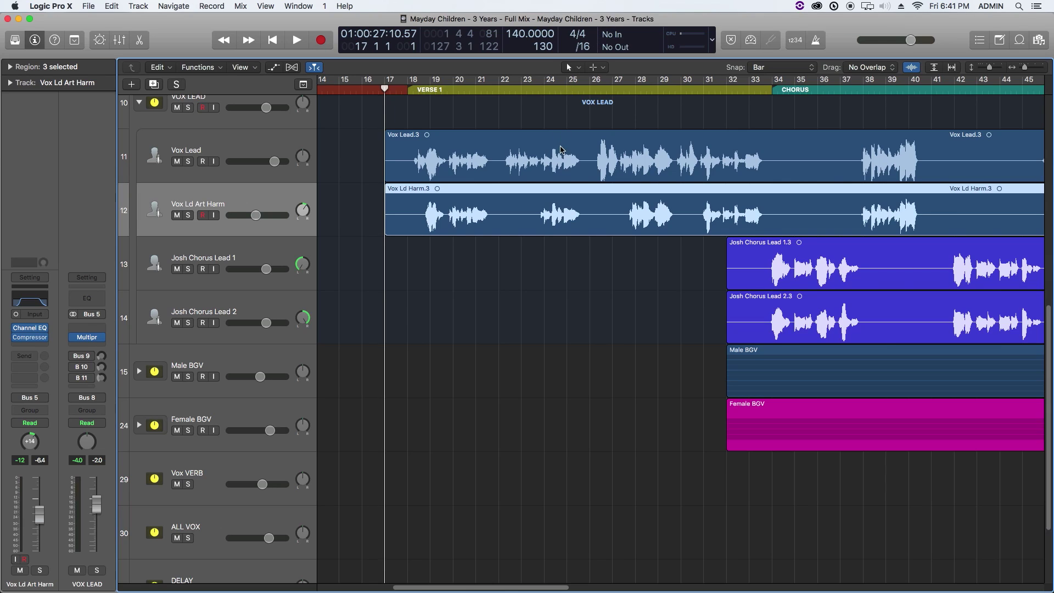
# - Play the verse from bar 17 while raising the Vox Lead volume to 2.1 dB and the Vox Ld Art Harm volume to -5.2 dB
pyautogui.click(486, 275)
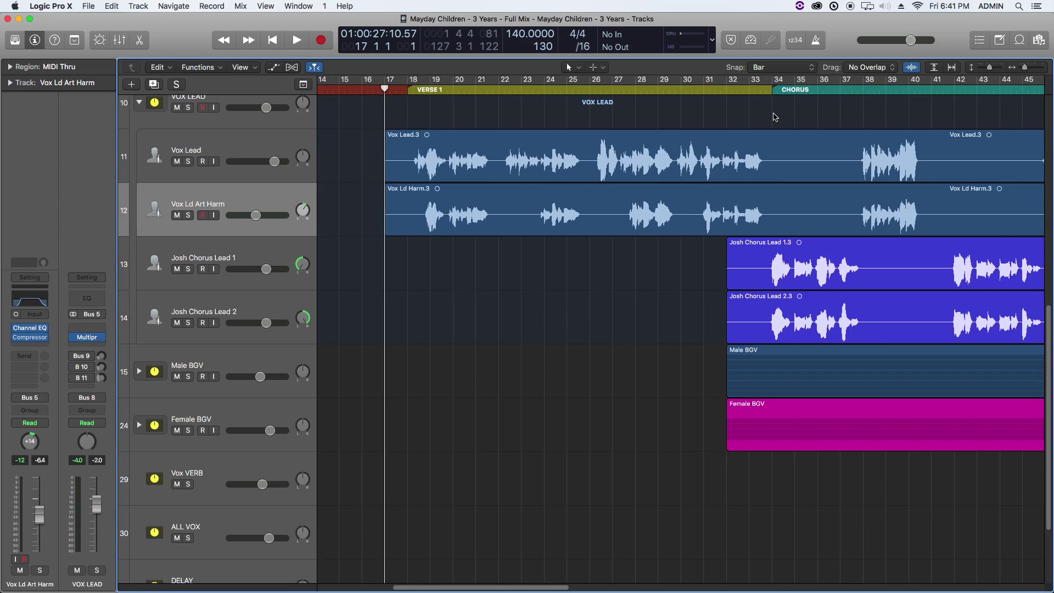
pyautogui.press('space')
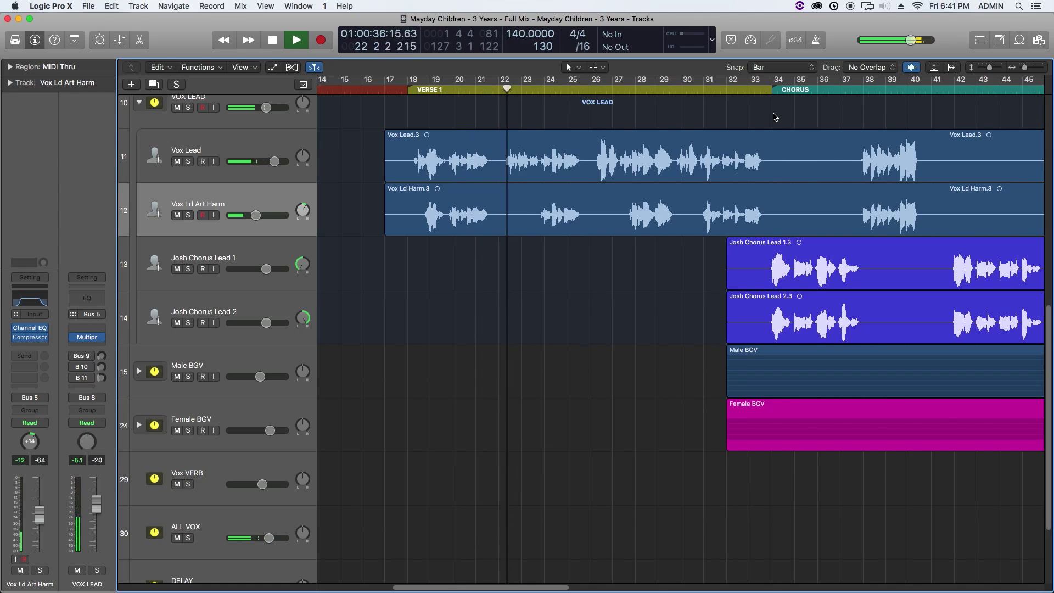
pyautogui.moveTo(276, 162); pyautogui.dragTo(279, 162)
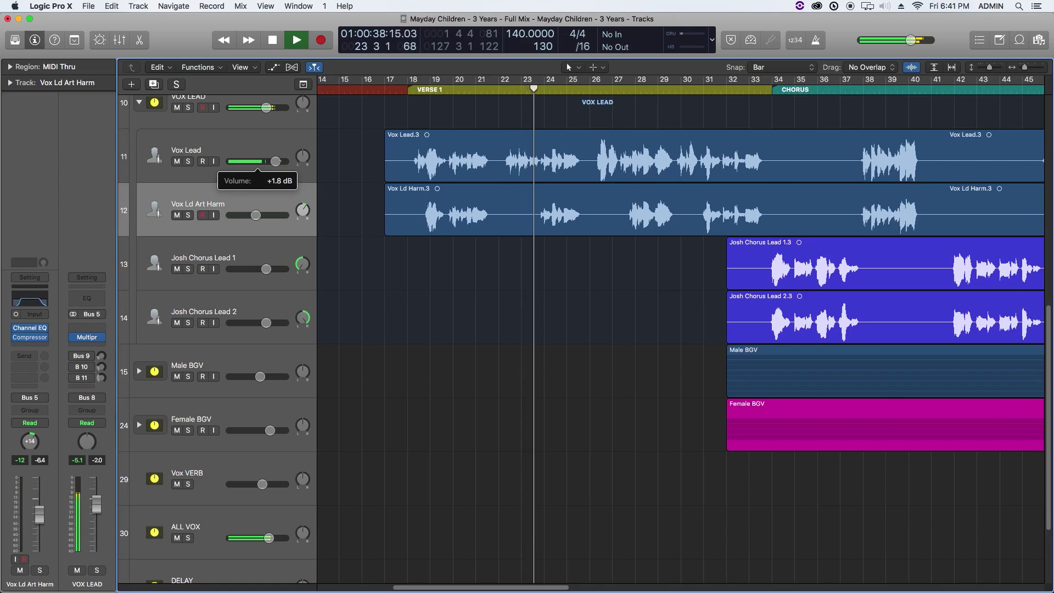
pyautogui.moveTo(255, 215); pyautogui.dragTo(258, 215)
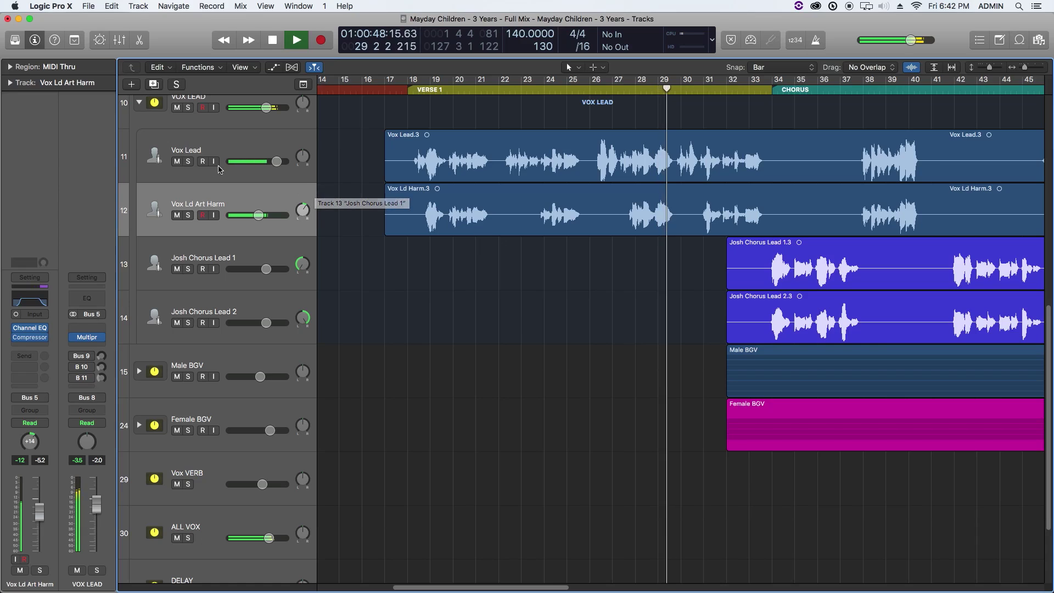
pyautogui.press('space')
# - Solo the Vox Lead and Vox Ld Art Harm tracks and listen to them together from bar 18
pyautogui.click(187, 161)
pyautogui.click(188, 215)
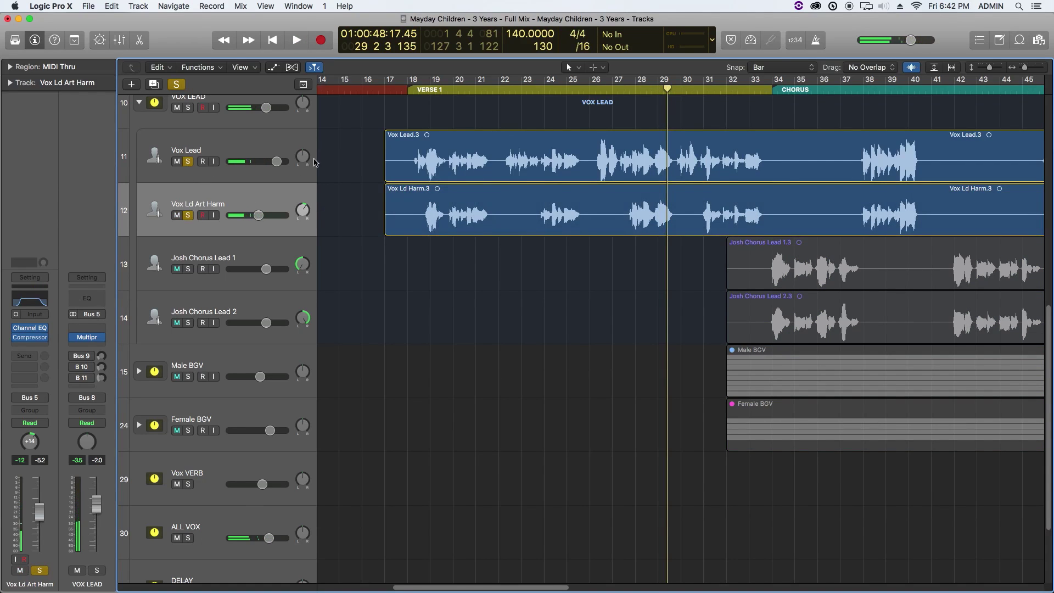
pyautogui.click(406, 90)
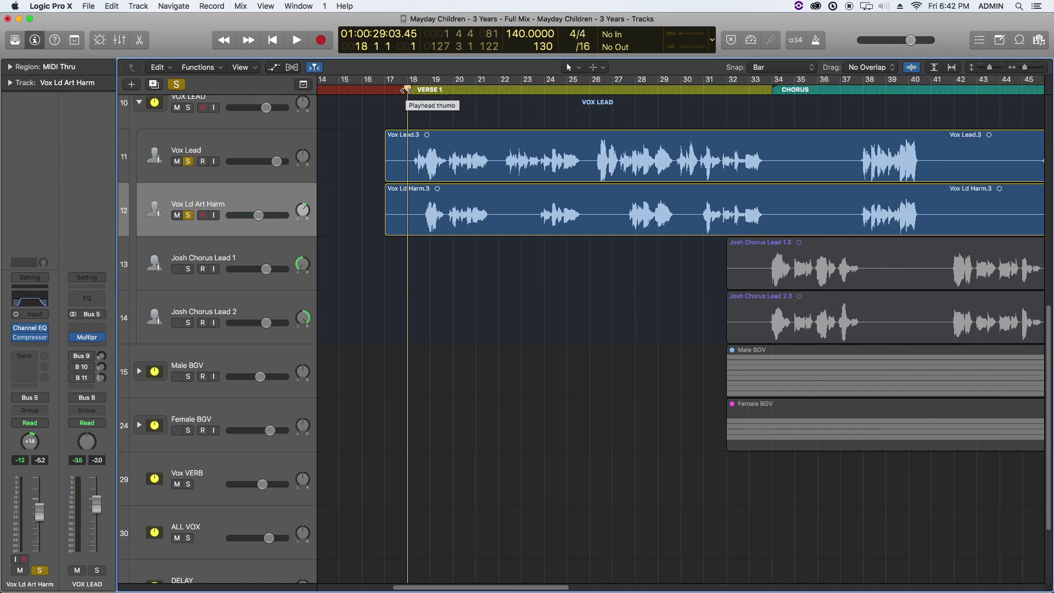
pyautogui.click(274, 150)
pyautogui.click(261, 202)
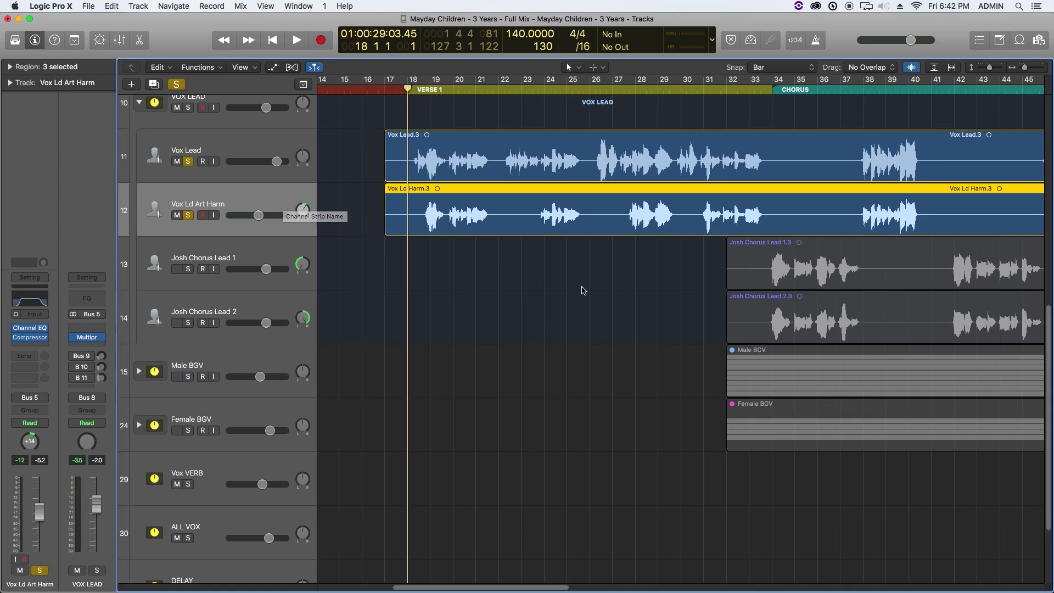
pyautogui.press('space')
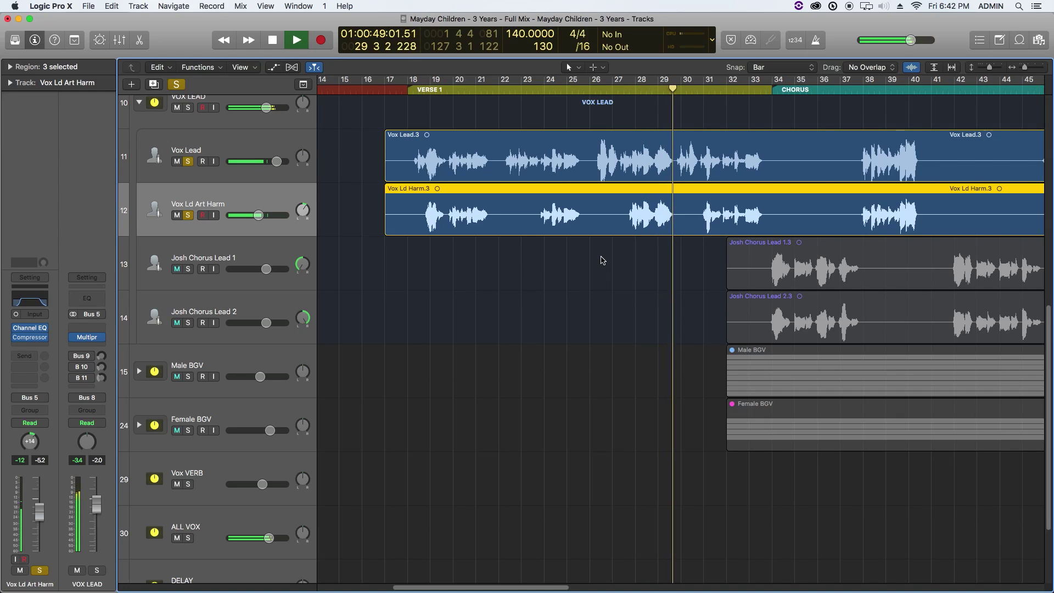
pyautogui.press('space')
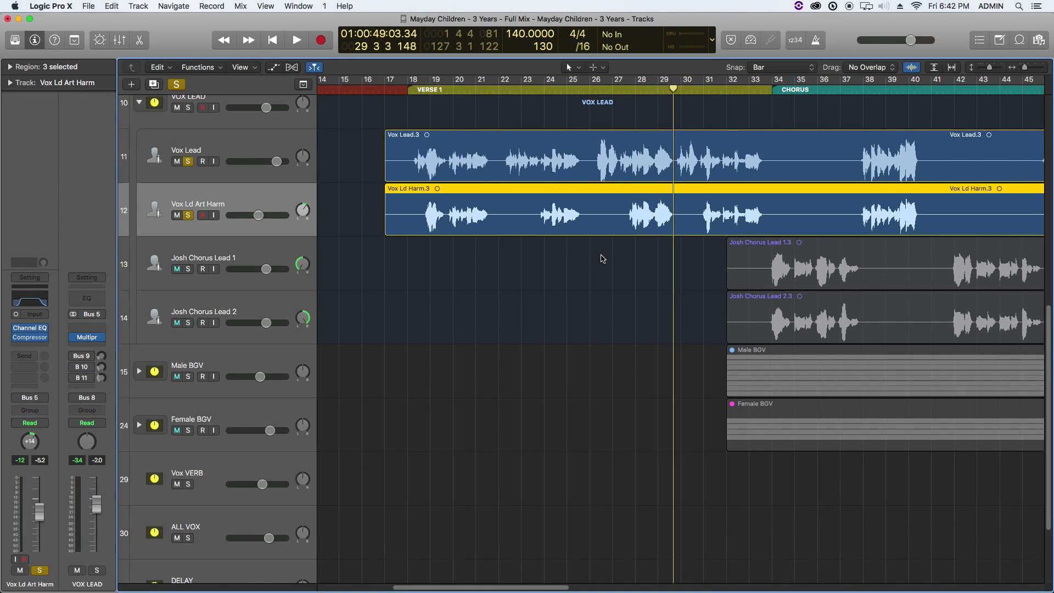
# - Return the playhead to bar 18 and take Vox Ld Art Harm out of solo, keeping Vox Lead selected
pyautogui.click(412, 90)
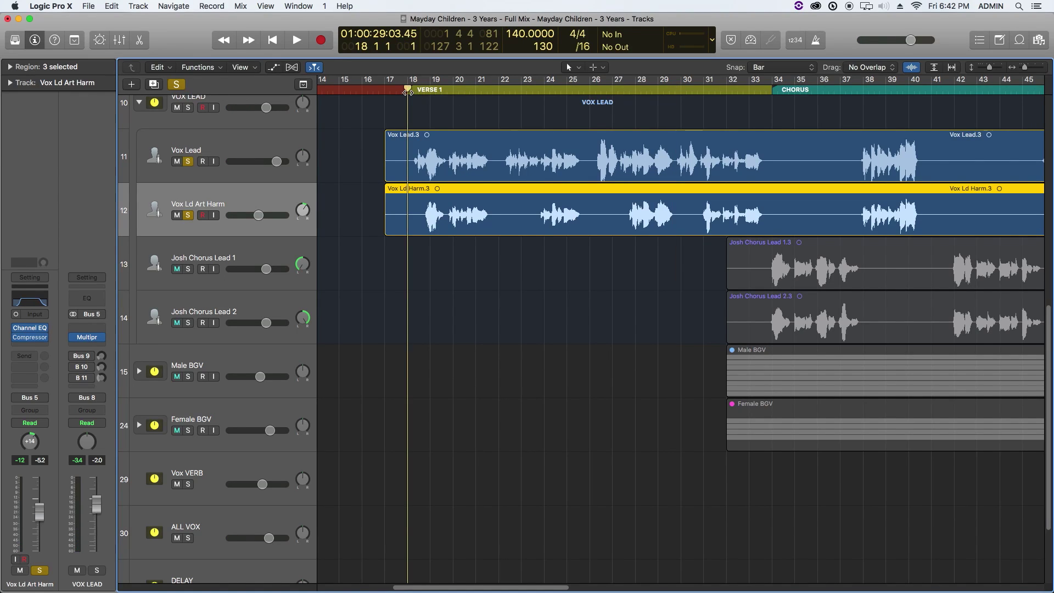
pyautogui.click(268, 159)
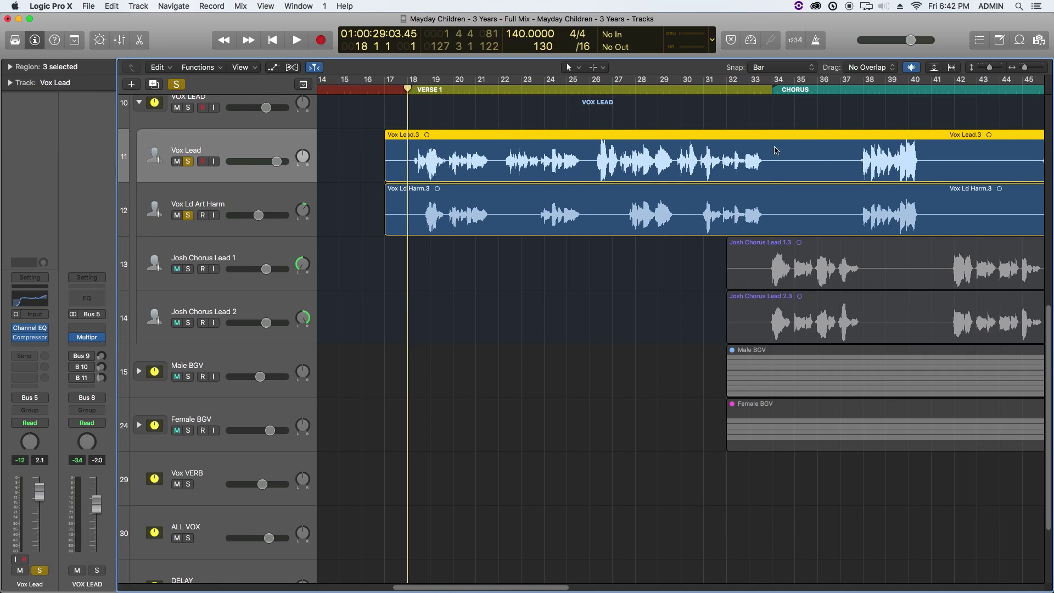
pyautogui.click(190, 217)
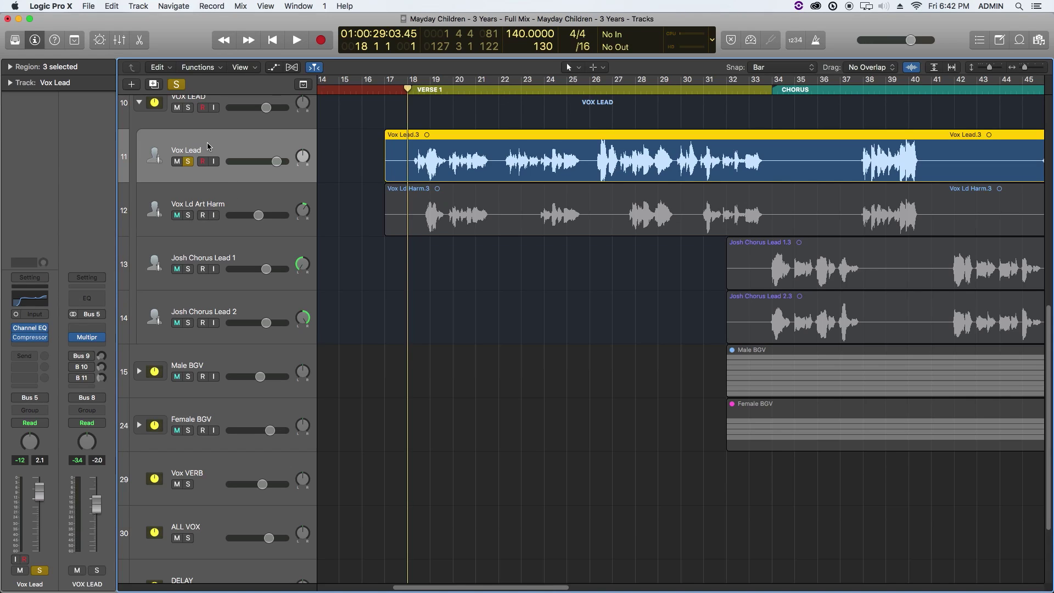
# - Duplicate the Vox Lead track with its settings and copy its three regions onto the new track at the same position
pyautogui.click(155, 86)
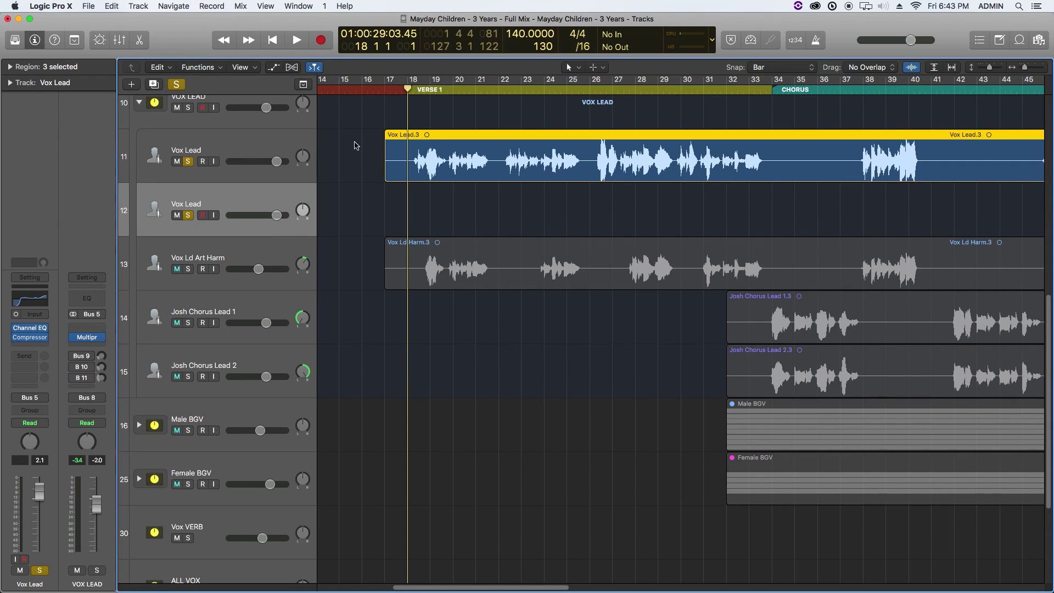
pyautogui.moveTo(451, 171); pyautogui.dragTo(455, 204)
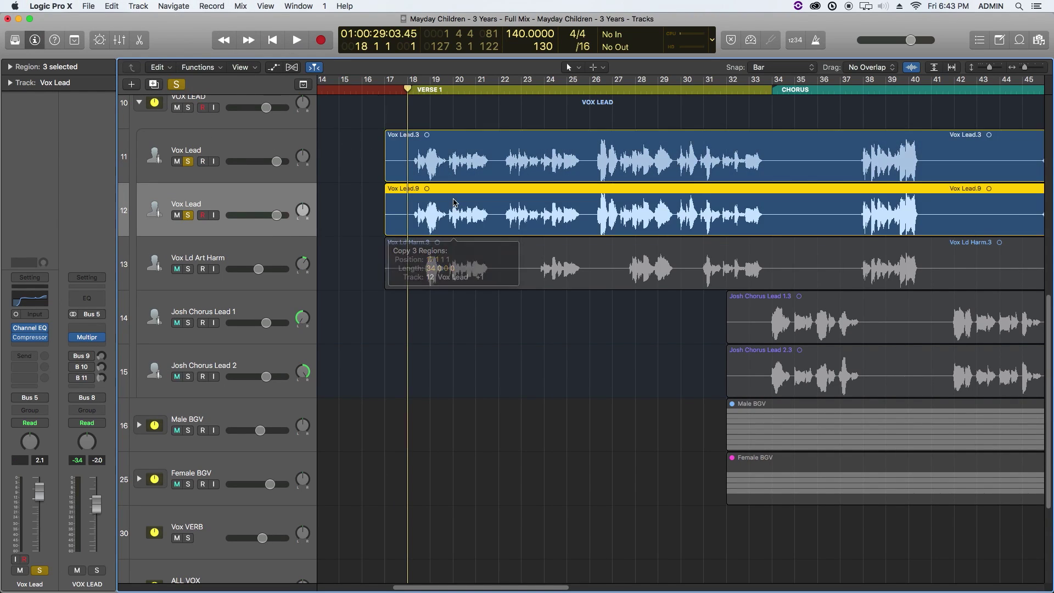
pyautogui.click(376, 173)
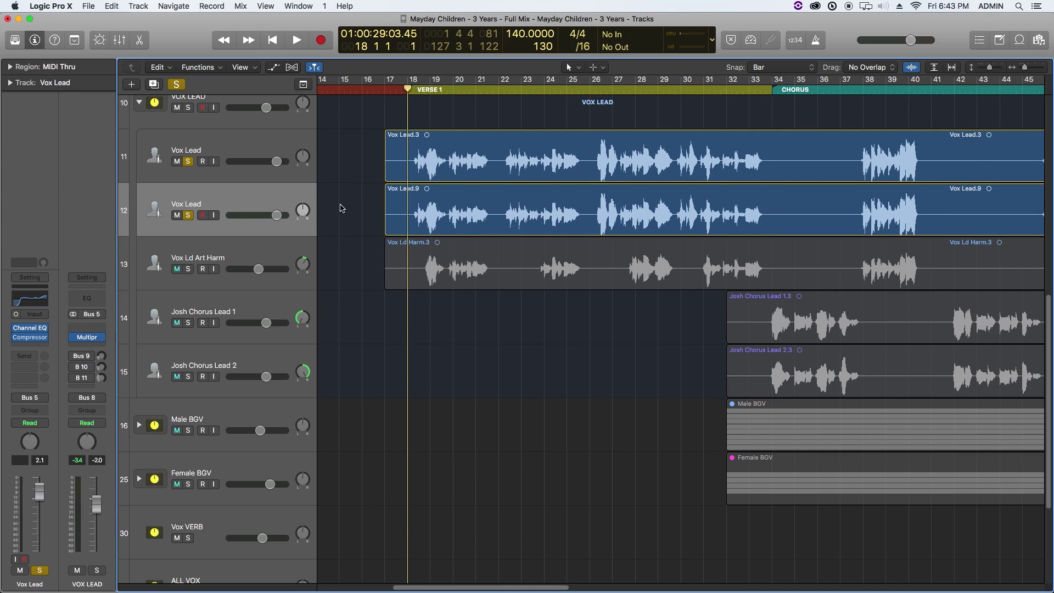
# - Rename the duplicated Vox Lead track as Vocal Harmony
pyautogui.moveTo(990, 67); pyautogui.dragTo(994, 67)
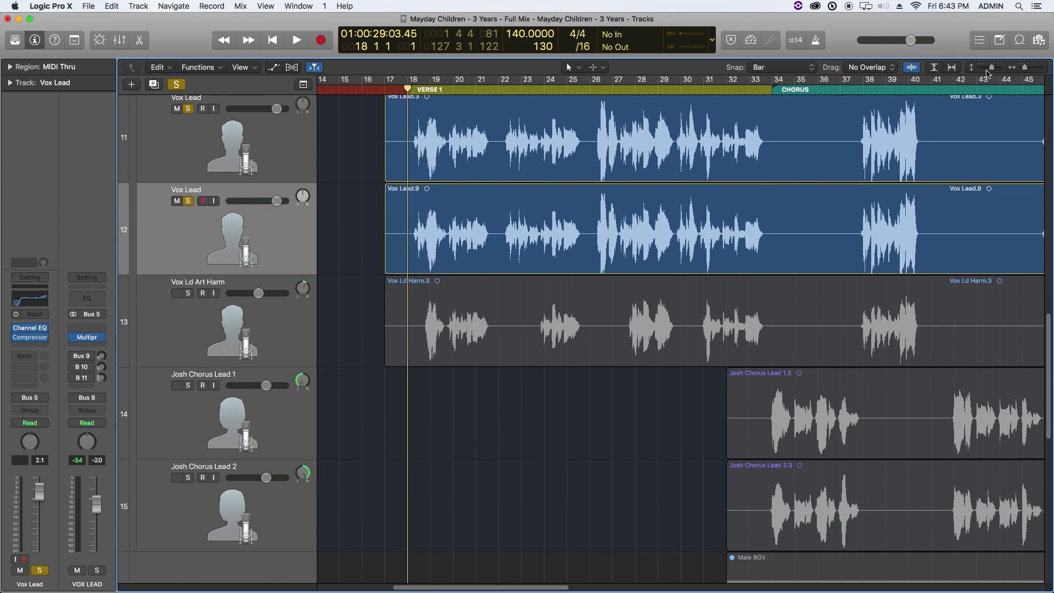
pyautogui.scroll(2, 686, 351)
pyautogui.click(261, 311)
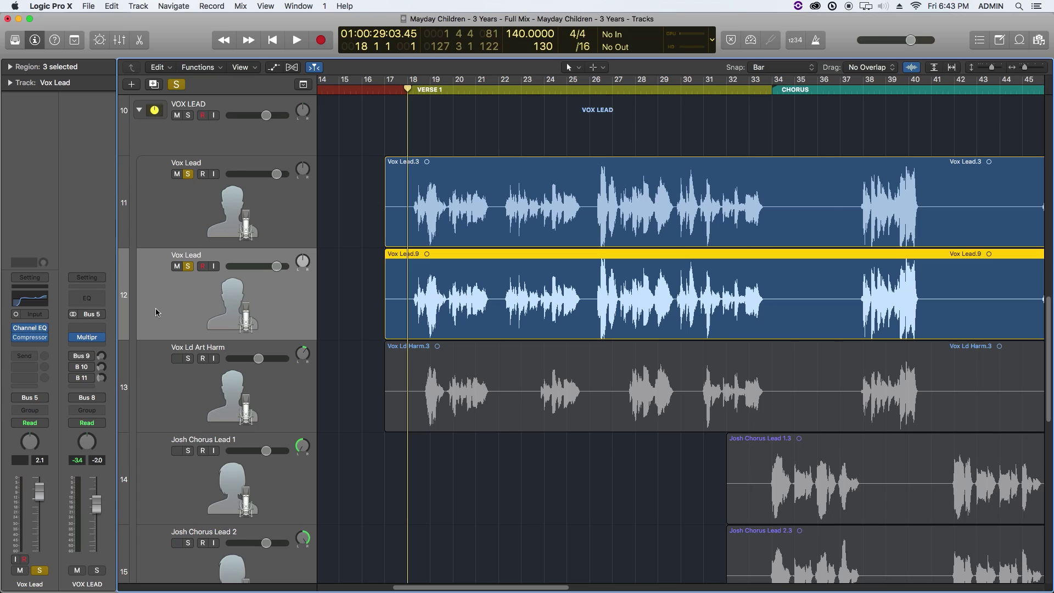
pyautogui.doubleClick(190, 256)
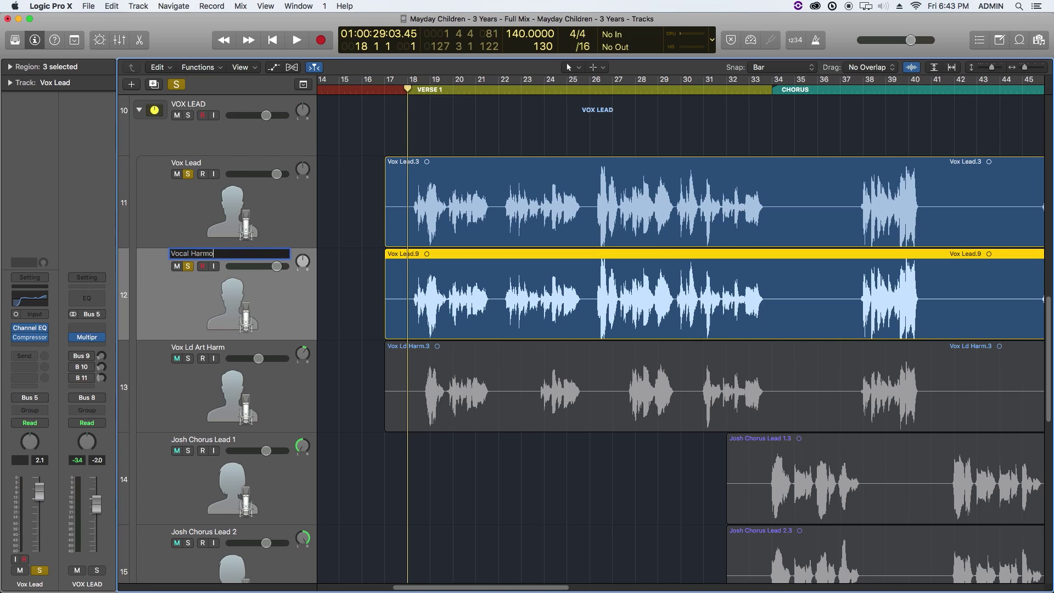
pyautogui.press('Return')
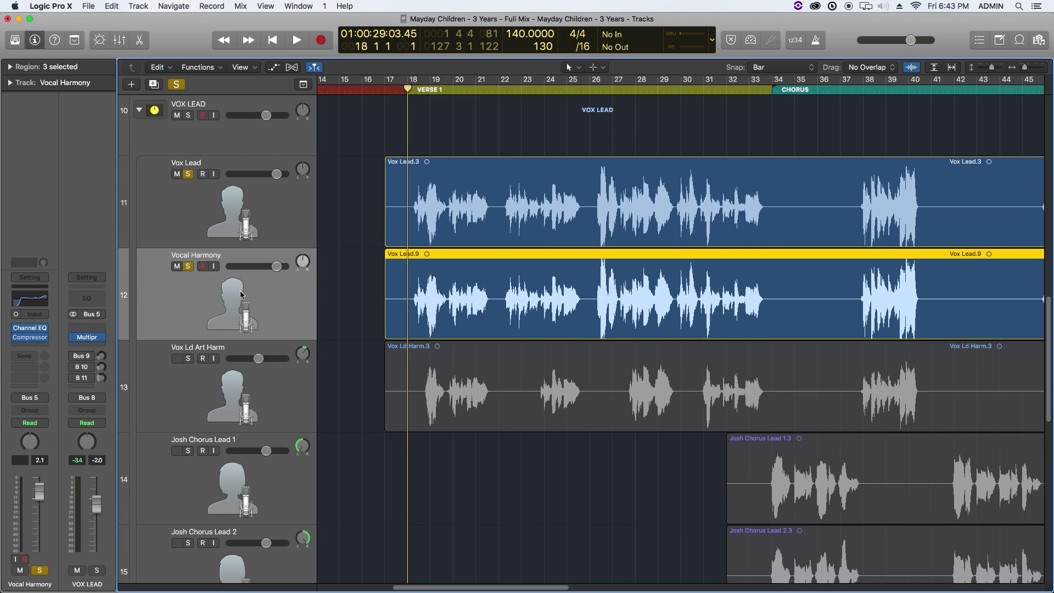
# - Insert the Celemony Melodyne plug-in ahead of Channel EQ on the Vocal Harmony track
pyautogui.click(34, 328)
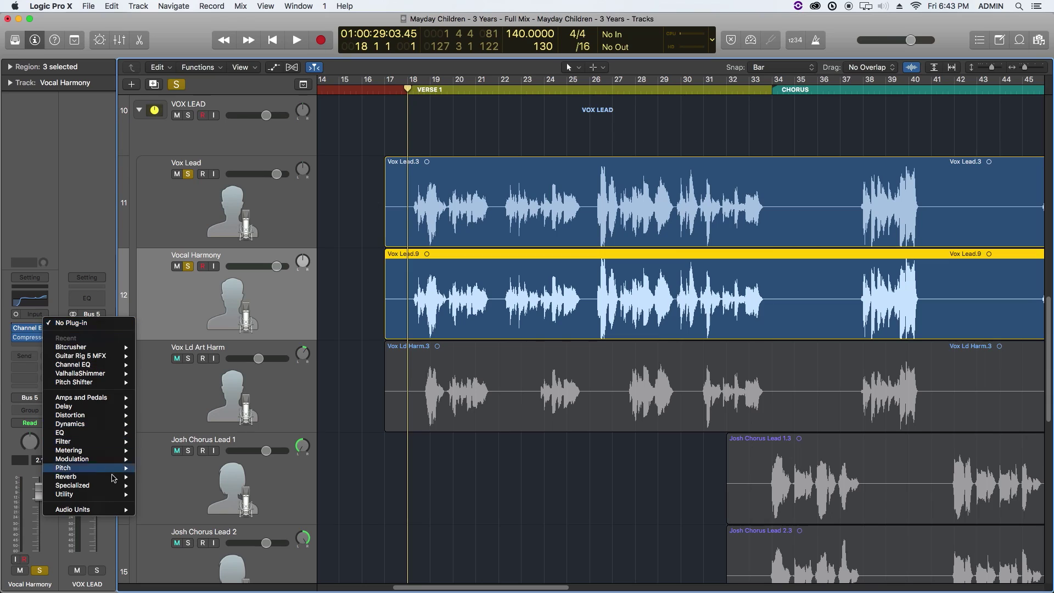
pyautogui.moveTo(113, 512)
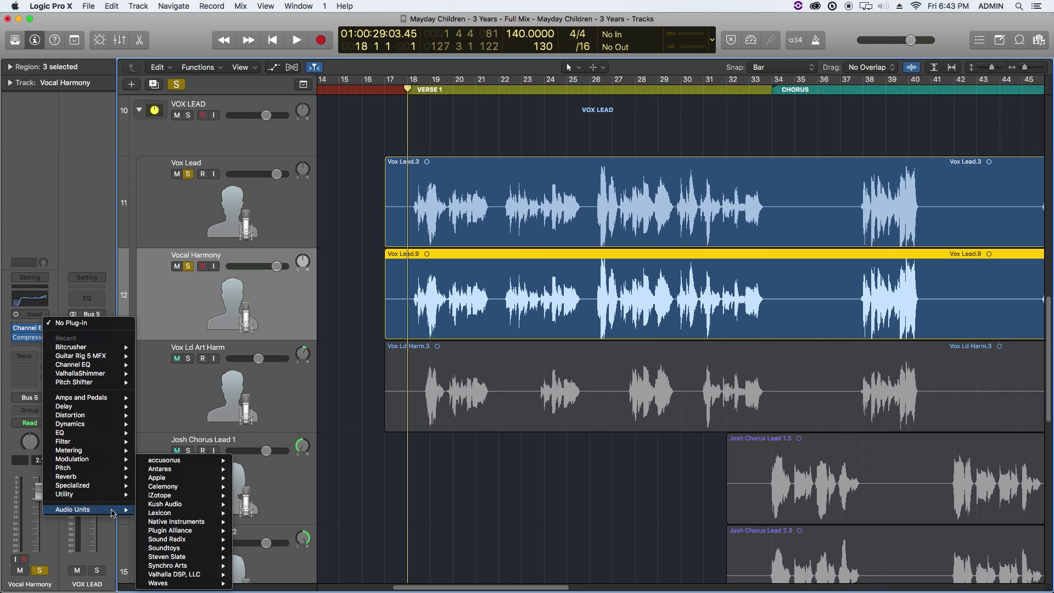
pyautogui.moveTo(170, 487)
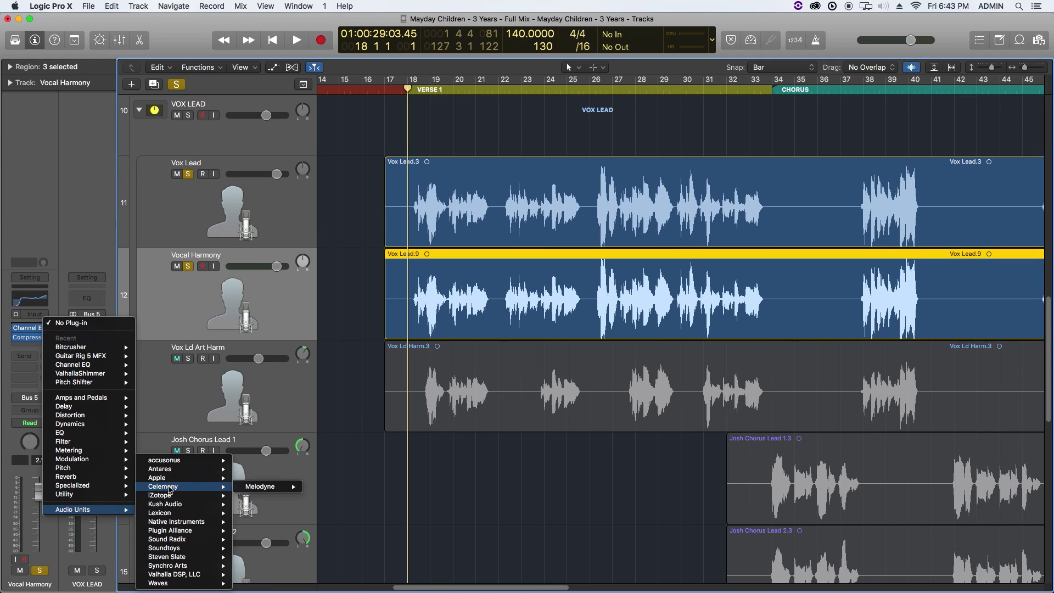
pyautogui.moveTo(267, 490)
pyautogui.click(323, 488)
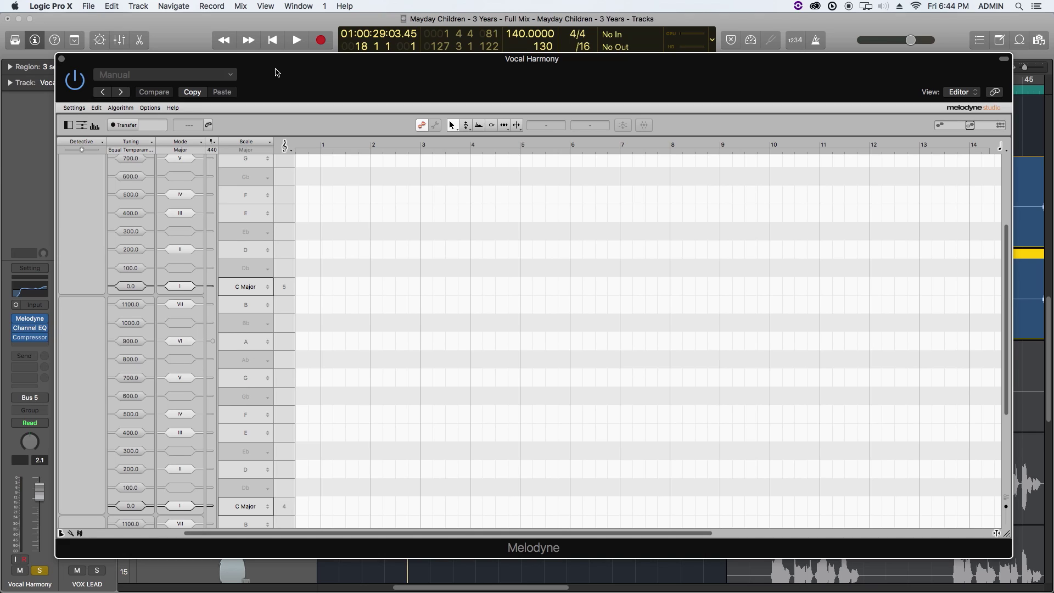
# - Activate the main Pitch tool in Melodyne and shrink the plug-in window, moving it clear of the track headers
pyautogui.click(470, 128)
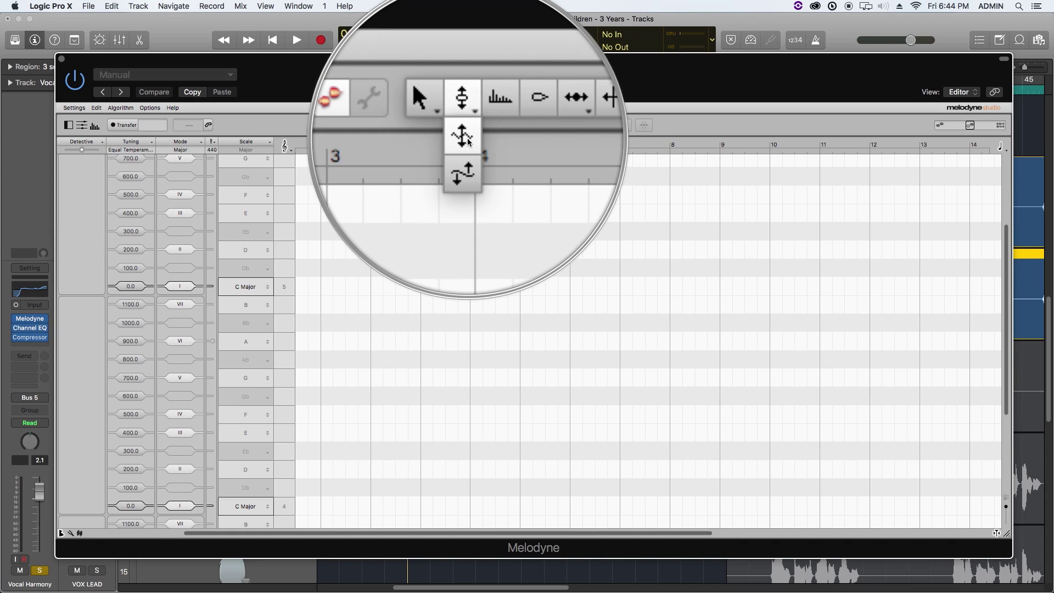
pyautogui.click(463, 137)
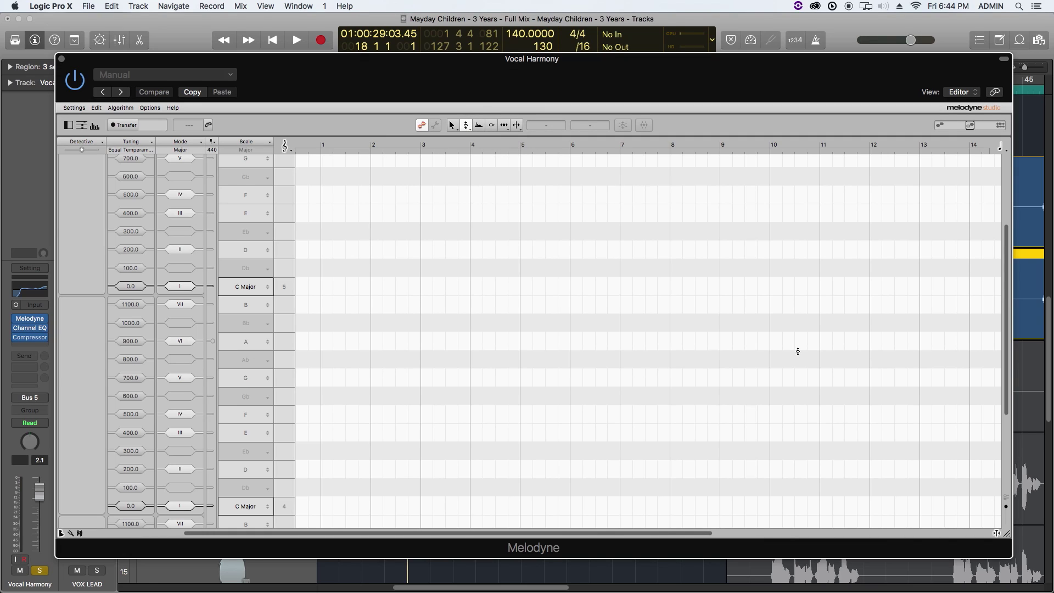
pyautogui.moveTo(998, 530); pyautogui.dragTo(663, 523)
pyautogui.moveTo(468, 63); pyautogui.dragTo(774, 92)
# - Take the original Vox Lead track out of solo and arm Transfer in Melodyne for the Vocal Harmony track
pyautogui.click(187, 174)
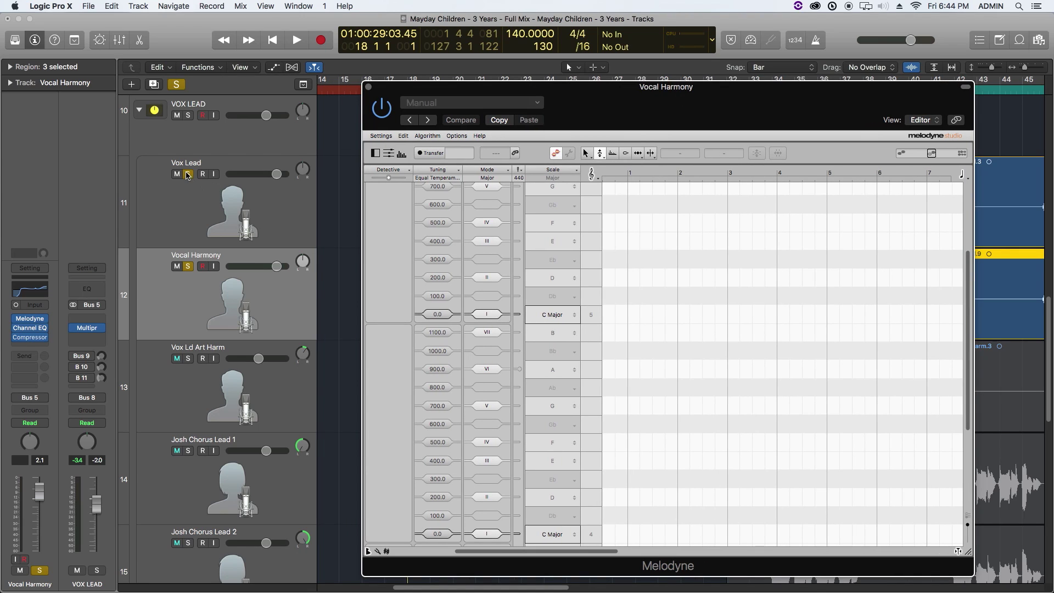
pyautogui.click(429, 155)
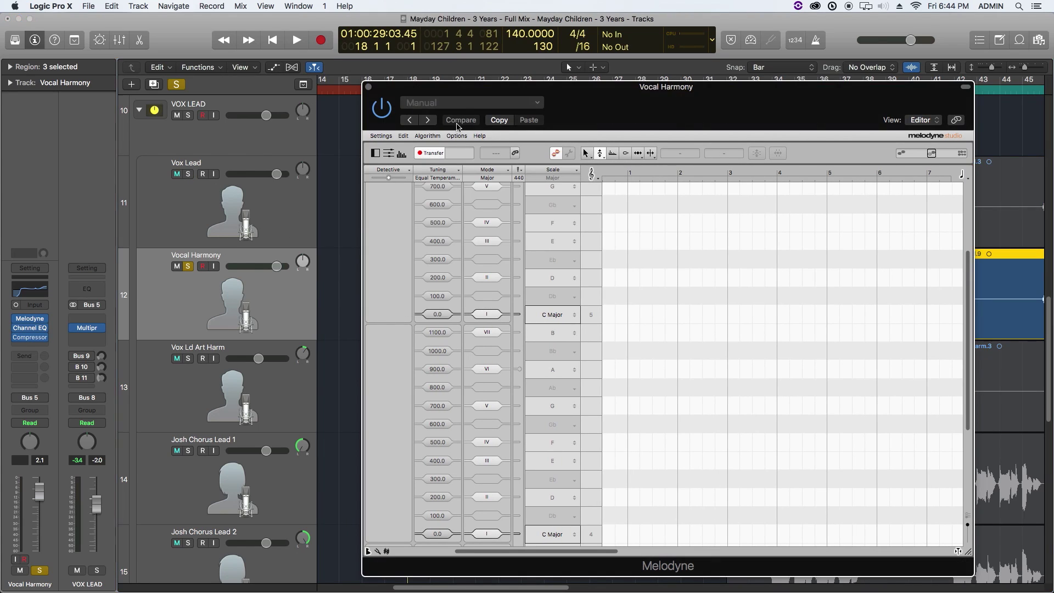
pyautogui.moveTo(471, 88); pyautogui.dragTo(472, 331)
pyautogui.moveTo(410, 93); pyautogui.dragTo(409, 92)
pyautogui.click(422, 289)
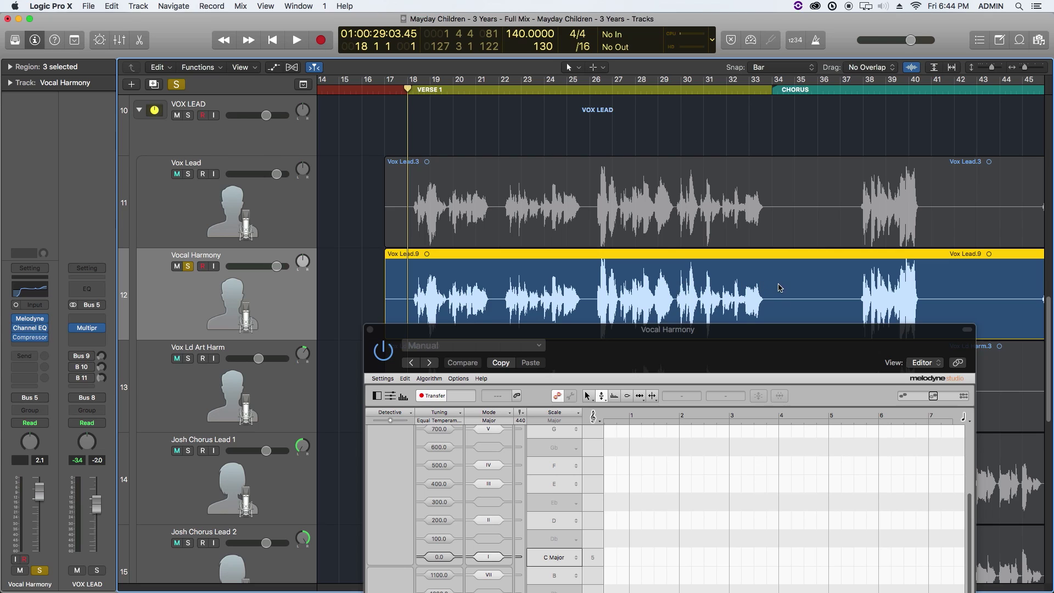
# - Play the song from bar 18 through the end of the verse to transfer the Vocal Harmony audio into Melodyne
pyautogui.moveTo(767, 333); pyautogui.dragTo(628, 94)
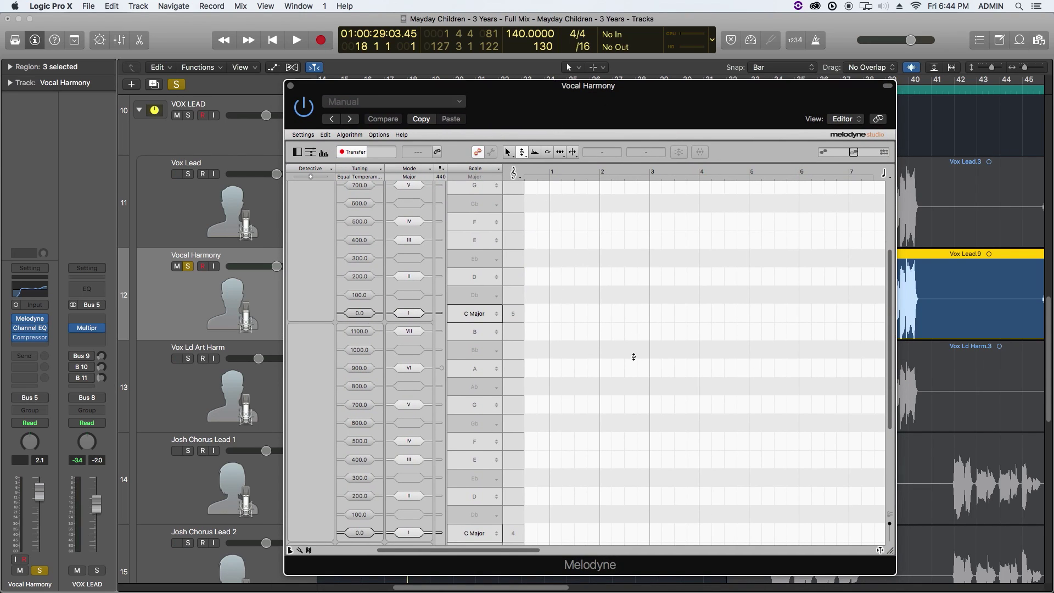
pyautogui.press('space')
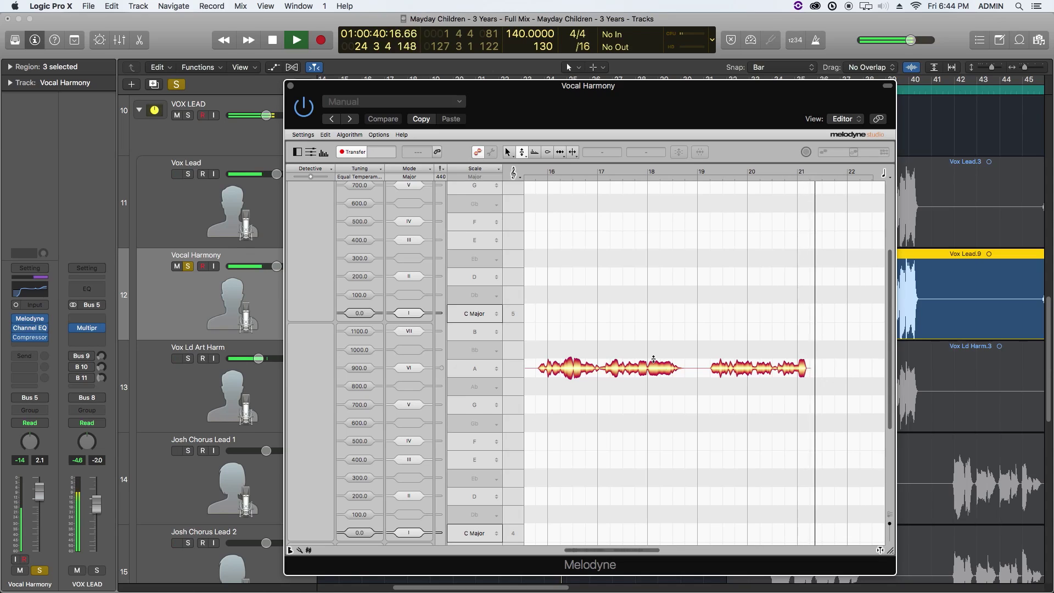
pyautogui.moveTo(802, 93); pyautogui.dragTo(489, 250)
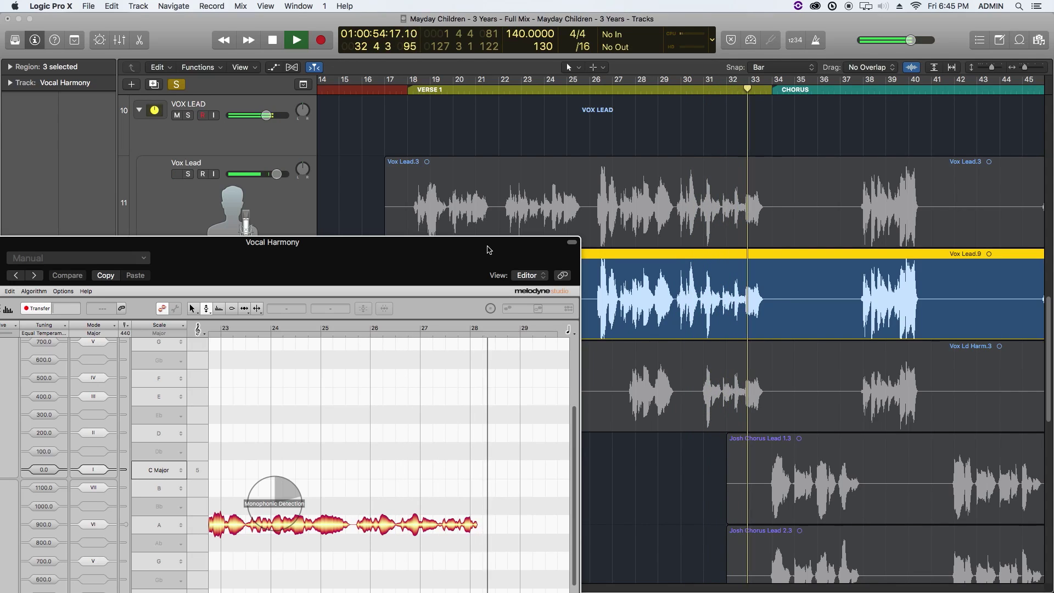
pyautogui.press('space')
# - Widen the Melodyne window and check the start of the transferred vocal and its detection algorithm
pyautogui.moveTo(488, 249); pyautogui.dragTo(783, 35)
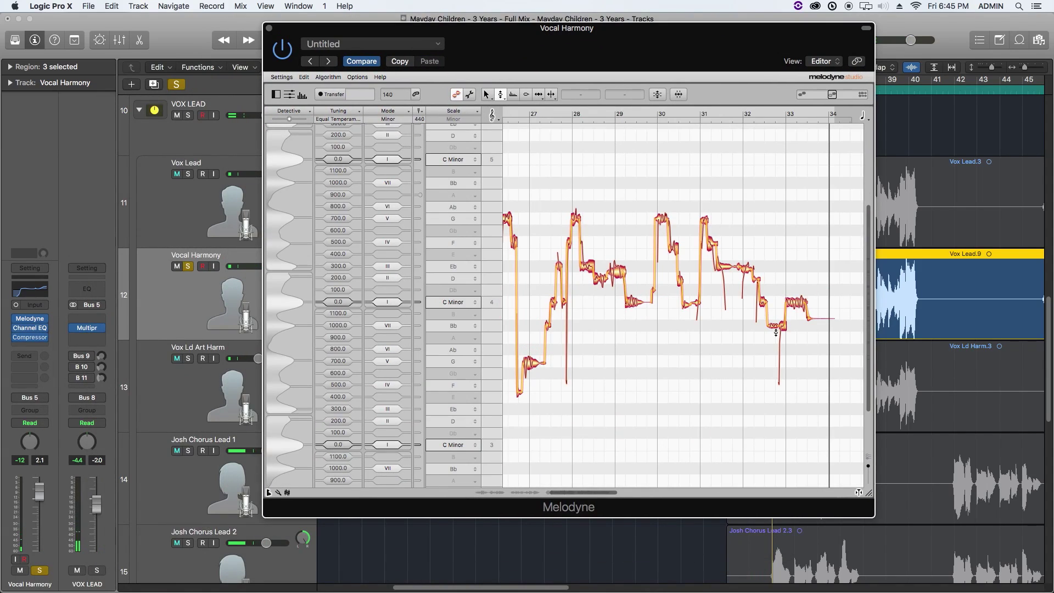
pyautogui.moveTo(867, 492); pyautogui.dragTo(989, 495)
pyautogui.hscroll(-10, 510, 165)
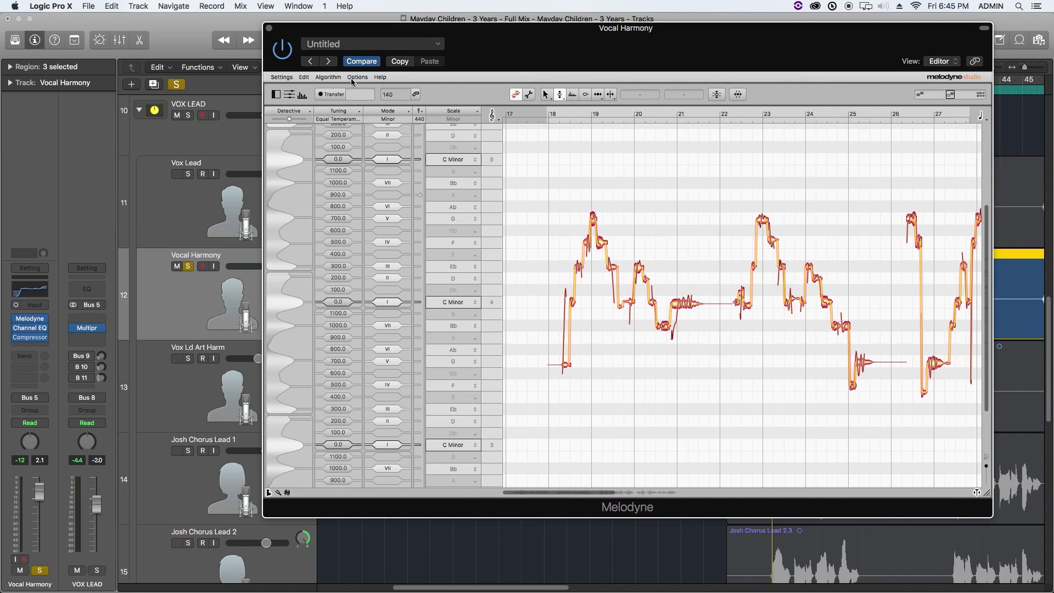
pyautogui.click(330, 77)
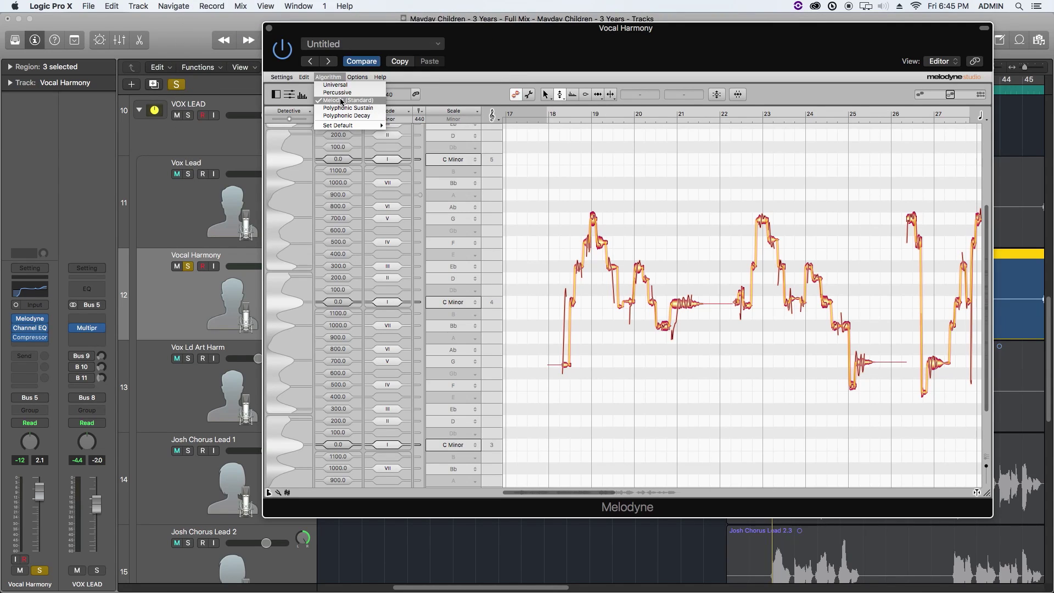
pyautogui.click(470, 50)
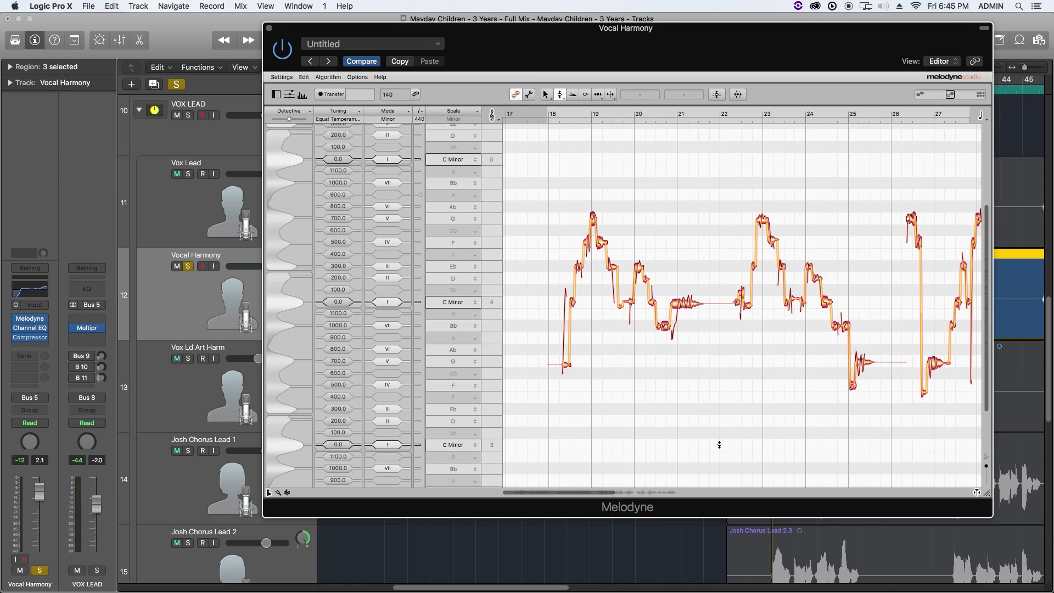
# - Switch Melodyne from the Pitch tool to the Main Tool for working on the vocal phrase in bars 18 to 21
pyautogui.scroll(3, 718, 444)
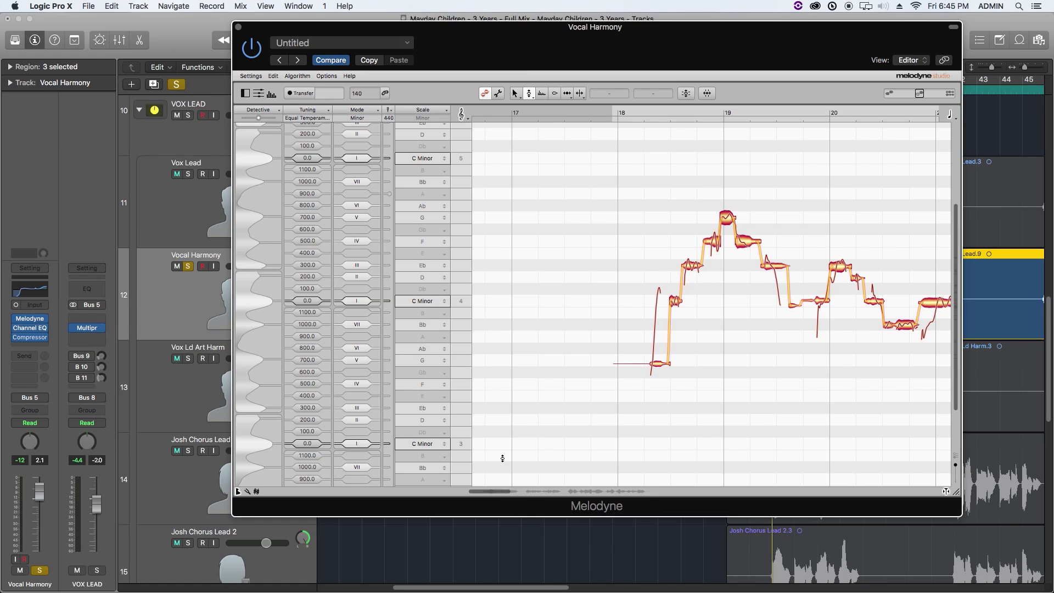
pyautogui.moveTo(509, 491); pyautogui.dragTo(618, 274)
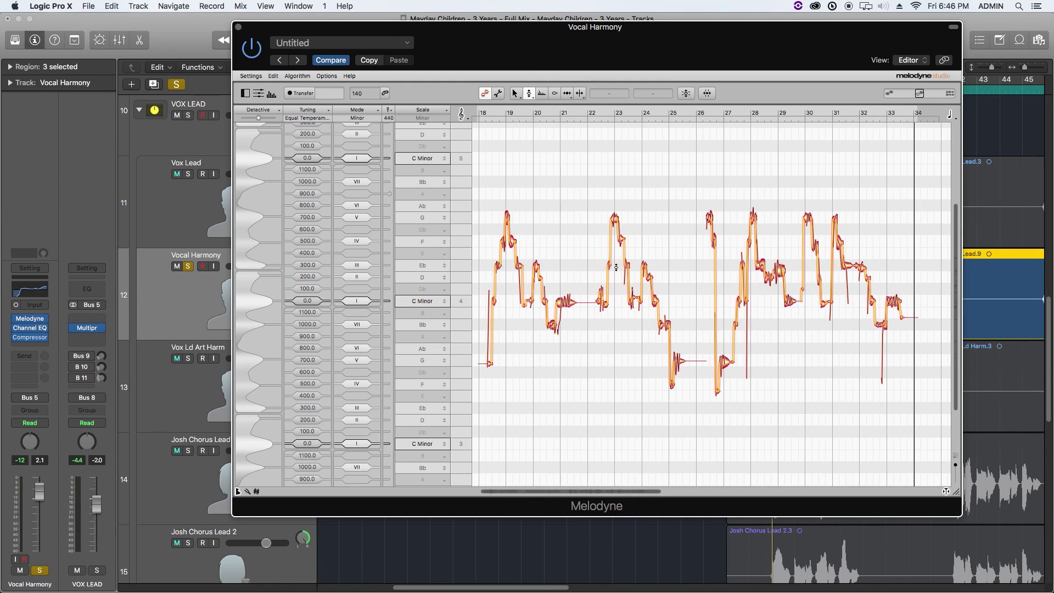
pyautogui.click(522, 99)
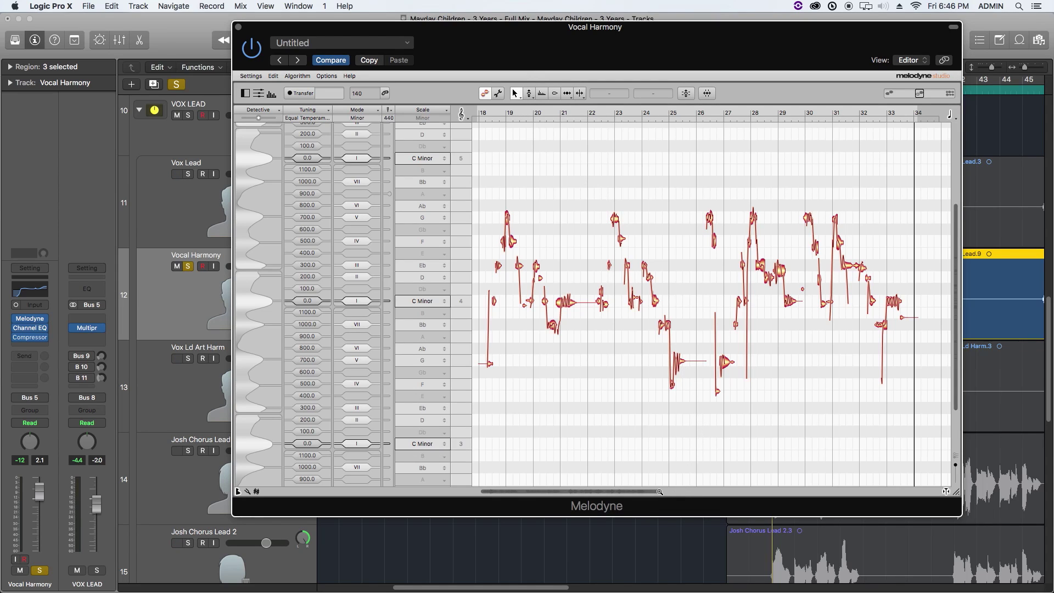
pyautogui.moveTo(658, 491); pyautogui.dragTo(515, 501)
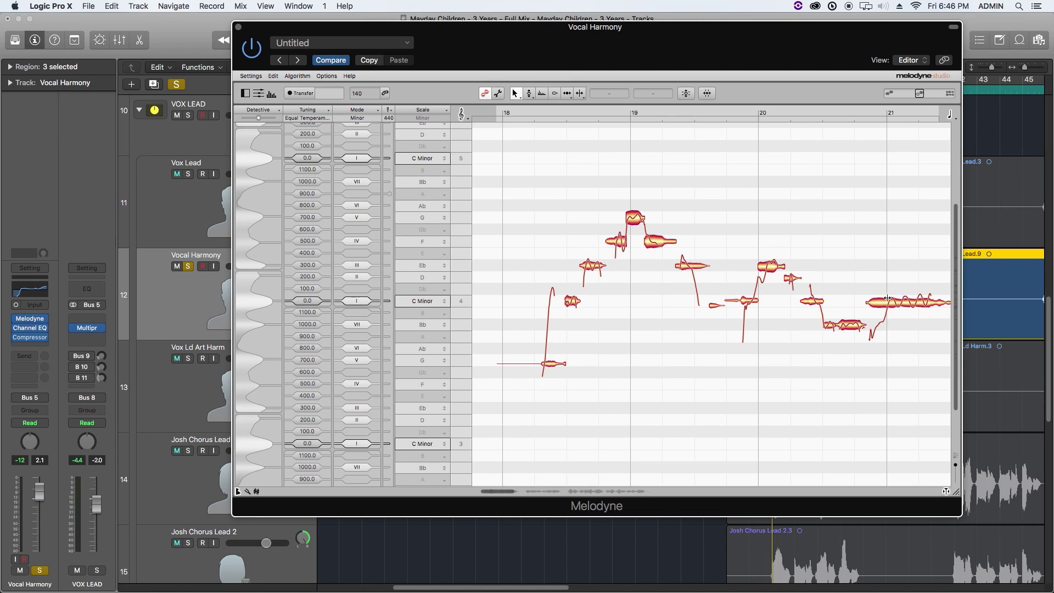
# - Set the project's cycle range from bar 18 to bar 22 and turn snapping off
pyautogui.moveTo(733, 43); pyautogui.dragTo(719, 451)
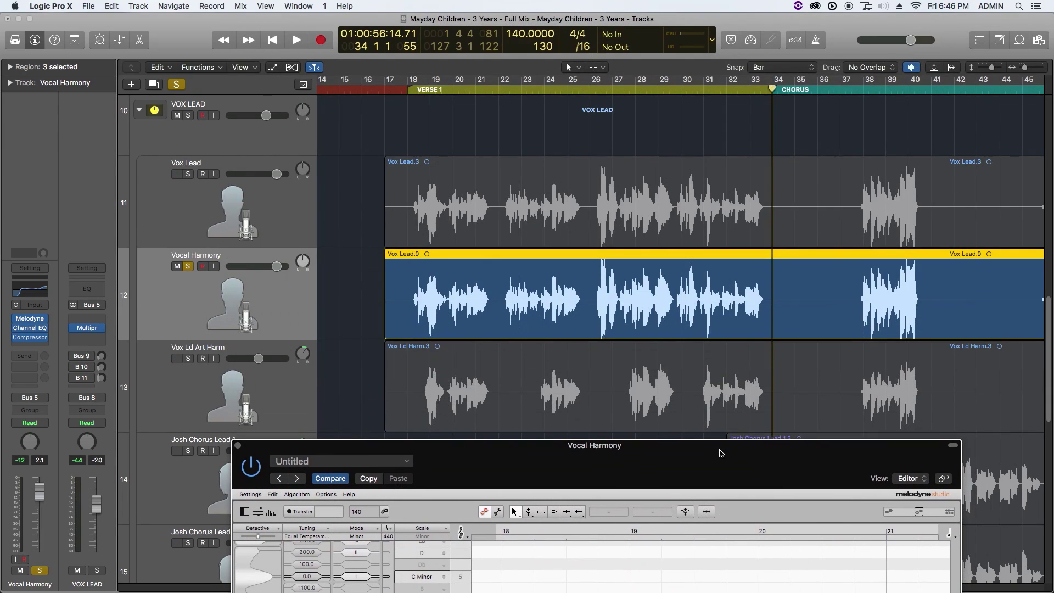
pyautogui.moveTo(409, 82); pyautogui.dragTo(501, 83)
pyautogui.click(755, 67)
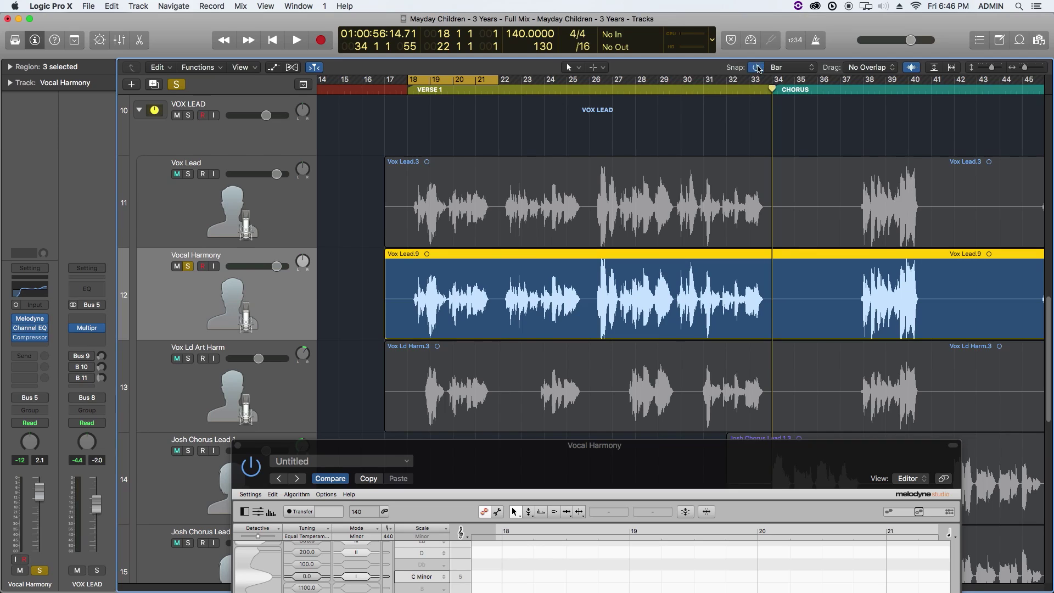
# - Solo the Vox Lead track alongside Vocal Harmony, reselect Vocal Harmony and play the first phrase of both with Melodyne in view
pyautogui.click(188, 175)
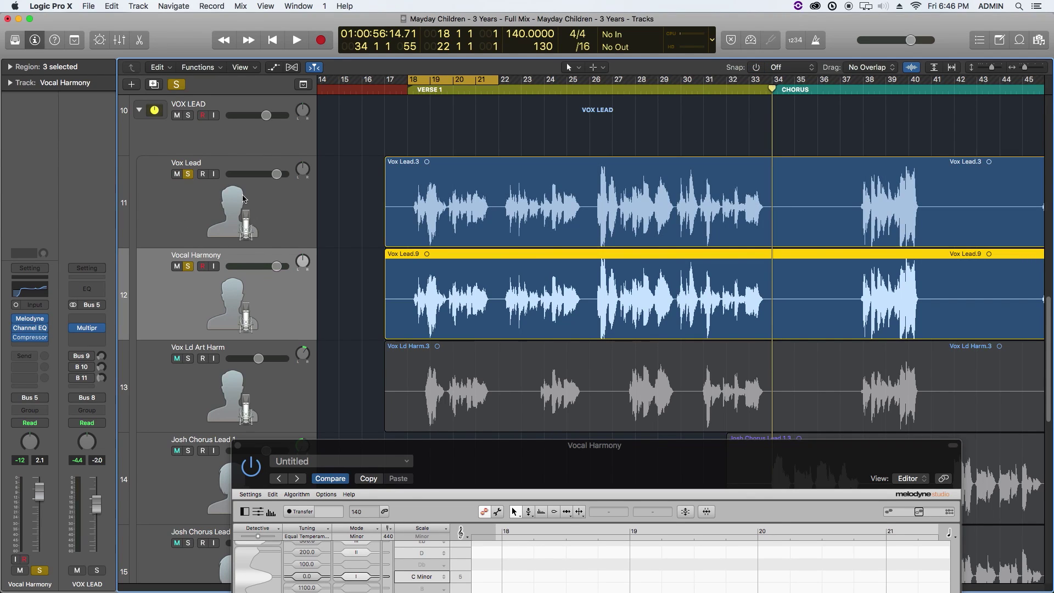
pyautogui.click(200, 212)
pyautogui.click(241, 305)
pyautogui.moveTo(458, 445); pyautogui.dragTo(445, 65)
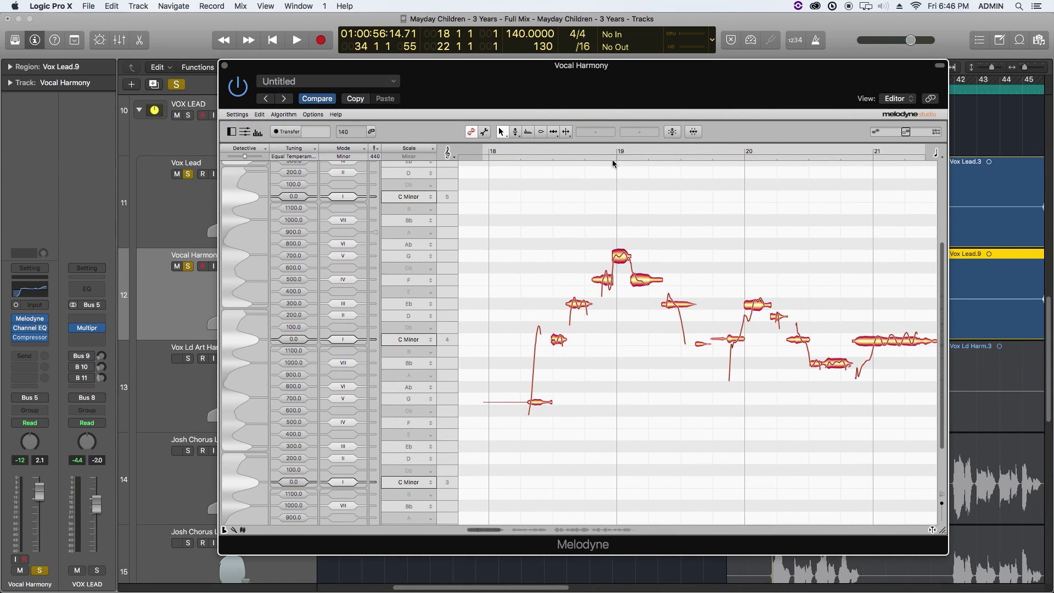
pyautogui.press('space')
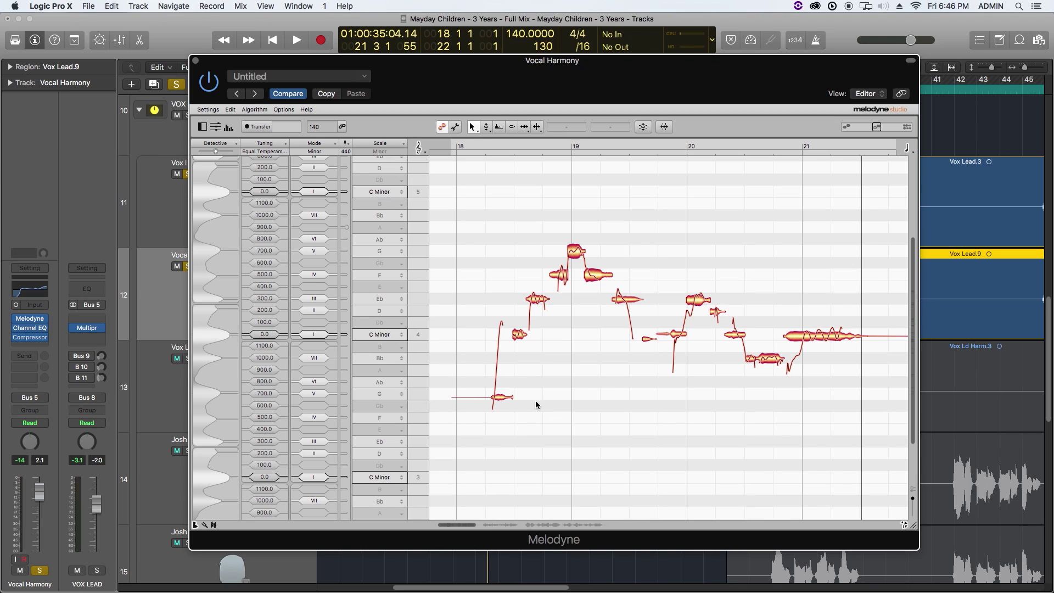
# - Try raising every note of the first phrase by three semitones, play it against the lead, and undo the shift
pyautogui.moveTo(467, 189); pyautogui.dragTo(803, 454)
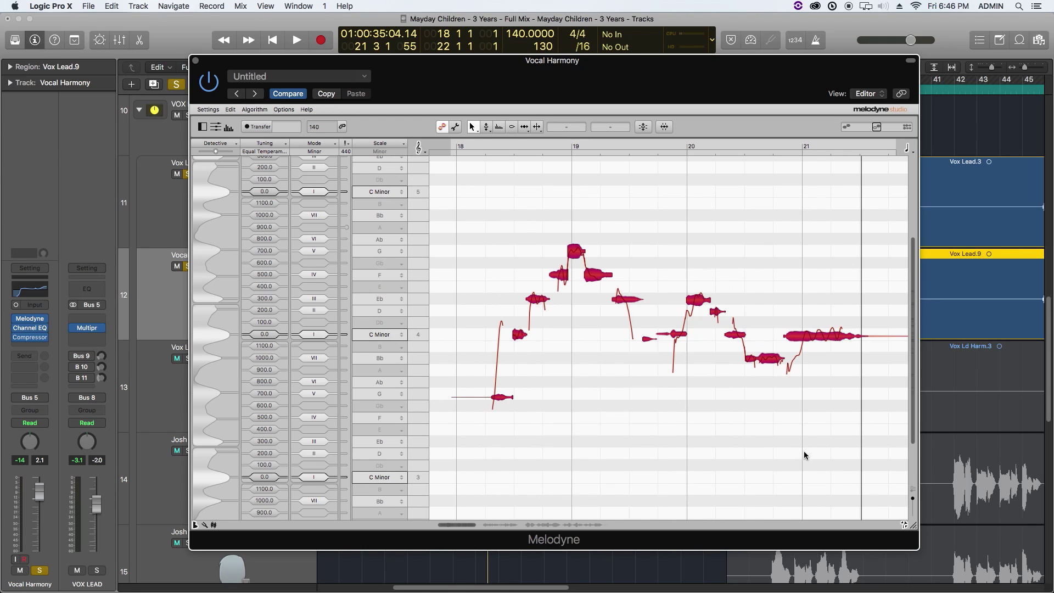
pyautogui.moveTo(818, 336); pyautogui.dragTo(817, 300)
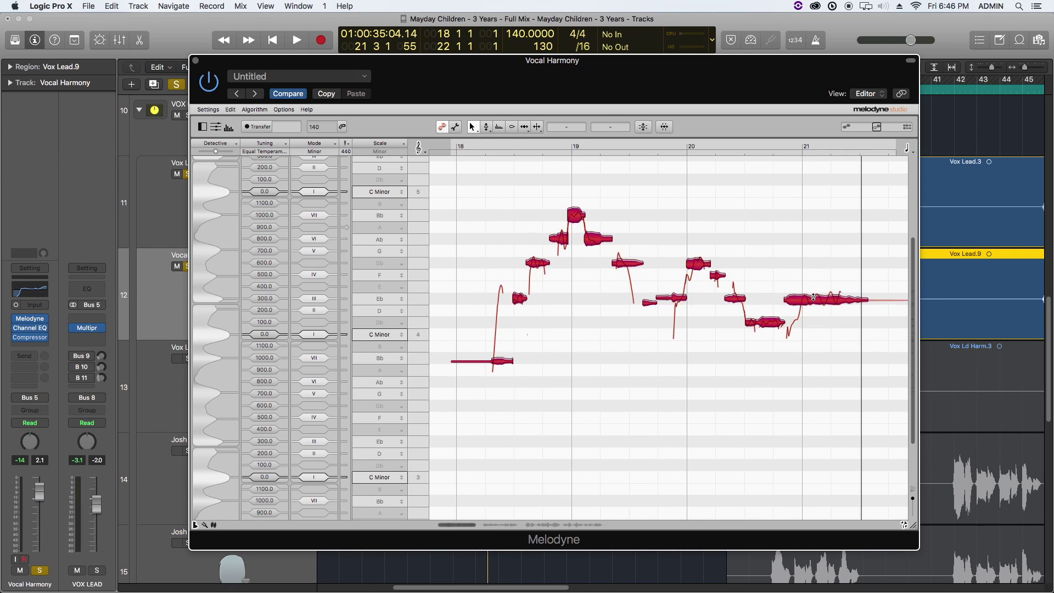
pyautogui.click(774, 405)
pyautogui.press('space')
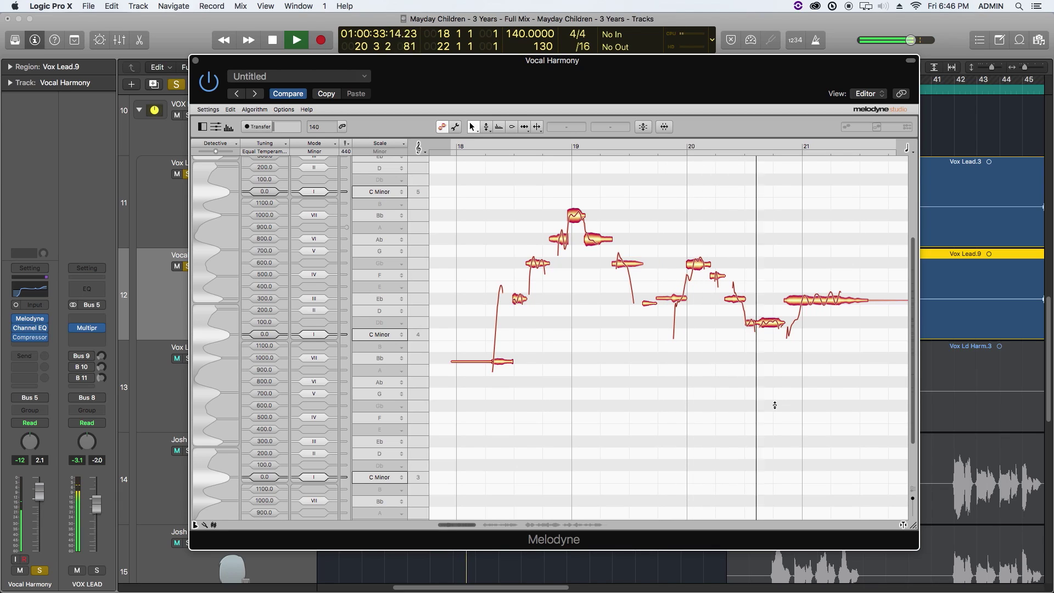
pyautogui.press('space')
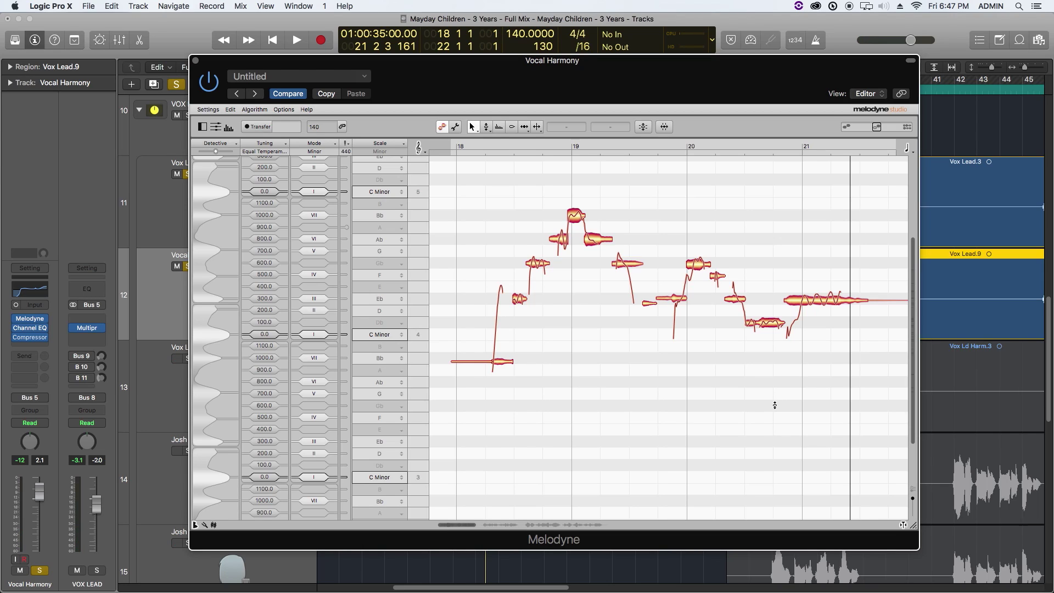
pyautogui.press('super+z')
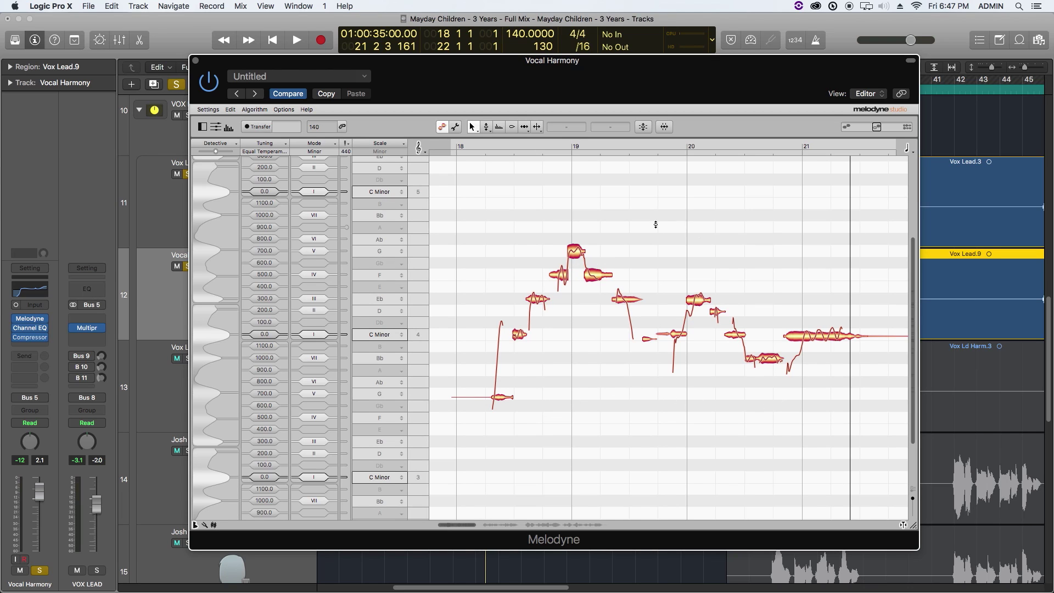
# - Audition the start of the phrase in Melodyne, delete its first three notes after bar 18 and listen to what remains
pyautogui.moveTo(569, 71); pyautogui.dragTo(538, 462)
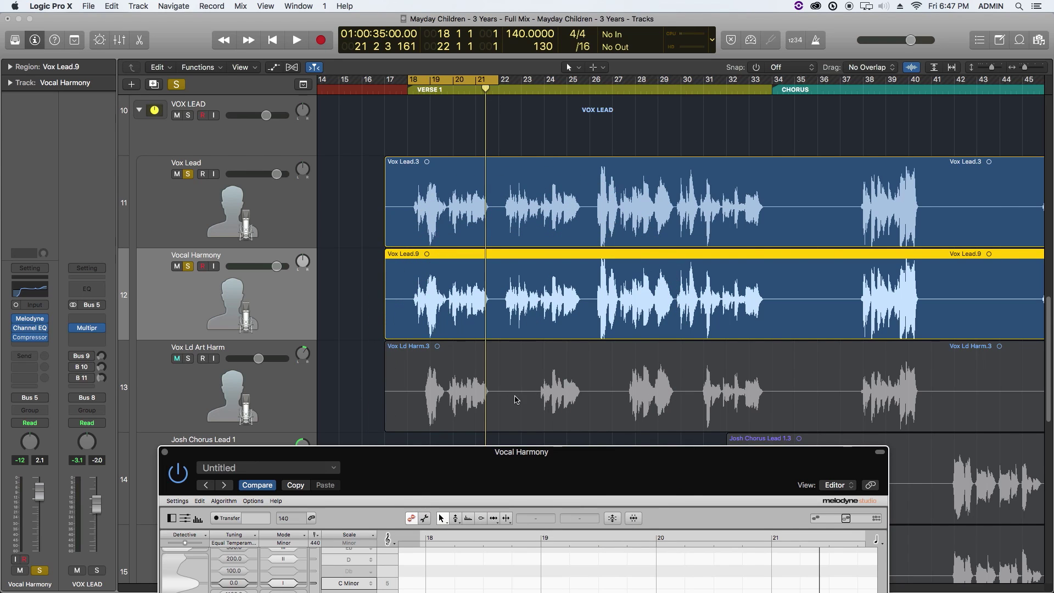
pyautogui.moveTo(524, 459); pyautogui.dragTo(571, 80)
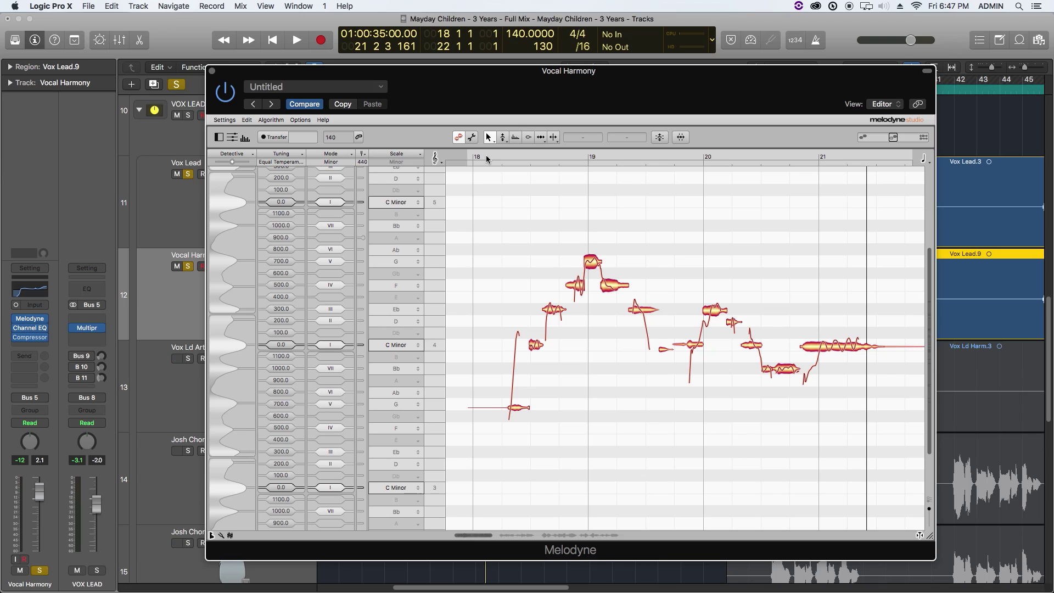
pyautogui.click(486, 158)
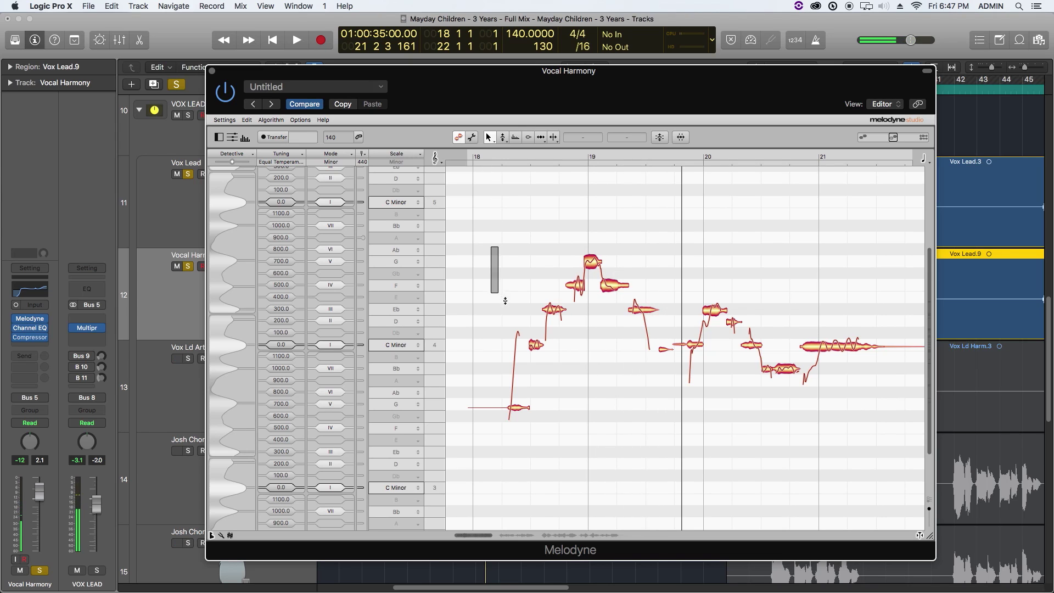
pyautogui.click(536, 154)
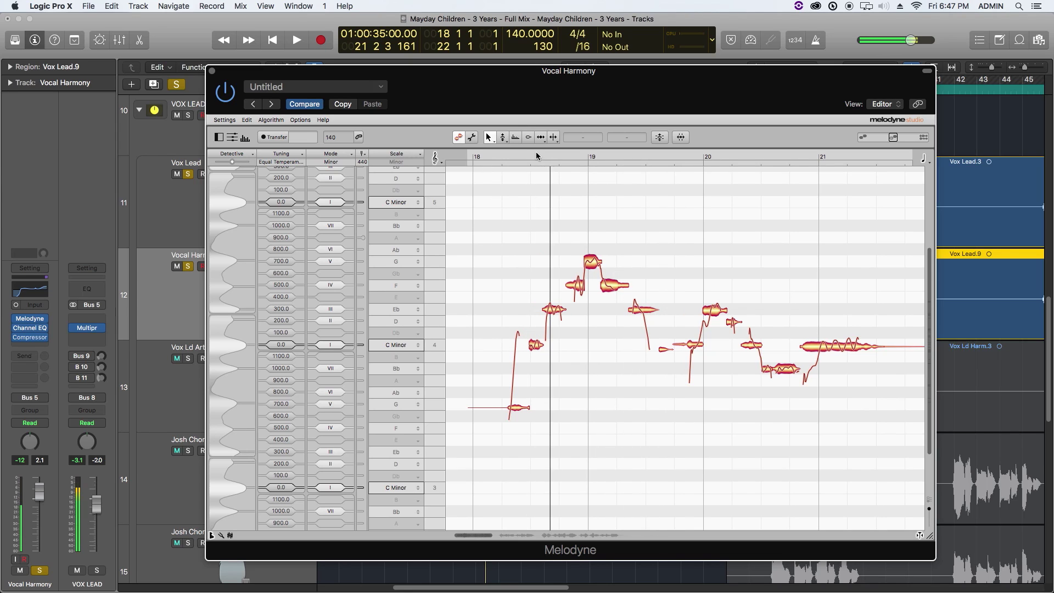
pyautogui.moveTo(474, 275); pyautogui.dragTo(562, 445)
pyautogui.press('Delete')
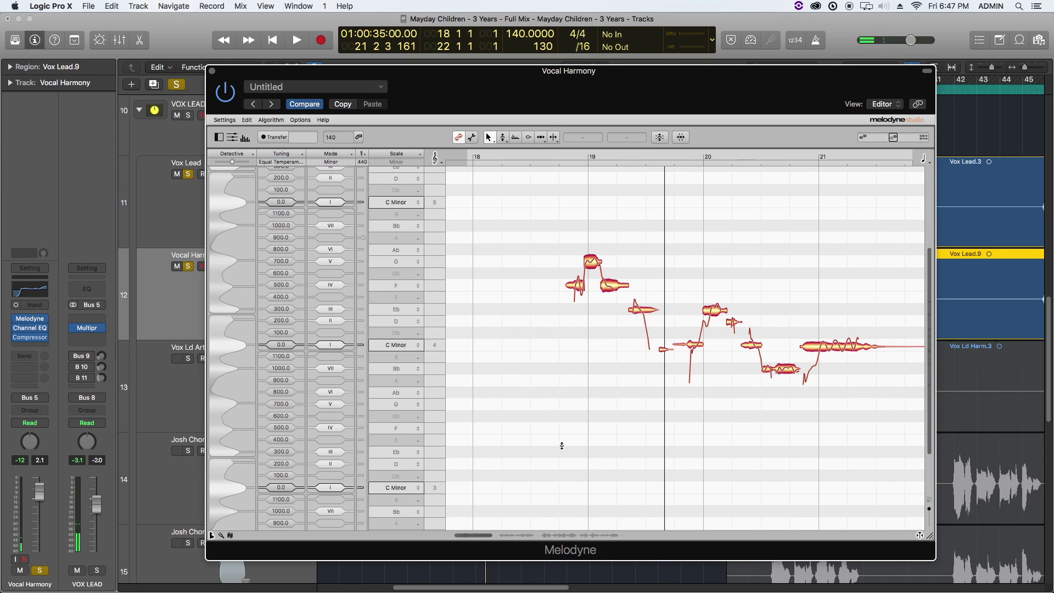
pyautogui.click(542, 153)
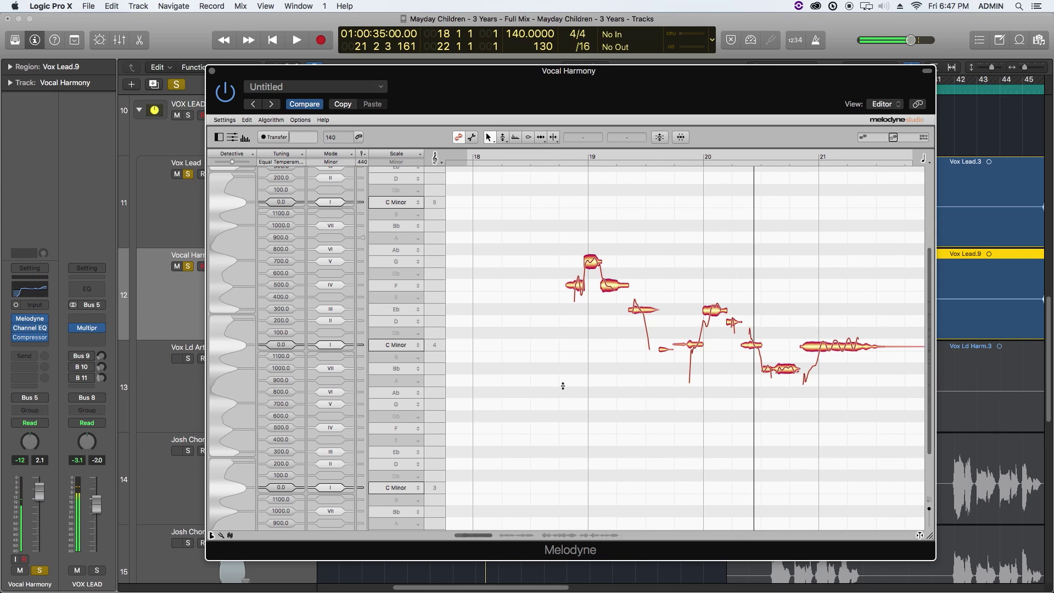
# - Delete the small stray note between bars 19 and 20, and split the long last note at bar 21, lowering its first part to Bb3
pyautogui.click(664, 349)
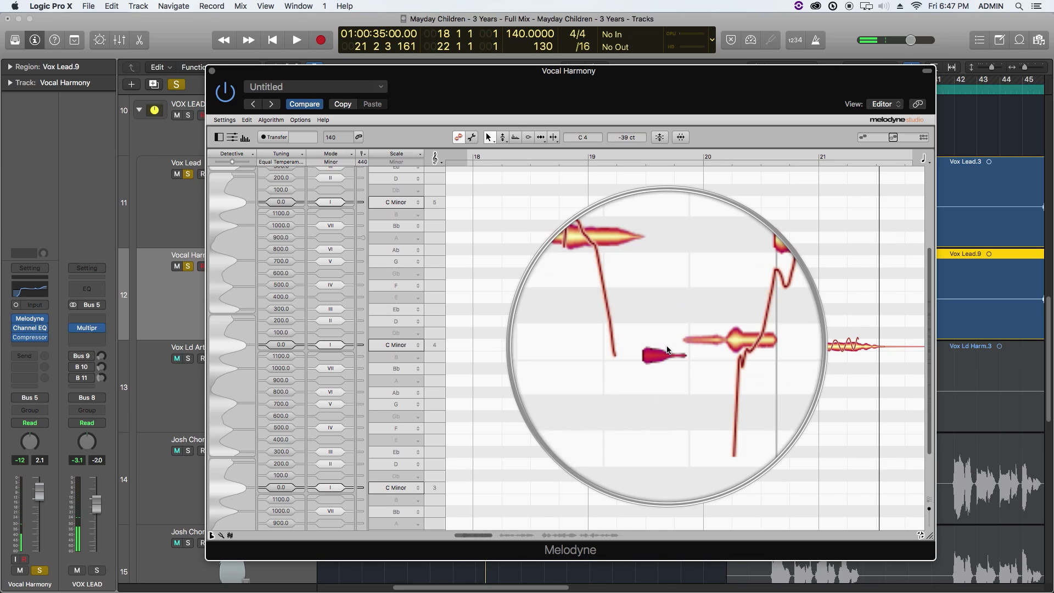
pyautogui.click(666, 345)
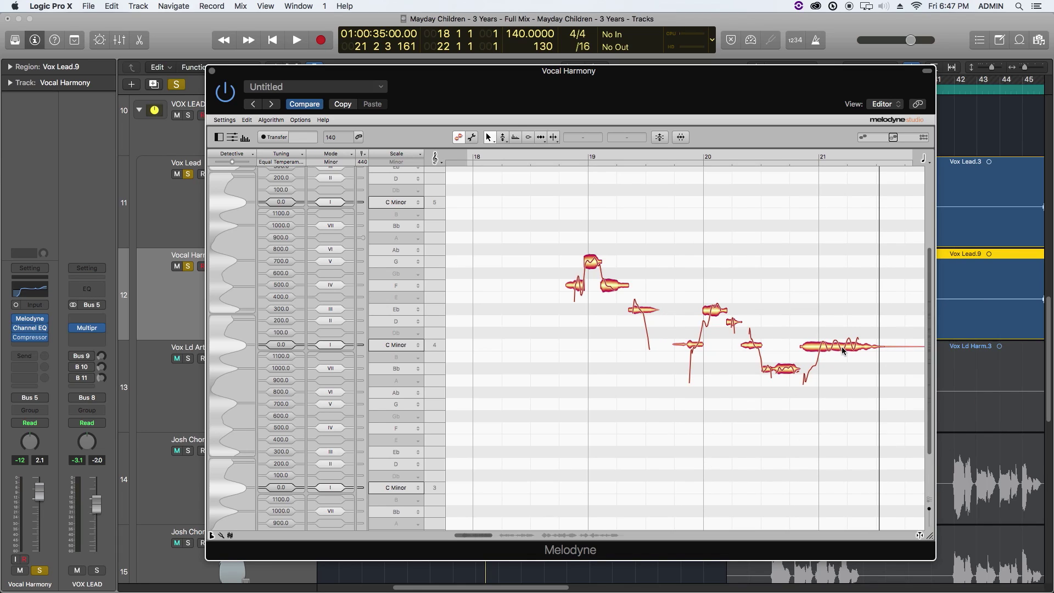
pyautogui.click(815, 368)
pyautogui.click(806, 417)
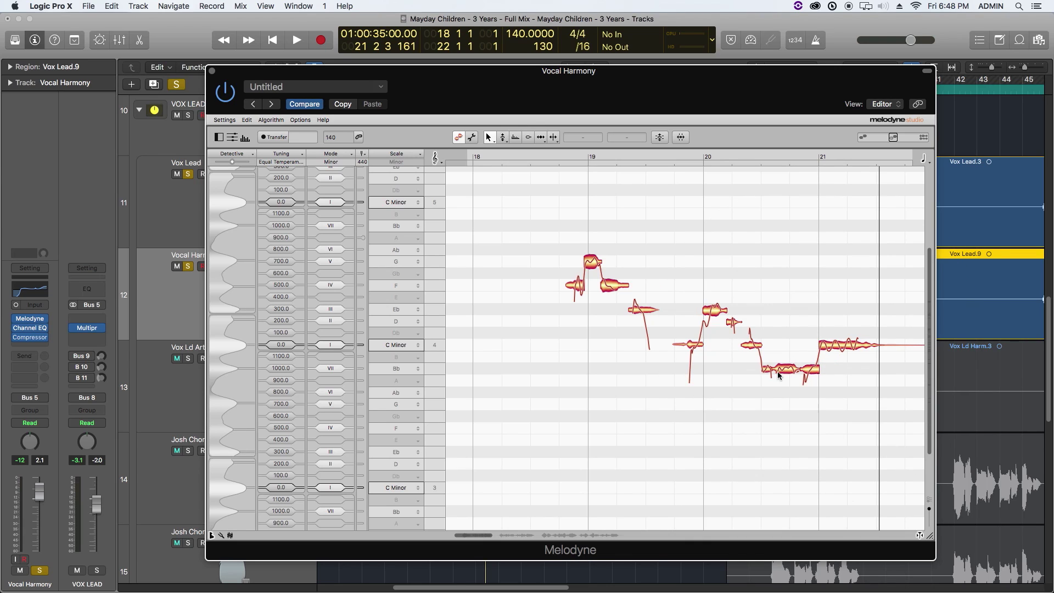
# - Lower the first four remaining notes around bar 19 by three semitones and play them against the lead vocal
pyautogui.moveTo(545, 197); pyautogui.dragTo(642, 322)
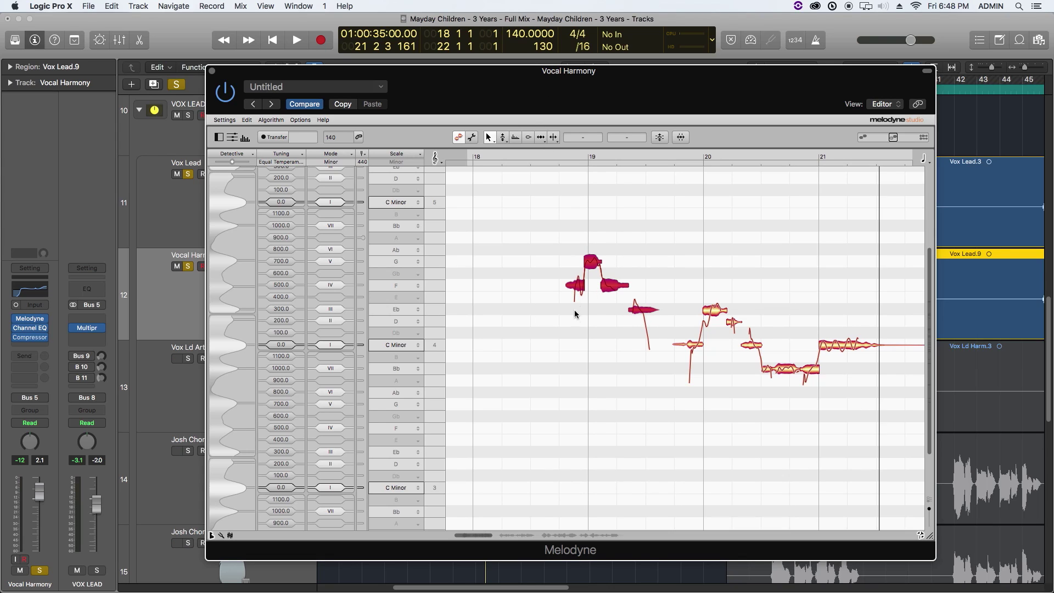
pyautogui.moveTo(553, 234); pyautogui.dragTo(836, 400)
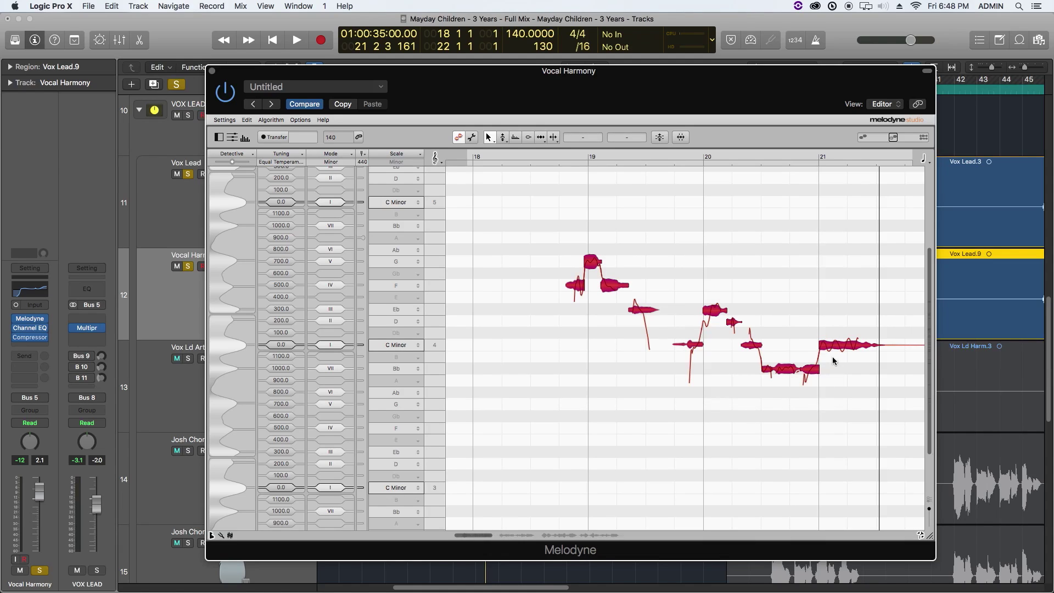
pyautogui.click(605, 318)
pyautogui.moveTo(537, 227); pyautogui.dragTo(660, 339)
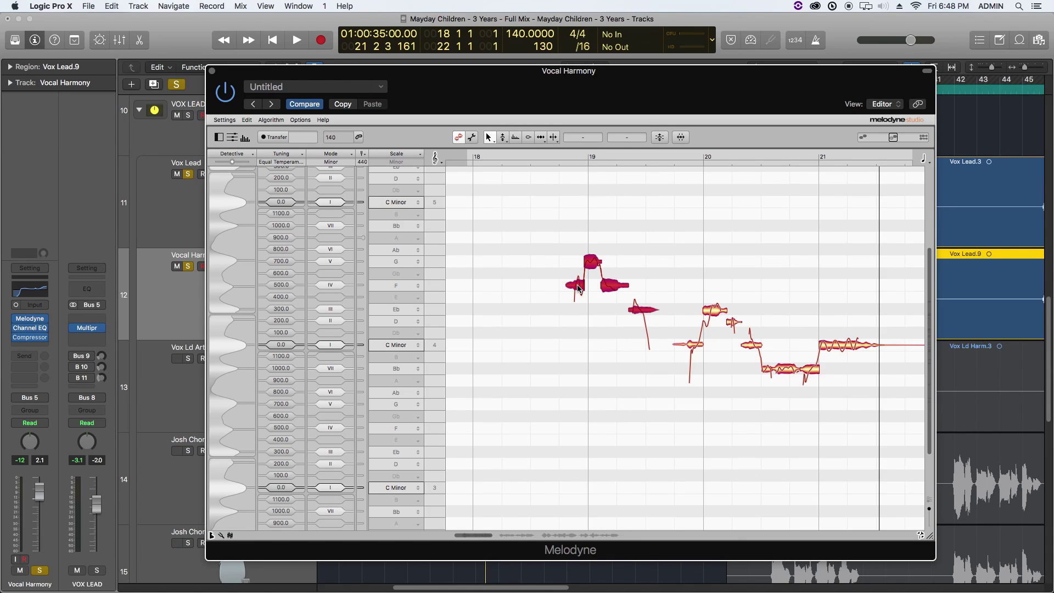
pyautogui.click(576, 310)
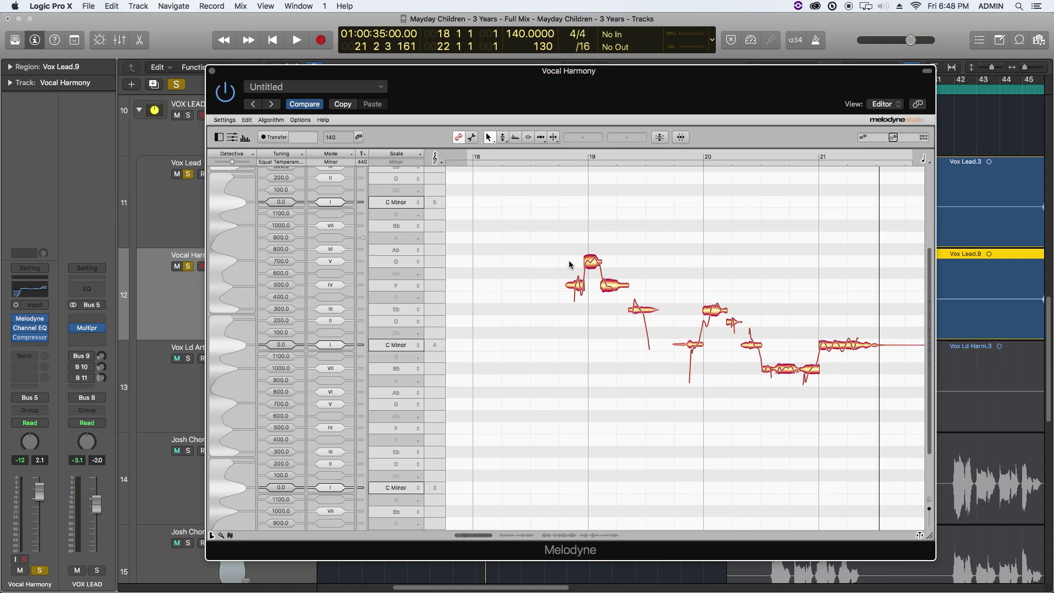
pyautogui.moveTo(558, 265); pyautogui.dragTo(635, 336)
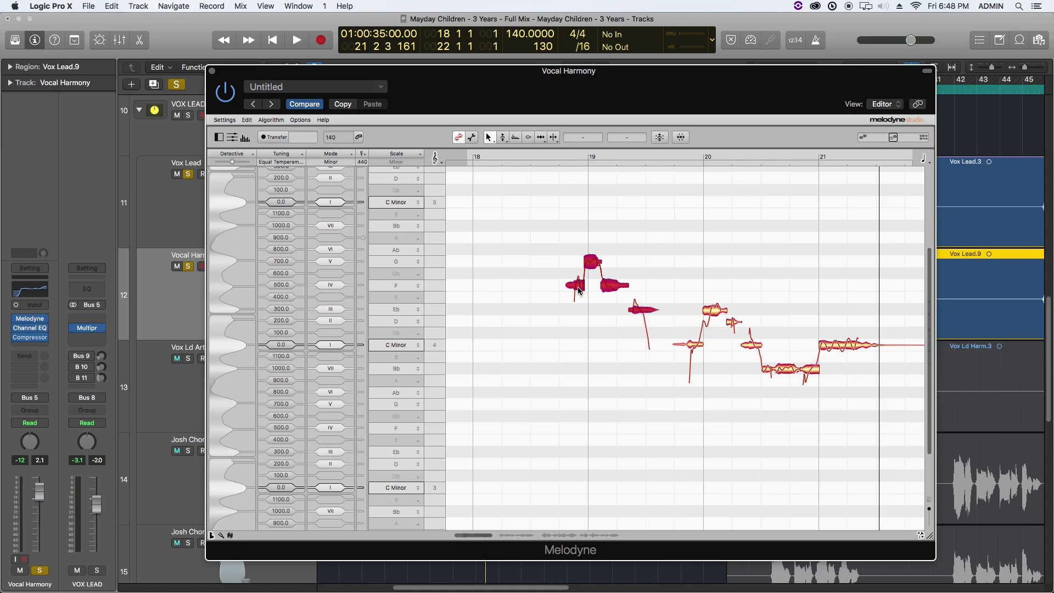
pyautogui.moveTo(579, 291); pyautogui.dragTo(579, 321)
pyautogui.click(560, 271)
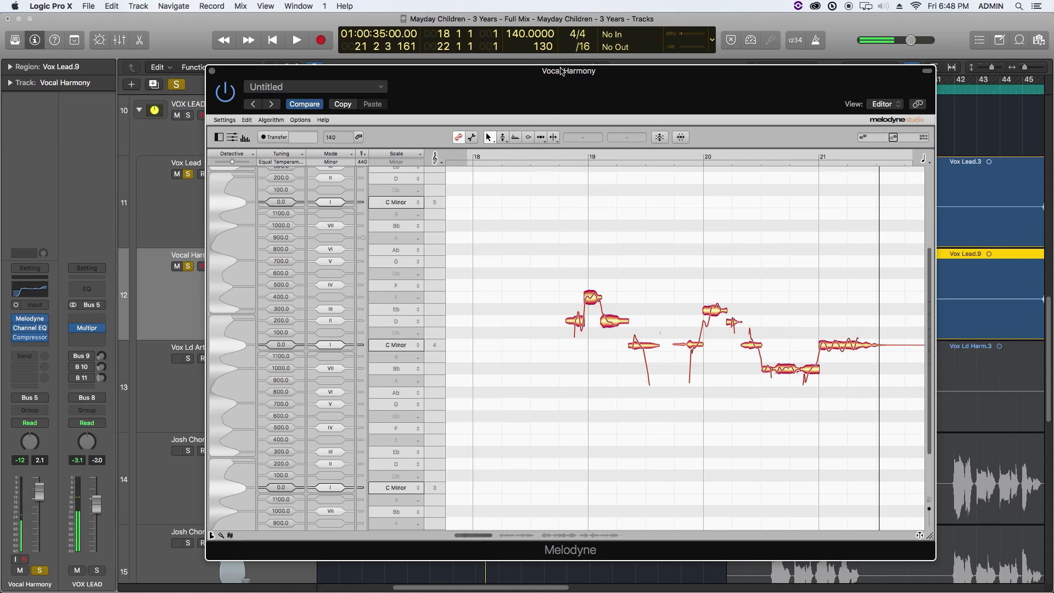
pyautogui.press('space')
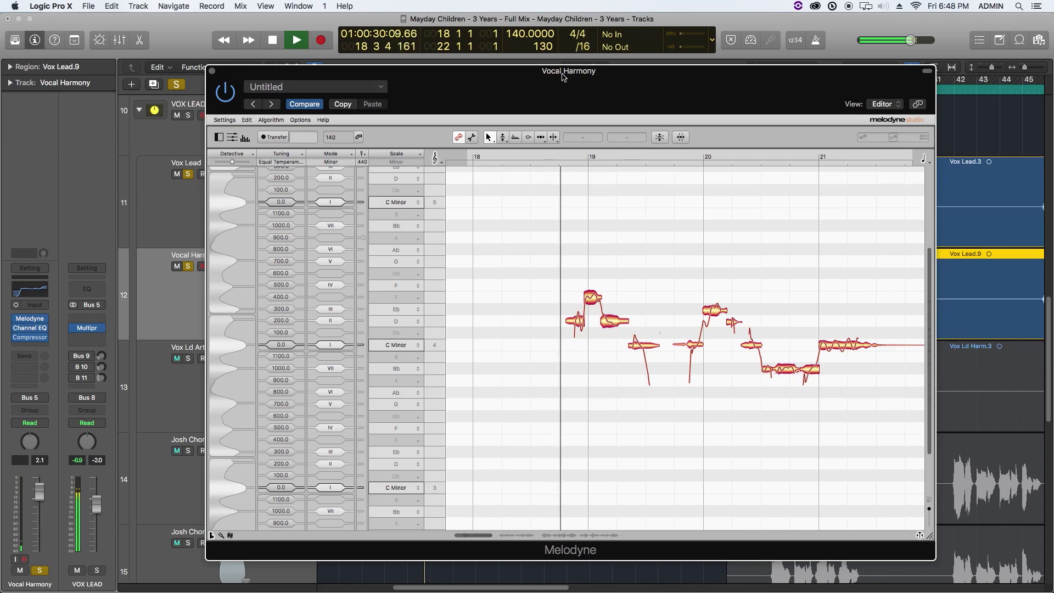
pyautogui.press('space')
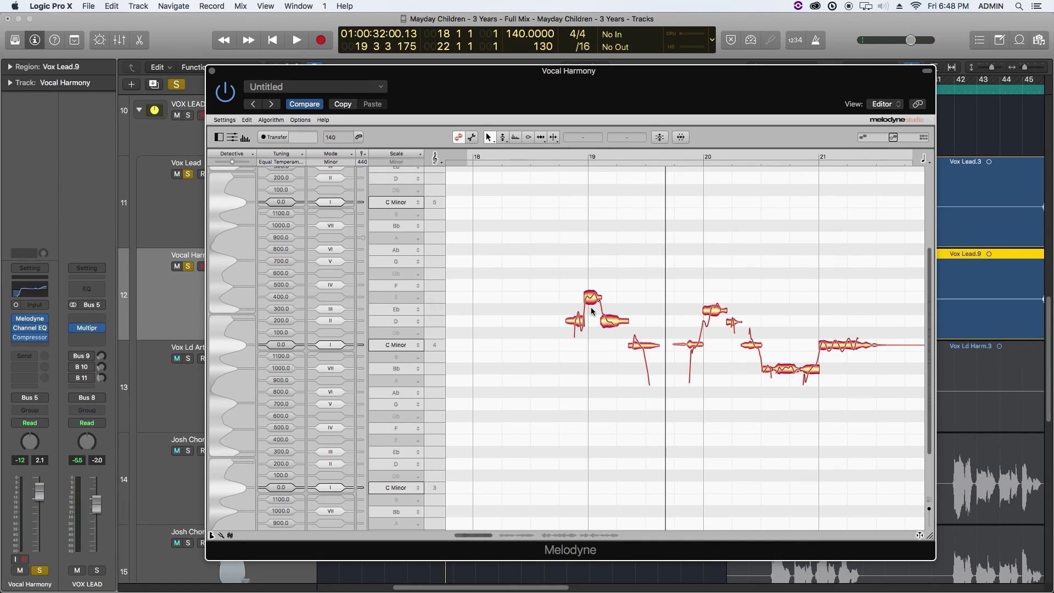
# - Correct the pitch of the four lowered notes around bar 19 with Snap to C Minor enabled
pyautogui.moveTo(553, 266); pyautogui.dragTo(652, 388)
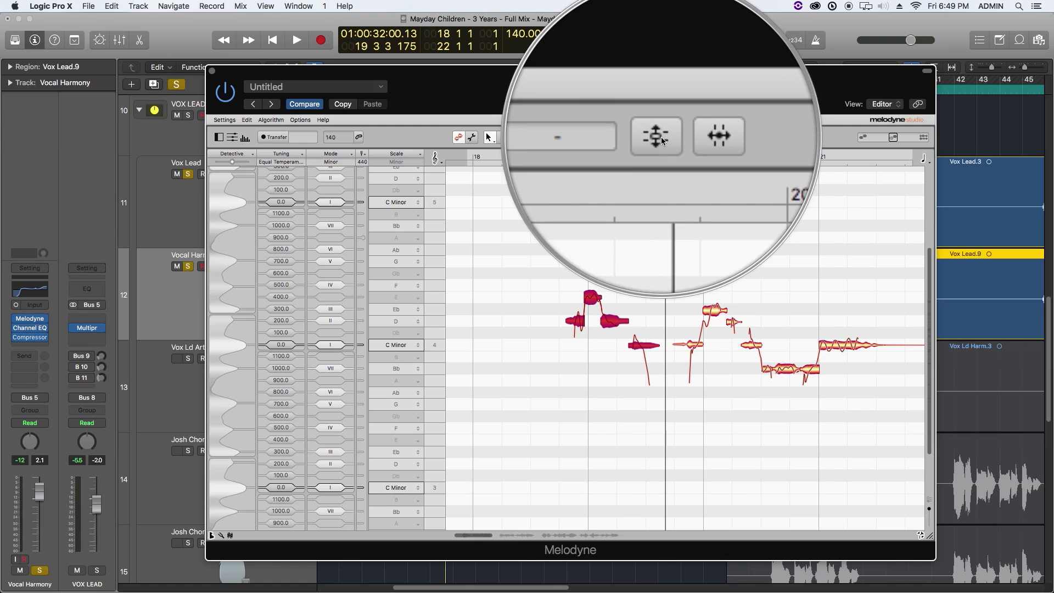
pyautogui.click(666, 138)
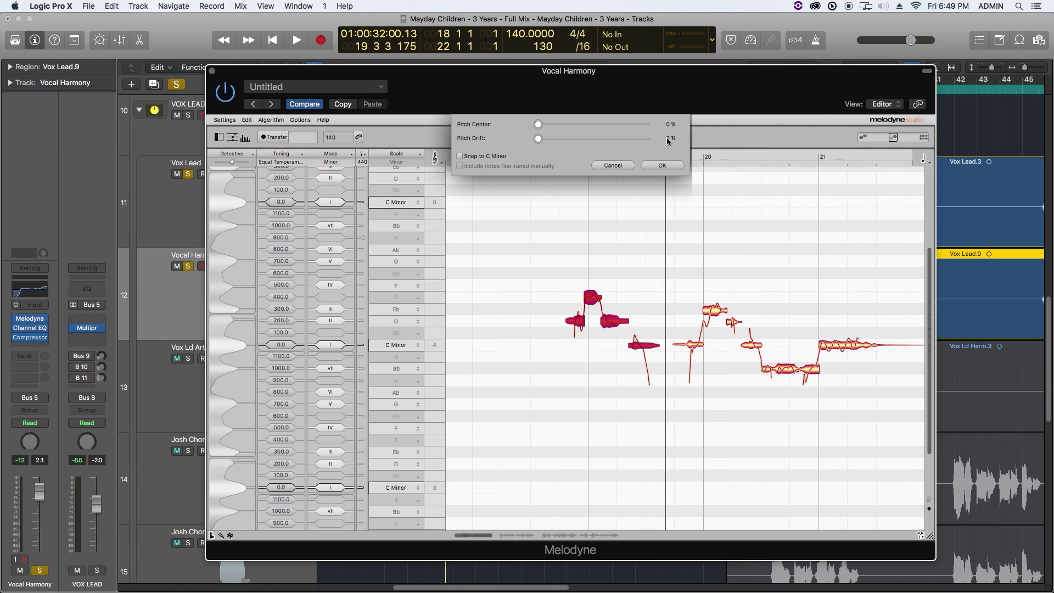
pyautogui.click(484, 157)
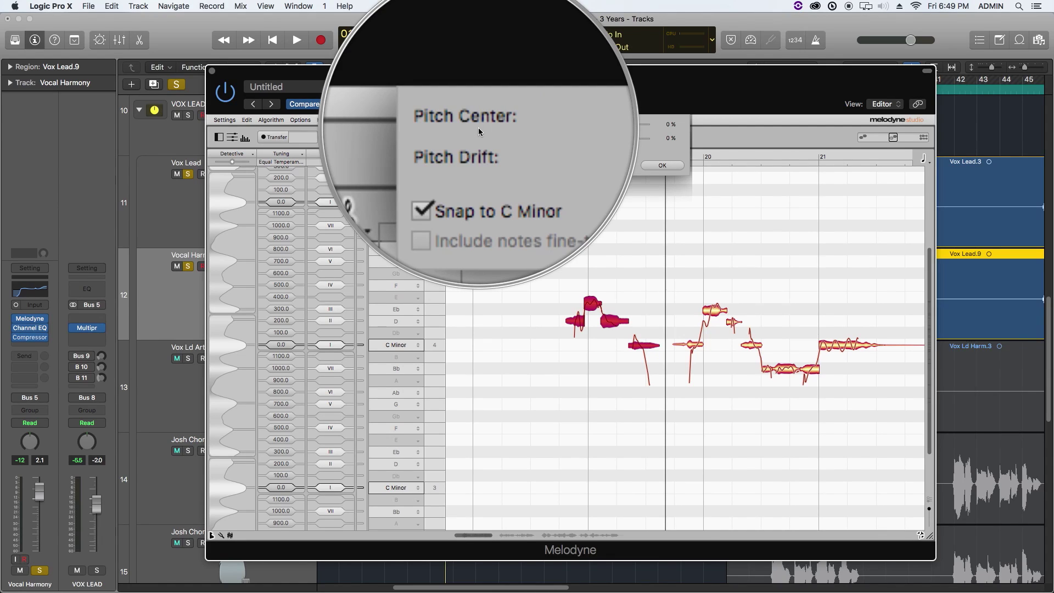
pyautogui.click(664, 166)
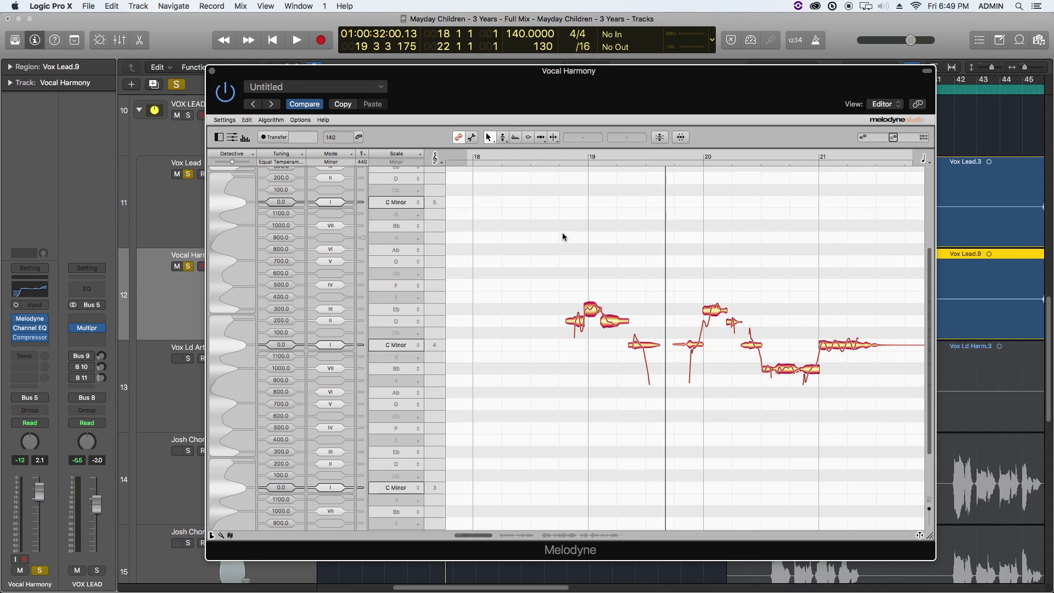
# - Play the corrected notes around bar 19 together with the lead vocal and listen on to the following notes
pyautogui.press('space')
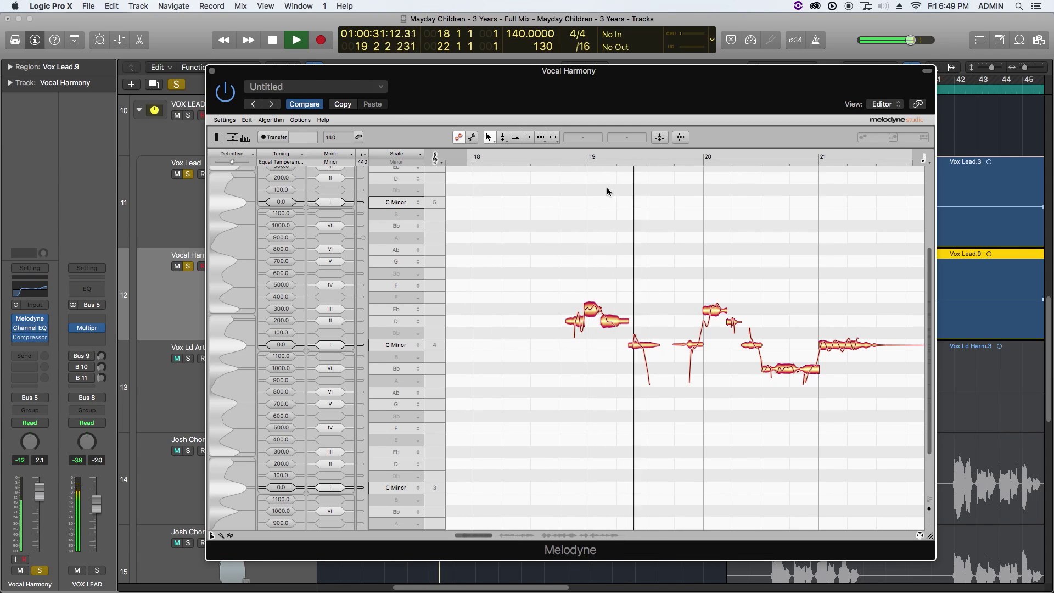
pyautogui.press('space')
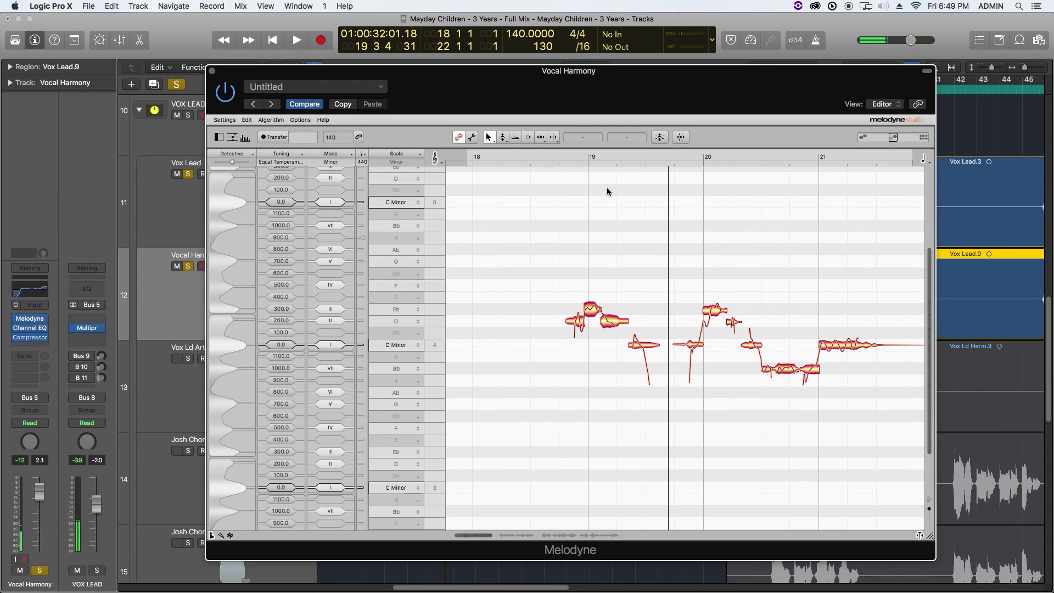
pyautogui.moveTo(556, 265); pyautogui.dragTo(643, 384)
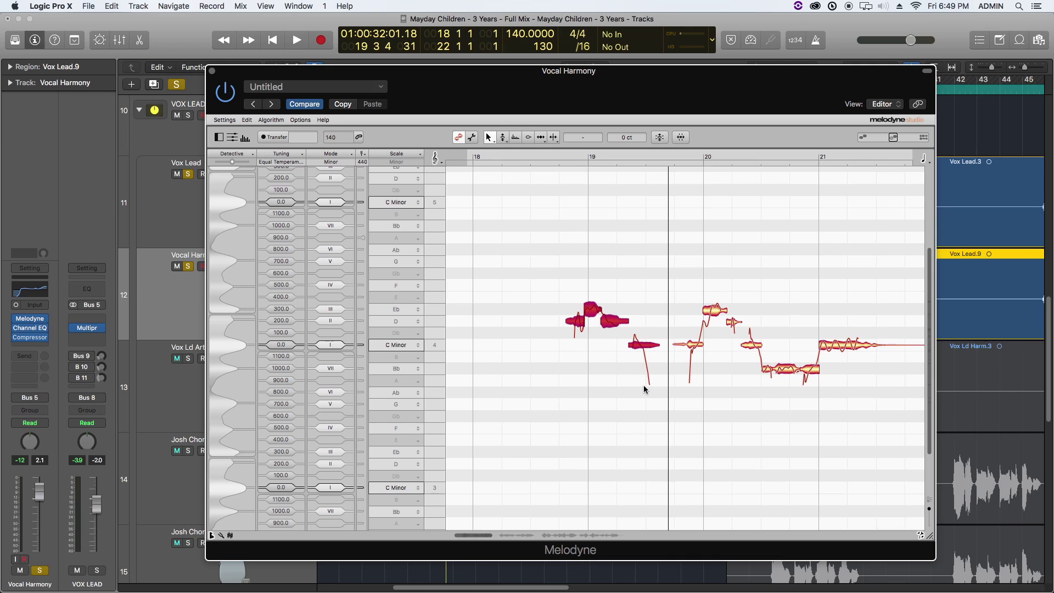
pyautogui.click(643, 384)
pyautogui.press('space')
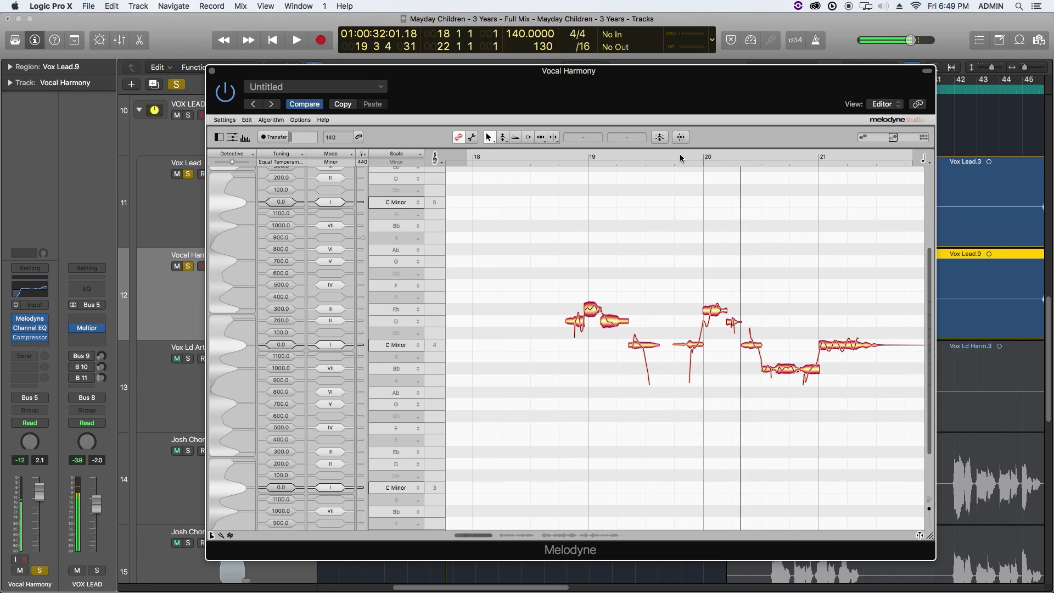
# - Raise the group of notes running from just before bar 20 to the end of the phrase by three semitones
pyautogui.moveTo(690, 273); pyautogui.dragTo(828, 414)
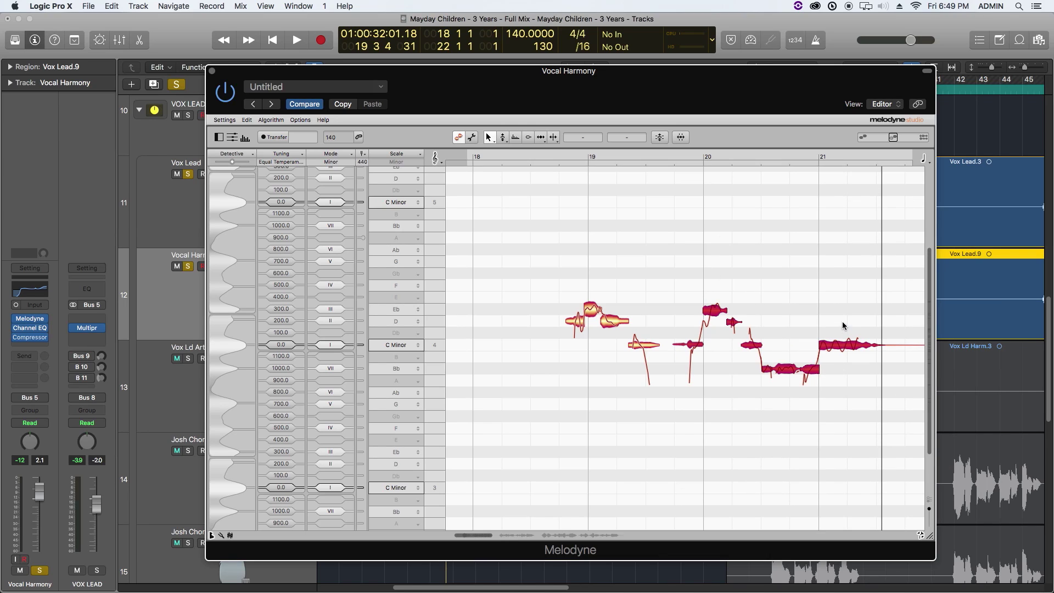
pyautogui.press('Up')
pyautogui.press('Up')
pyautogui.press('Up')
pyautogui.click(841, 357)
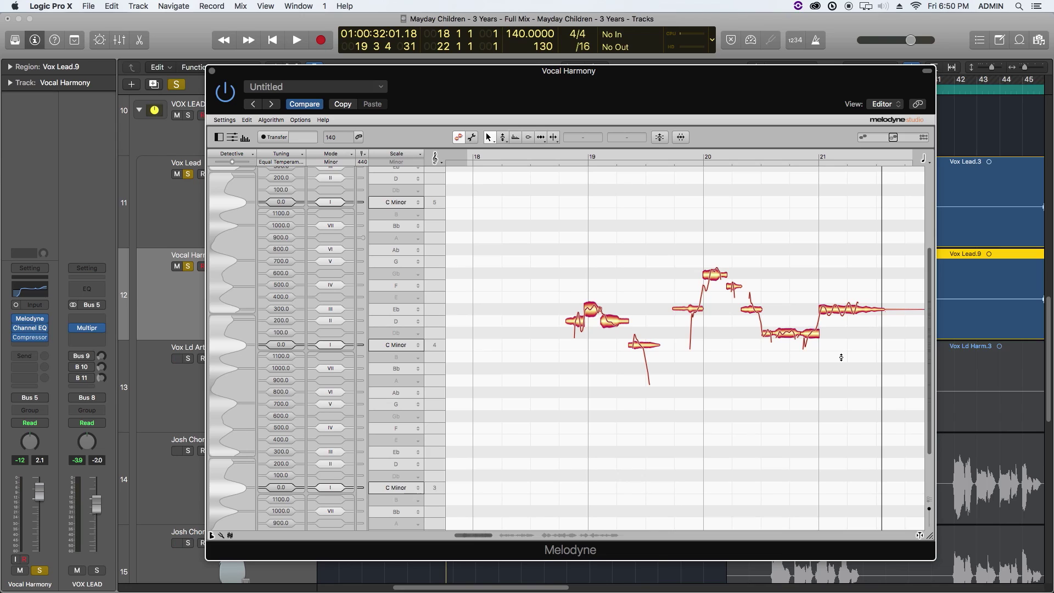
# - Try correcting the pitch of the raised notes around bars 20 and 21 with Snap to C Minor enabled, and undo it
pyautogui.moveTo(682, 248); pyautogui.dragTo(847, 350)
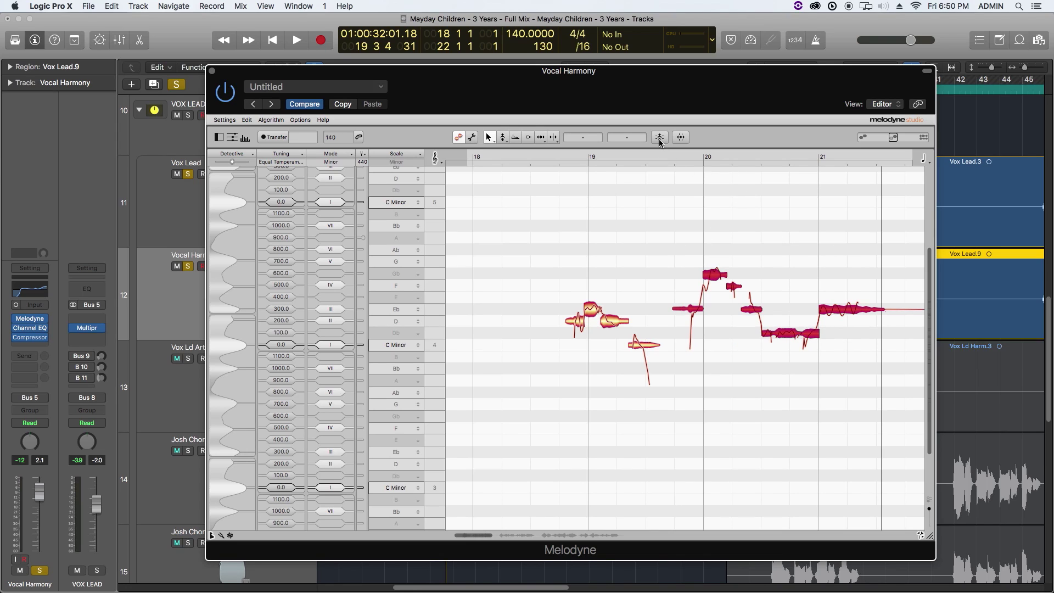
pyautogui.click(659, 137)
pyautogui.click(481, 157)
pyautogui.moveTo(538, 124); pyautogui.dragTo(589, 124)
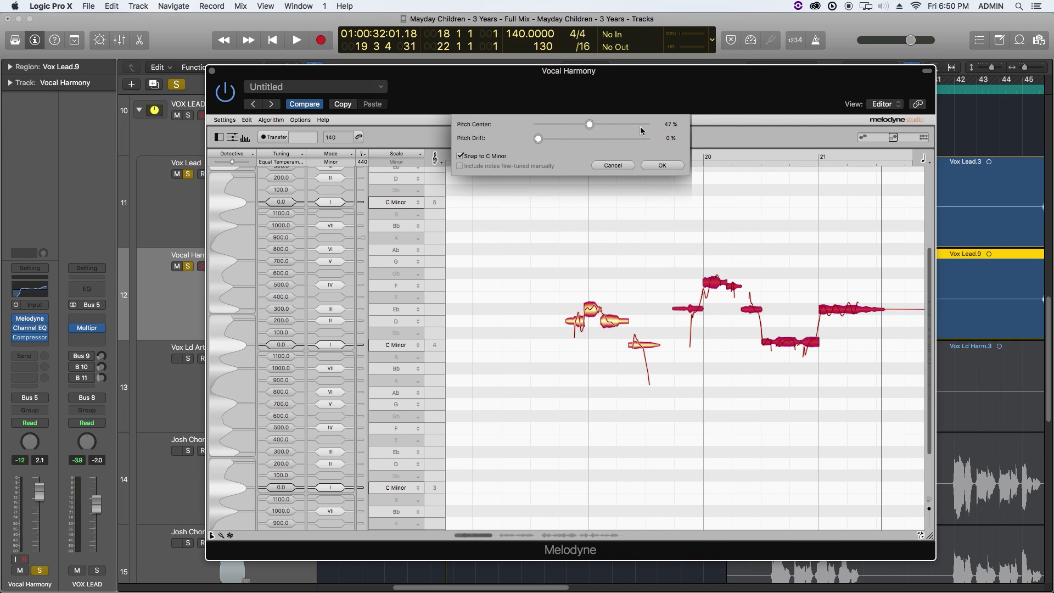
pyautogui.click(661, 166)
pyautogui.moveTo(640, 71); pyautogui.dragTo(640, 40)
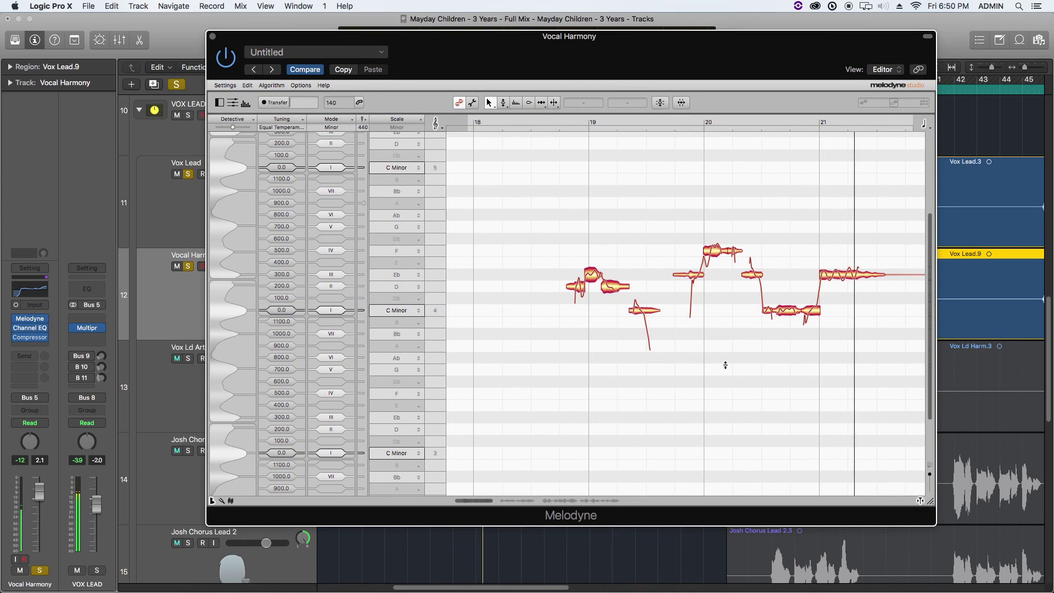
pyautogui.press('super+z')
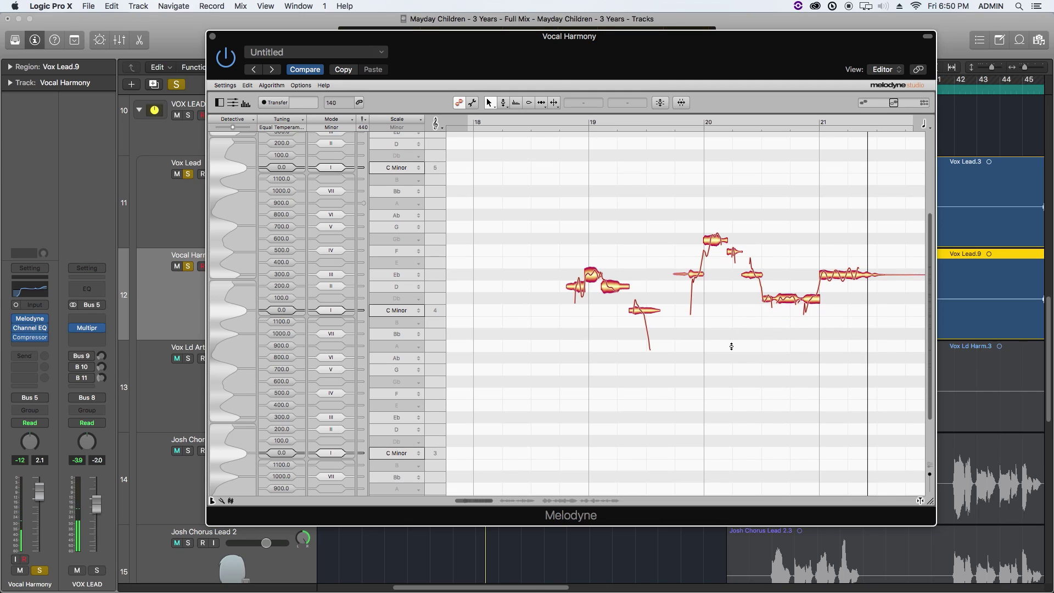
# - Raise the highest note at bar 20 to G4 and the long note before bar 21 to D4, and play the phrase
pyautogui.click(713, 241)
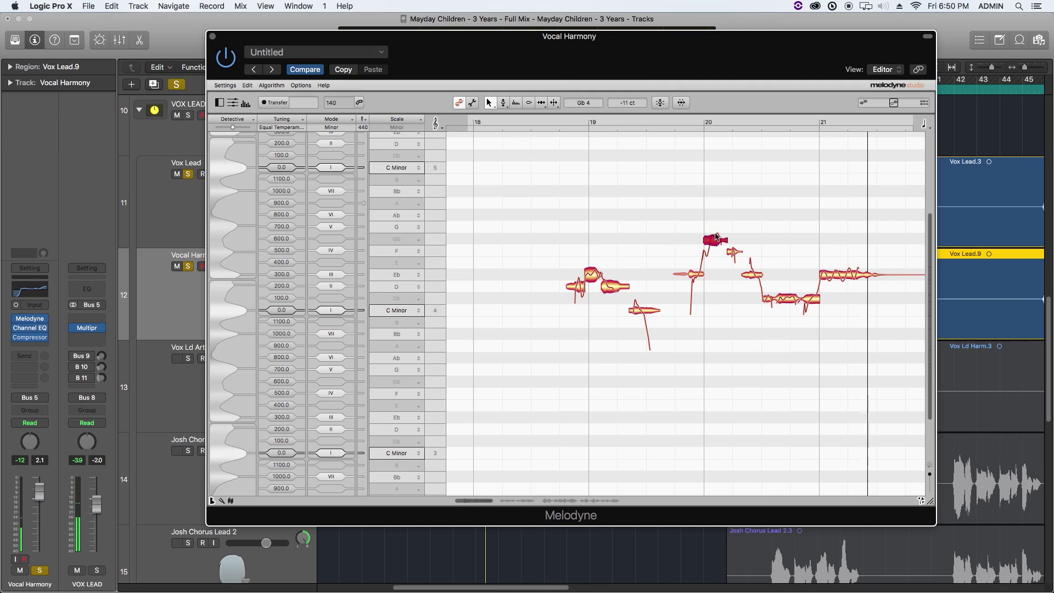
pyautogui.moveTo(713, 246); pyautogui.dragTo(714, 234)
pyautogui.click(759, 222)
pyautogui.moveTo(767, 280); pyautogui.dragTo(810, 284)
pyautogui.click(800, 207)
pyautogui.press('space')
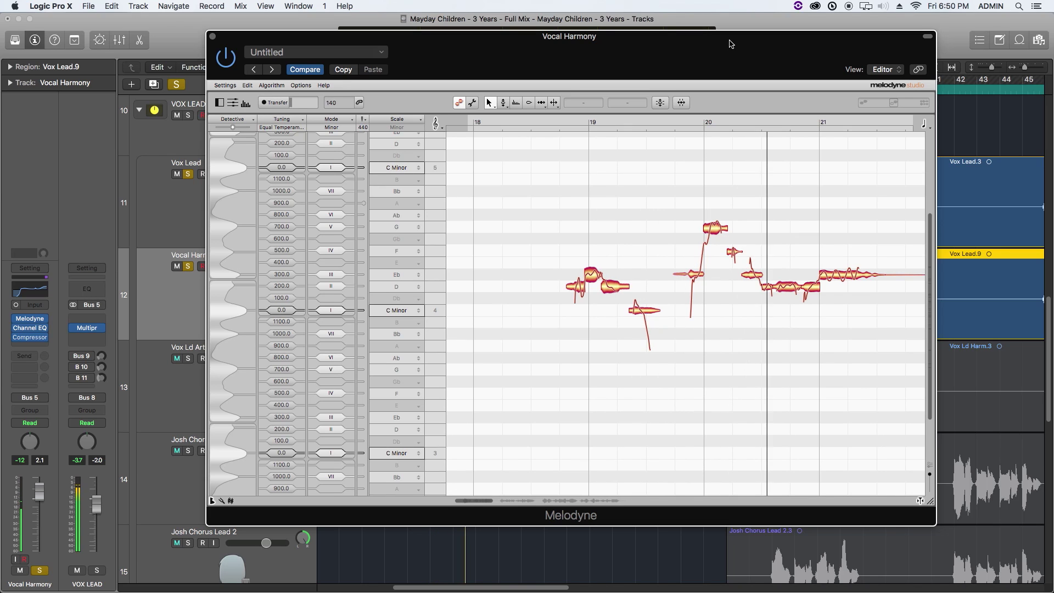
# - Split off the beginning of the G4 note at bar 20, lower it to F4 and play the phrase
pyautogui.moveTo(730, 44); pyautogui.dragTo(709, 313)
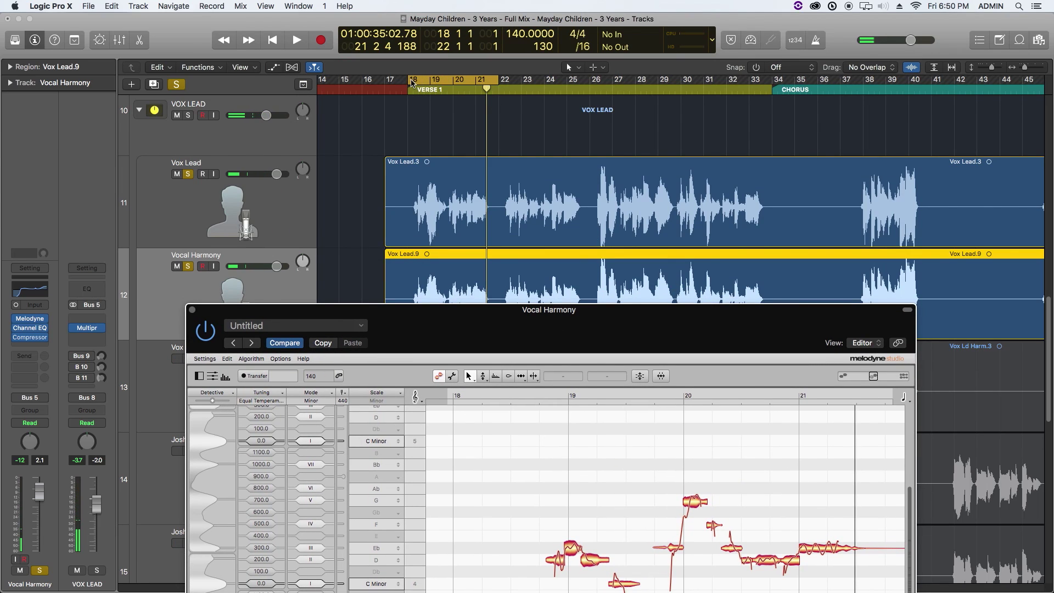
pyautogui.moveTo(510, 316); pyautogui.dragTo(515, 84)
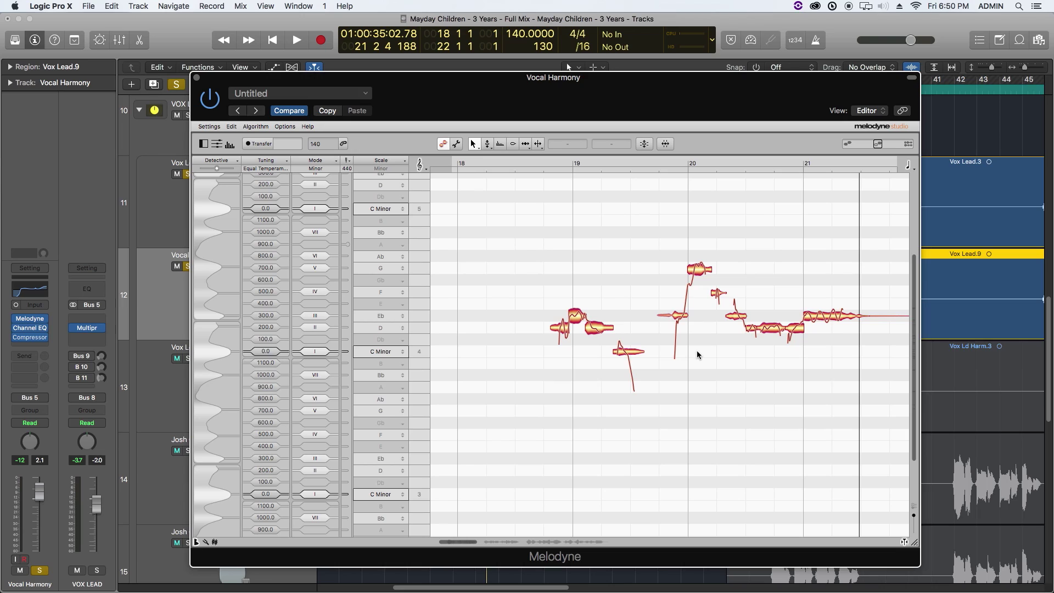
pyautogui.click(690, 278)
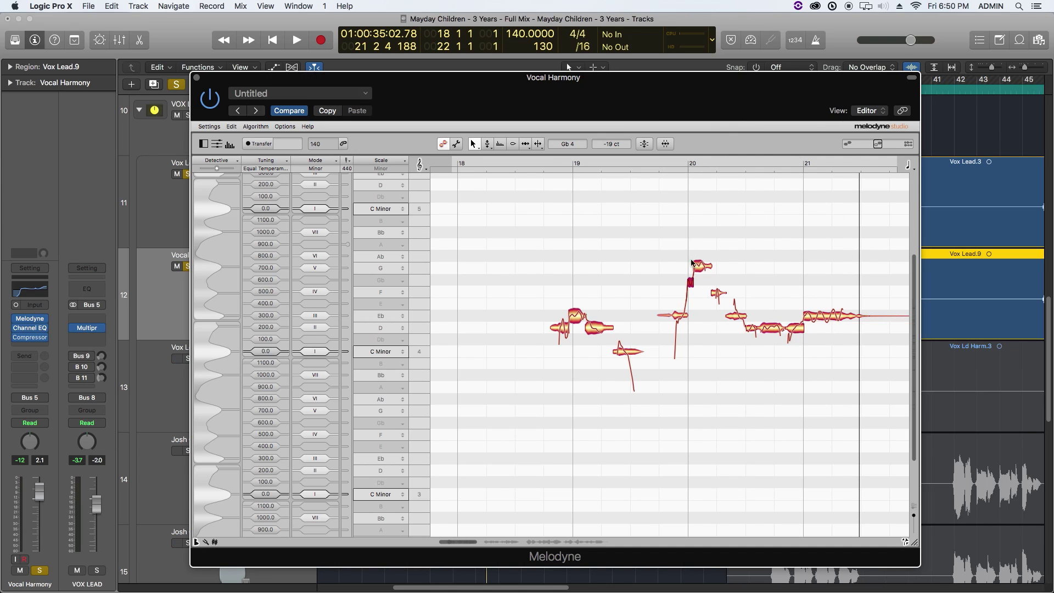
pyautogui.moveTo(690, 279); pyautogui.dragTo(690, 291)
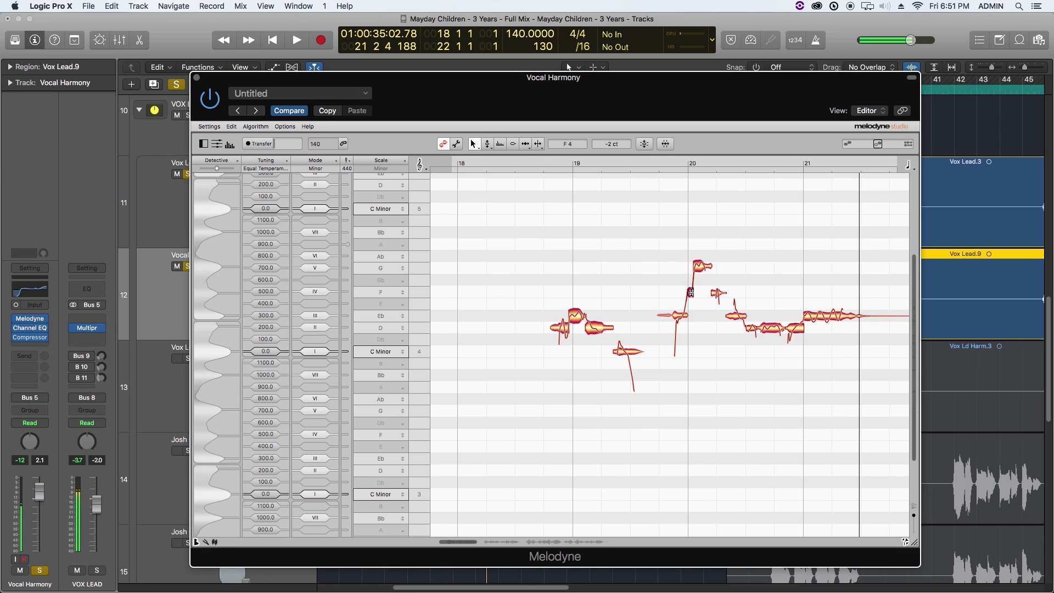
pyautogui.click(655, 167)
# - Correct the pitch of all notes in the phrase with 100% pitch center, 0% drift, and manually fine-tuned notes included
pyautogui.moveTo(515, 226); pyautogui.dragTo(816, 451)
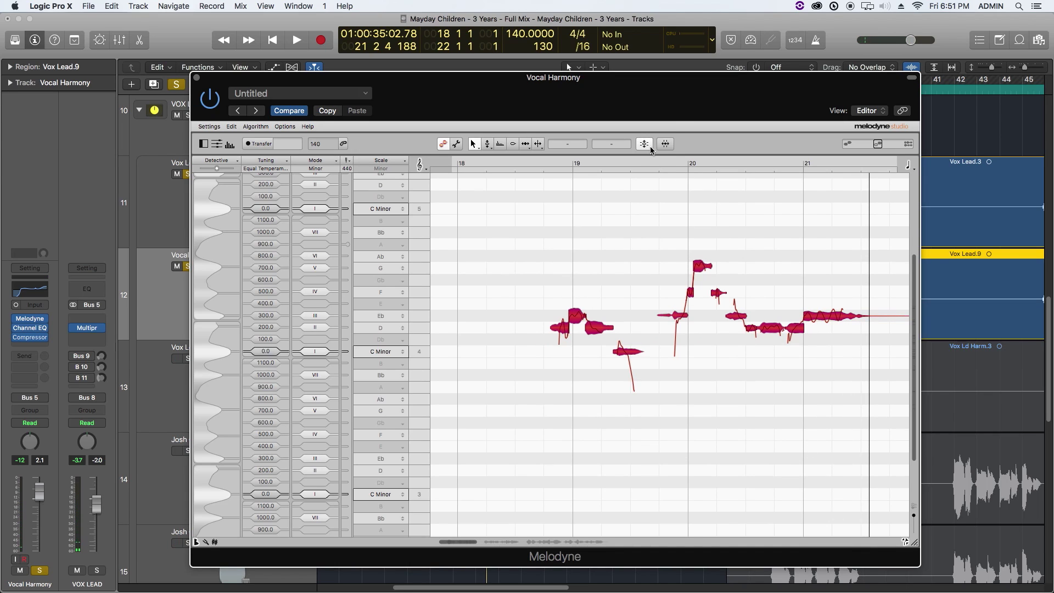
pyautogui.click(644, 143)
pyautogui.moveTo(597, 129); pyautogui.dragTo(712, 130)
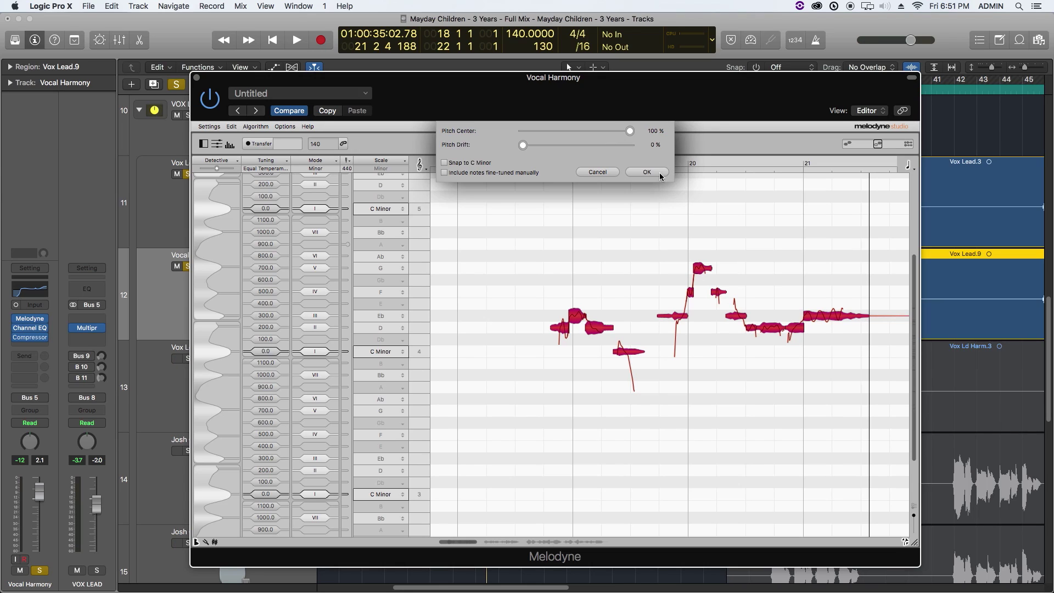
pyautogui.click(531, 172)
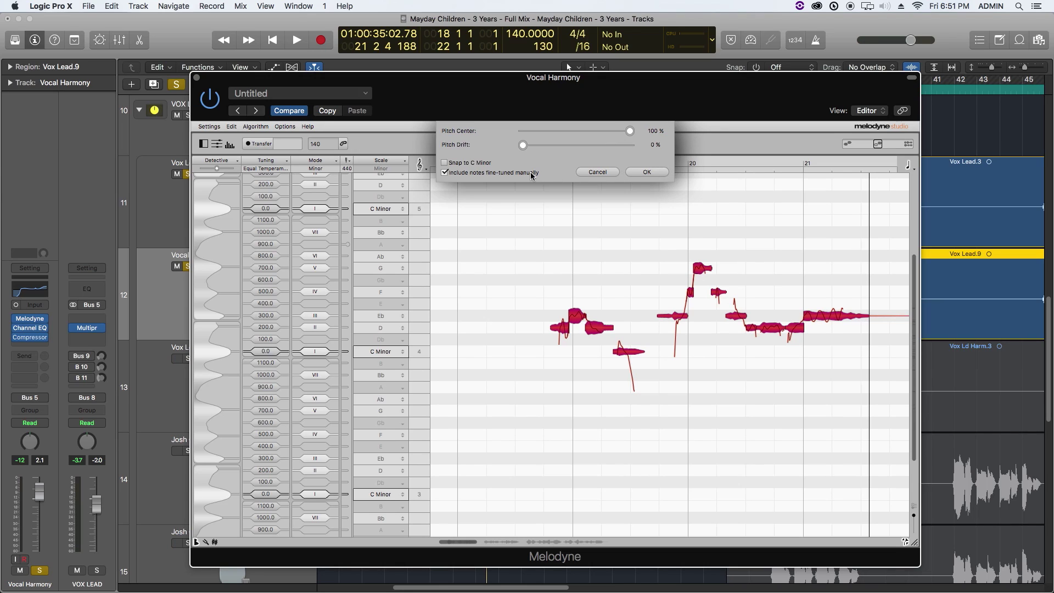
pyautogui.click(630, 173)
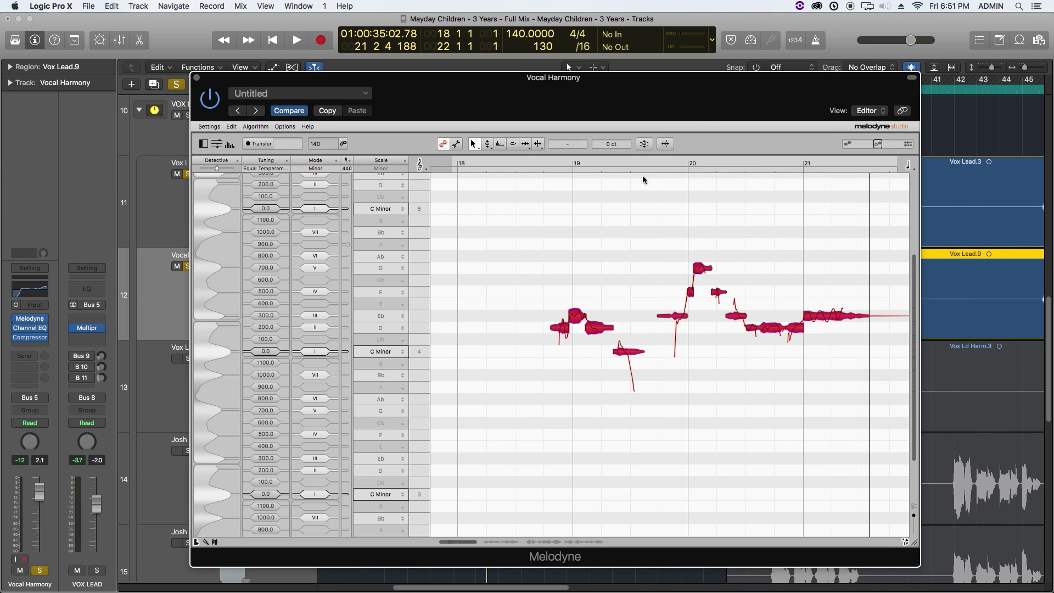
# - Reduce the pitch modulation of all notes in the phrase to 50% with the Pitch Modulation Tool
pyautogui.click(487, 146)
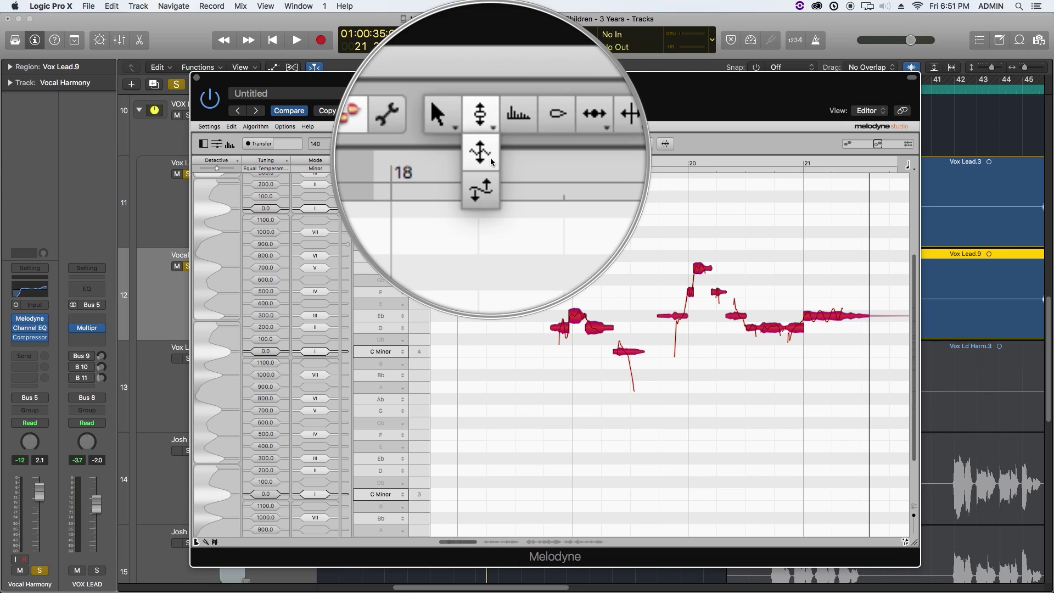
pyautogui.click(487, 156)
pyautogui.click(831, 345)
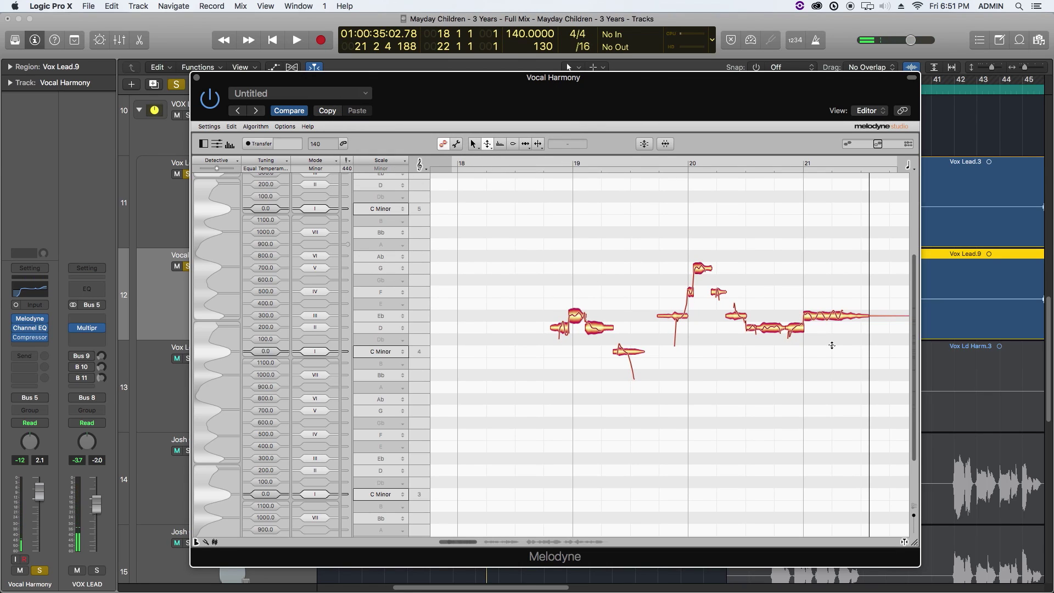
pyautogui.moveTo(507, 214); pyautogui.dragTo(805, 362)
pyautogui.doubleClick(835, 316)
pyautogui.moveTo(836, 316); pyautogui.dragTo(737, 275)
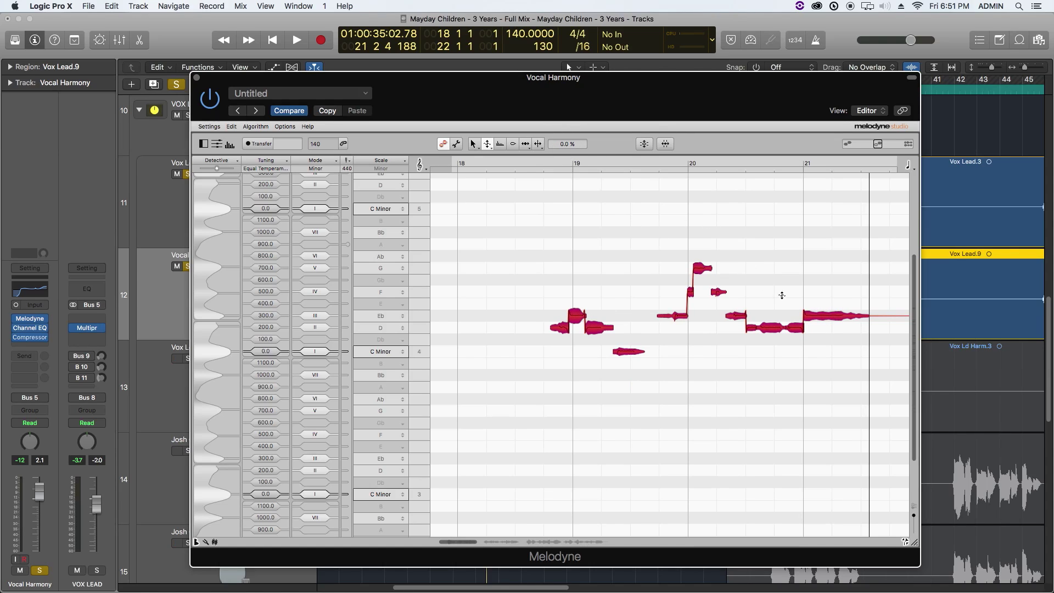
pyautogui.doubleClick(828, 316)
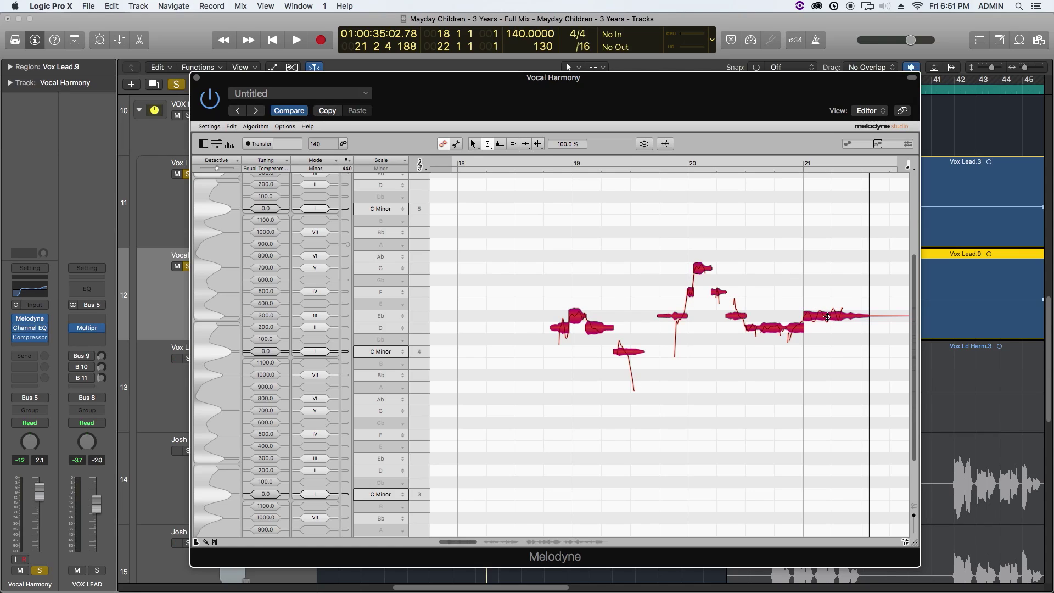
pyautogui.moveTo(827, 316); pyautogui.dragTo(828, 333)
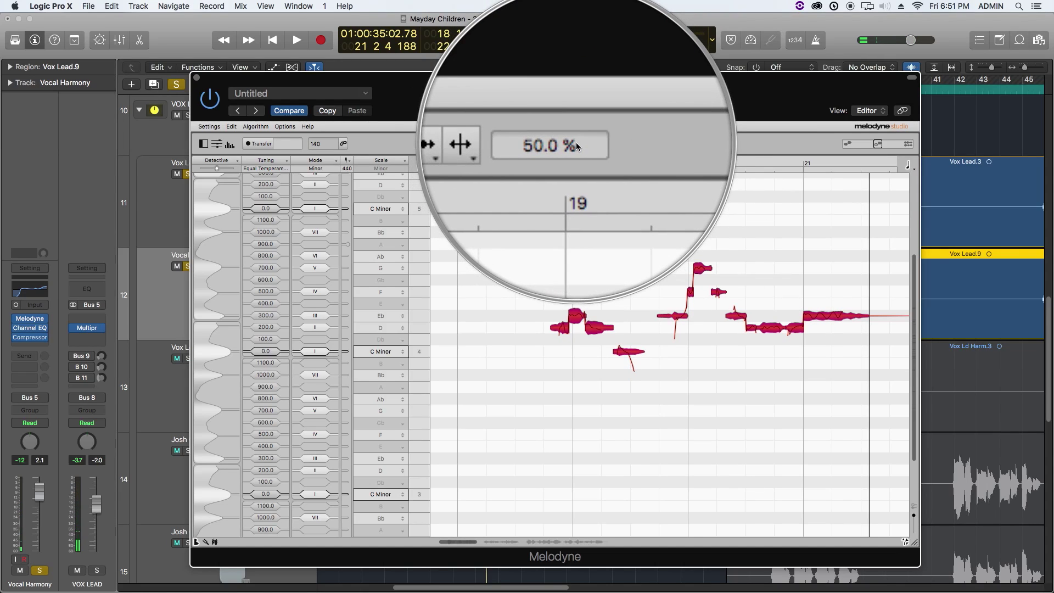
pyautogui.click(569, 231)
# - Play the finished first phrase of the harmony against the lead vocal
pyautogui.moveTo(513, 83); pyautogui.dragTo(488, 110)
pyautogui.press('space')
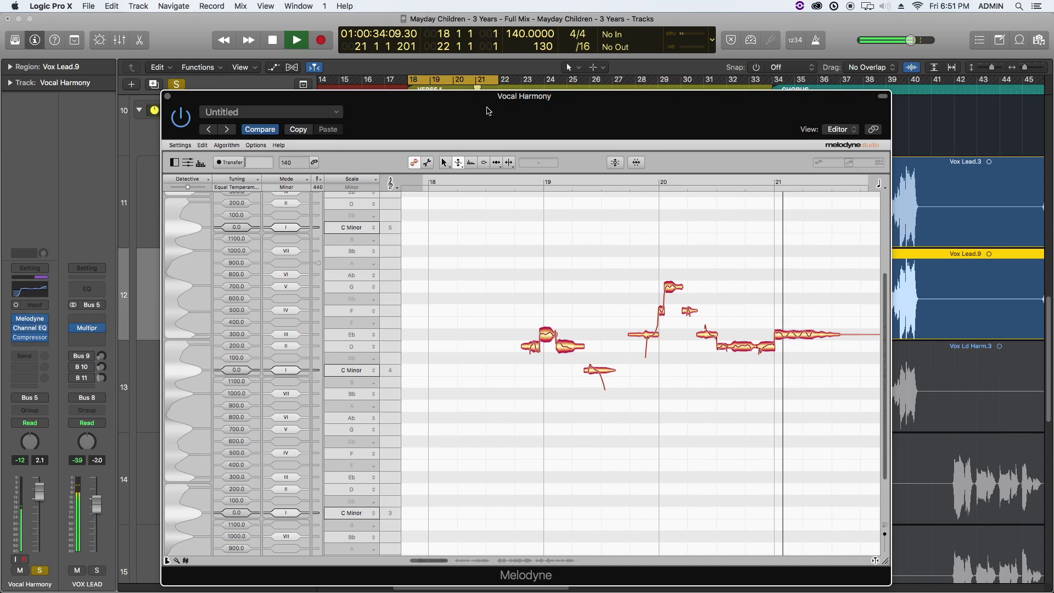
pyautogui.press('space')
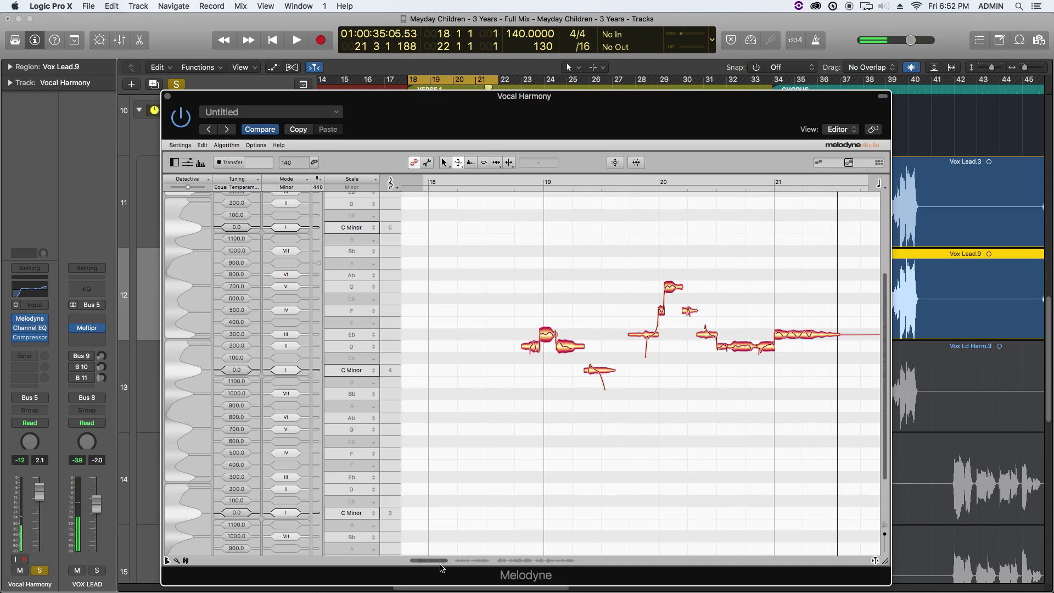
# - Delete the notes between bars 22 and 24, keeping the short C4 note just before bar 24, and play what remains
pyautogui.moveTo(442, 565); pyautogui.dragTo(488, 565)
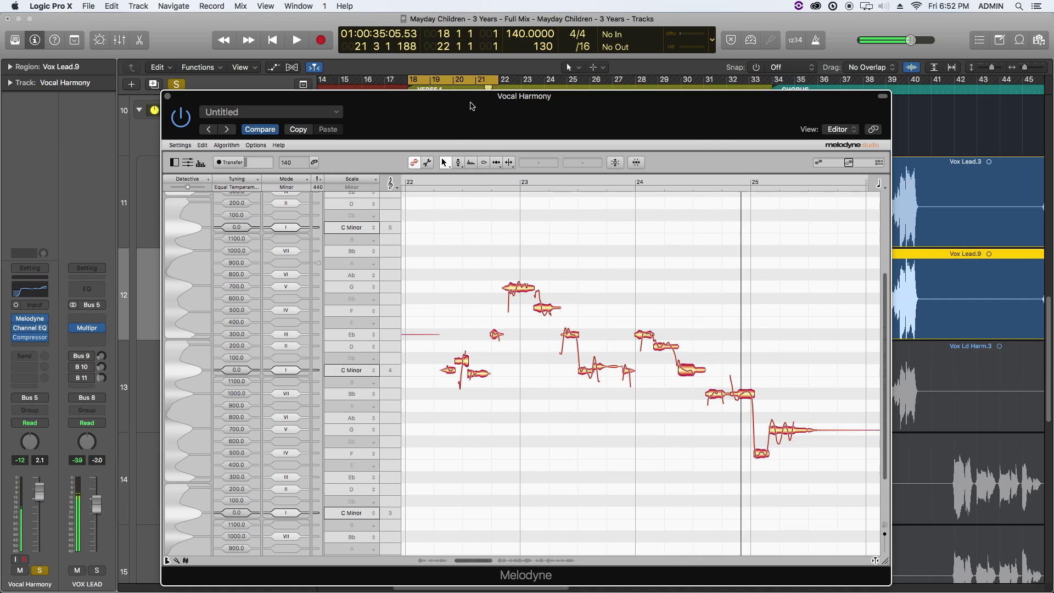
pyautogui.moveTo(470, 106); pyautogui.dragTo(458, 88)
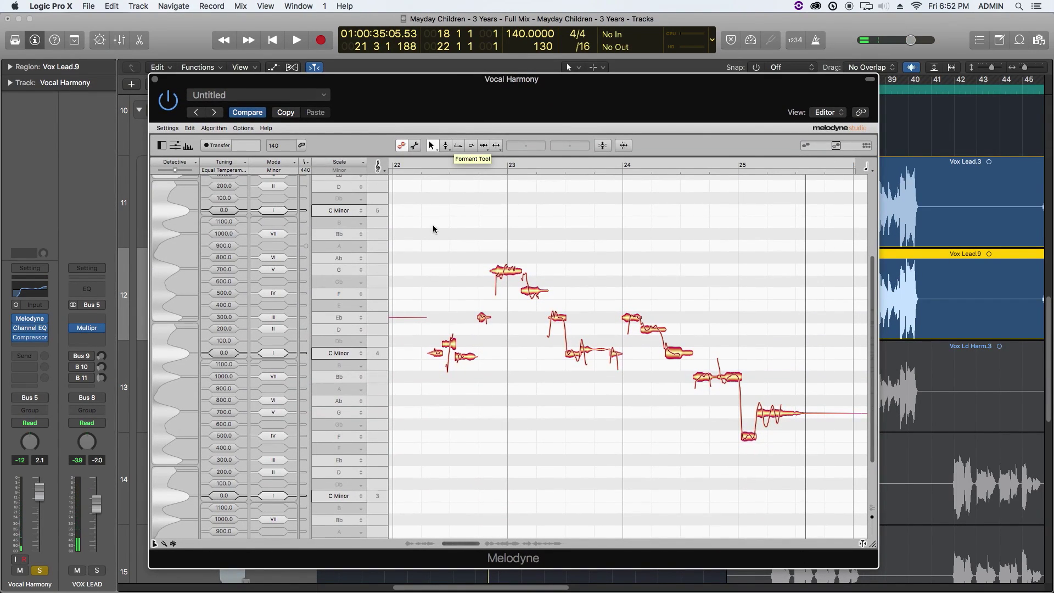
pyautogui.moveTo(437, 233); pyautogui.dragTo(592, 422)
pyautogui.press('Delete')
pyautogui.hscroll(5, 592, 422)
pyautogui.click(476, 163)
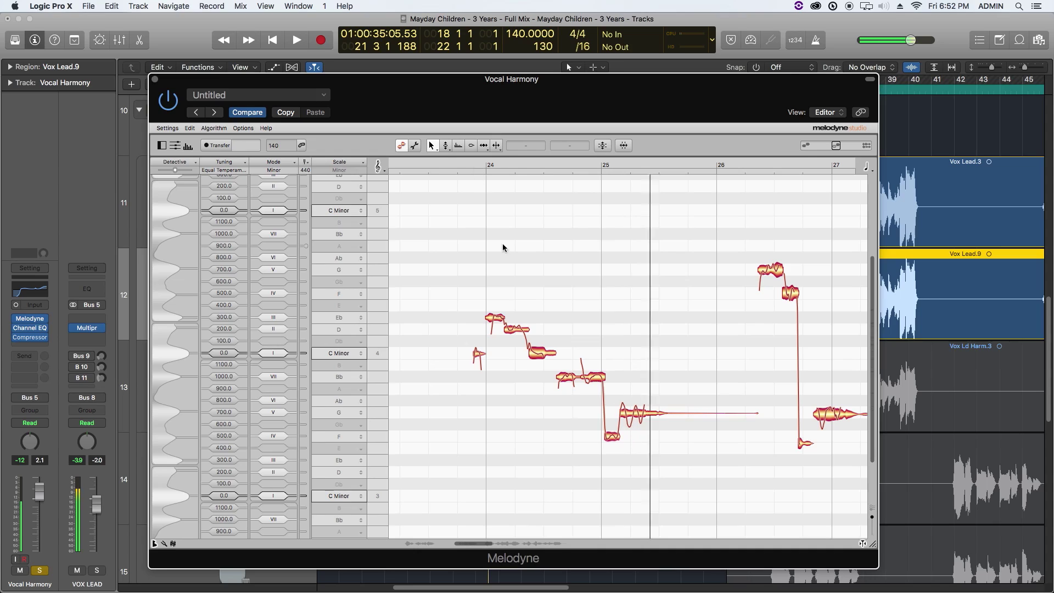
# - Raise the seven notes from just before bar 24 through bar 25 by three semitones
pyautogui.moveTo(451, 273); pyautogui.dragTo(640, 474)
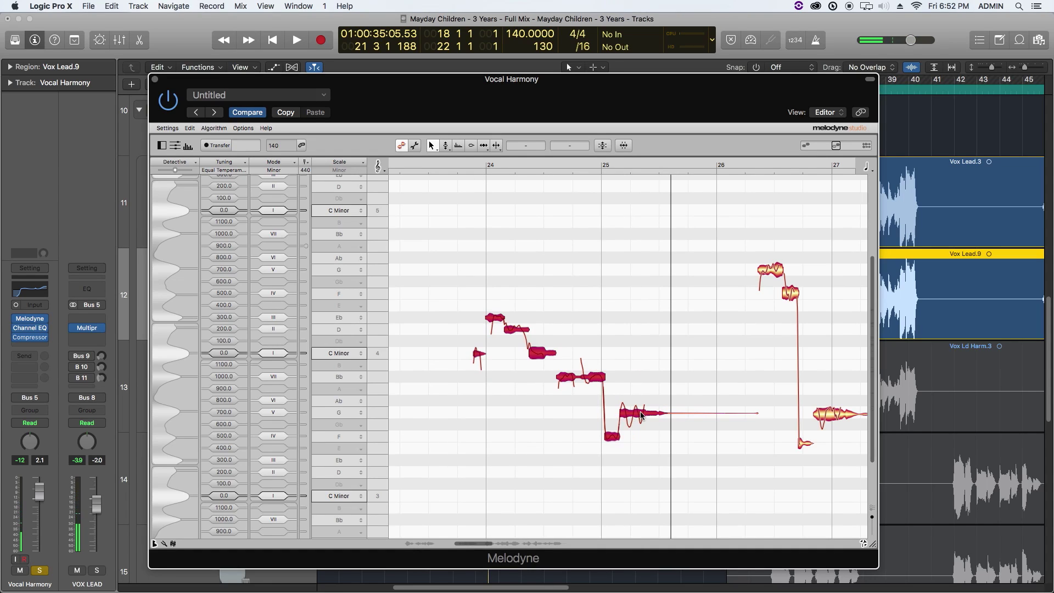
pyautogui.press('Up')
pyautogui.press('Up')
pyautogui.press('Up')
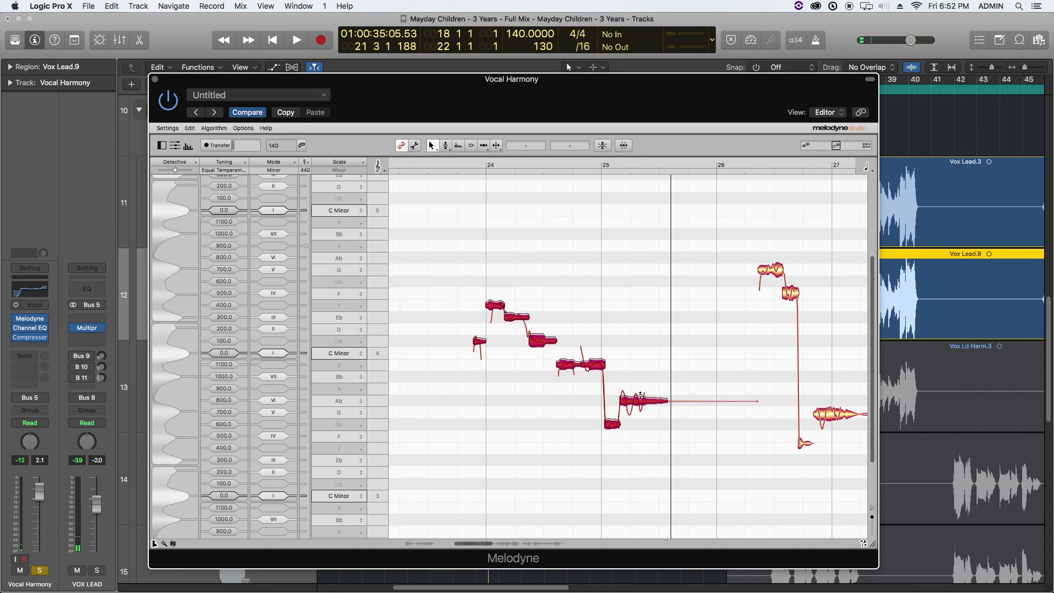
pyautogui.click(624, 293)
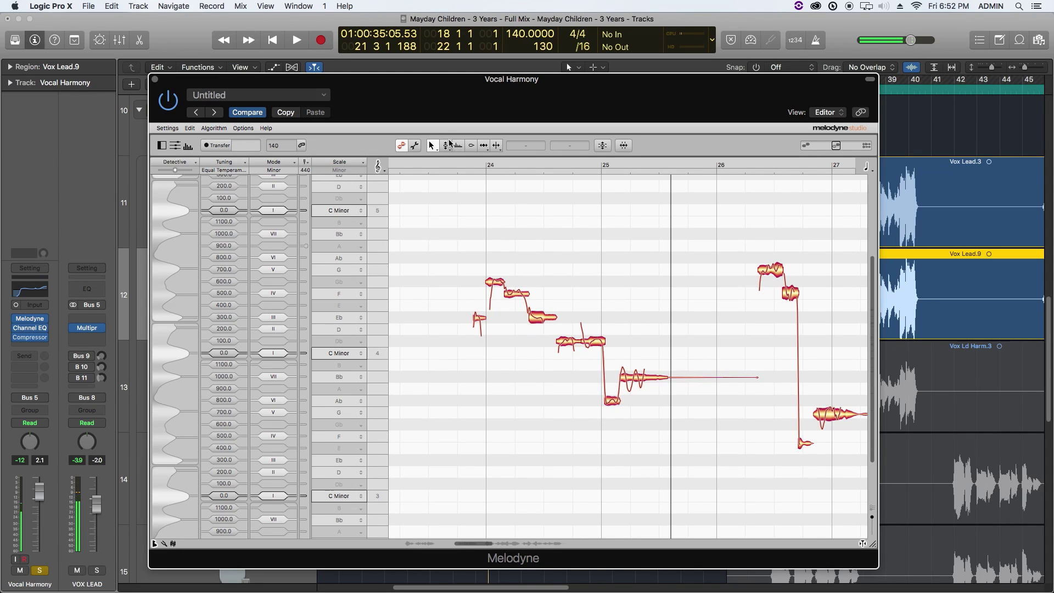
# - Raise the first note of bar 24 to G4 and the Db4 note at the end of that bar to D4
pyautogui.click(467, 166)
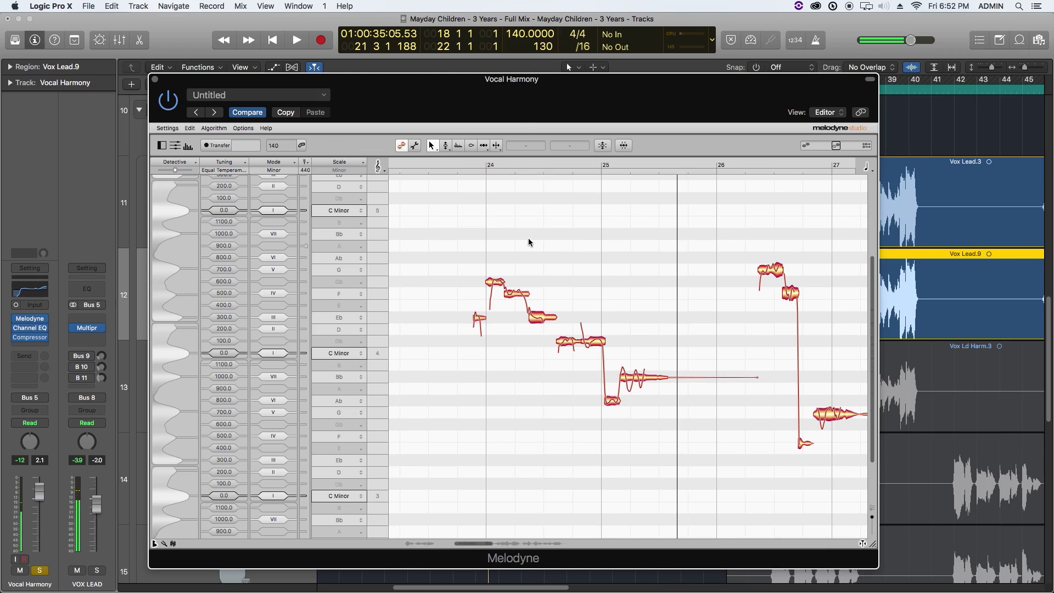
pyautogui.click(496, 285)
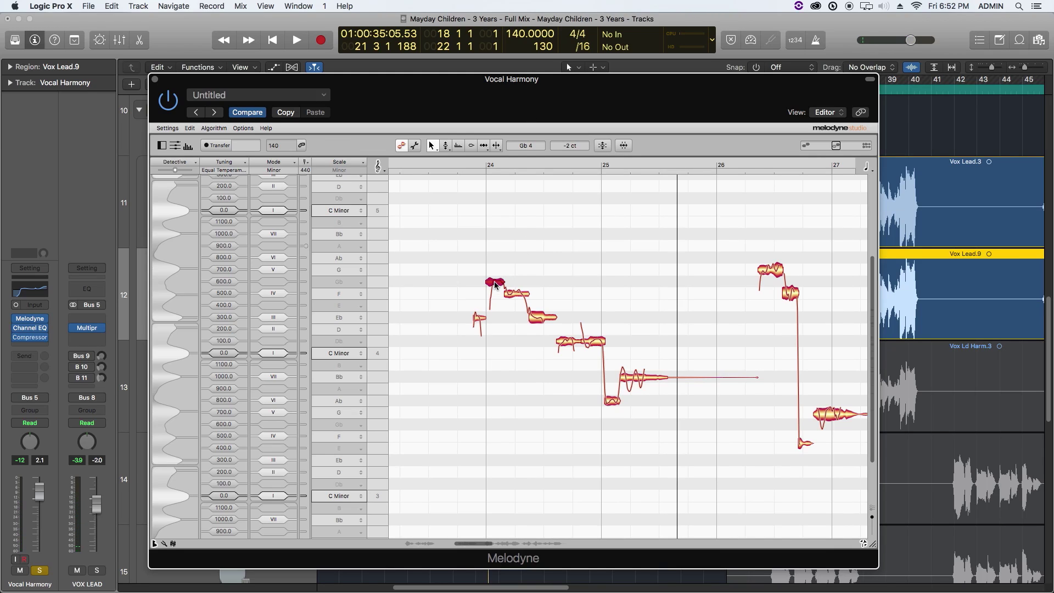
pyautogui.moveTo(490, 255); pyautogui.dragTo(649, 413)
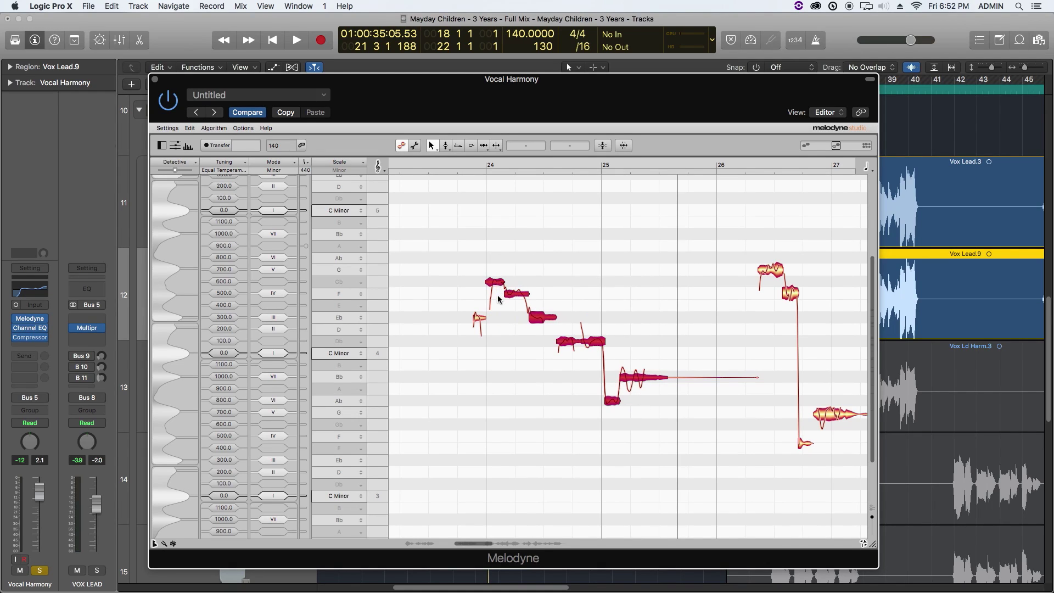
pyautogui.click(503, 262)
pyautogui.moveTo(496, 285); pyautogui.dragTo(496, 273)
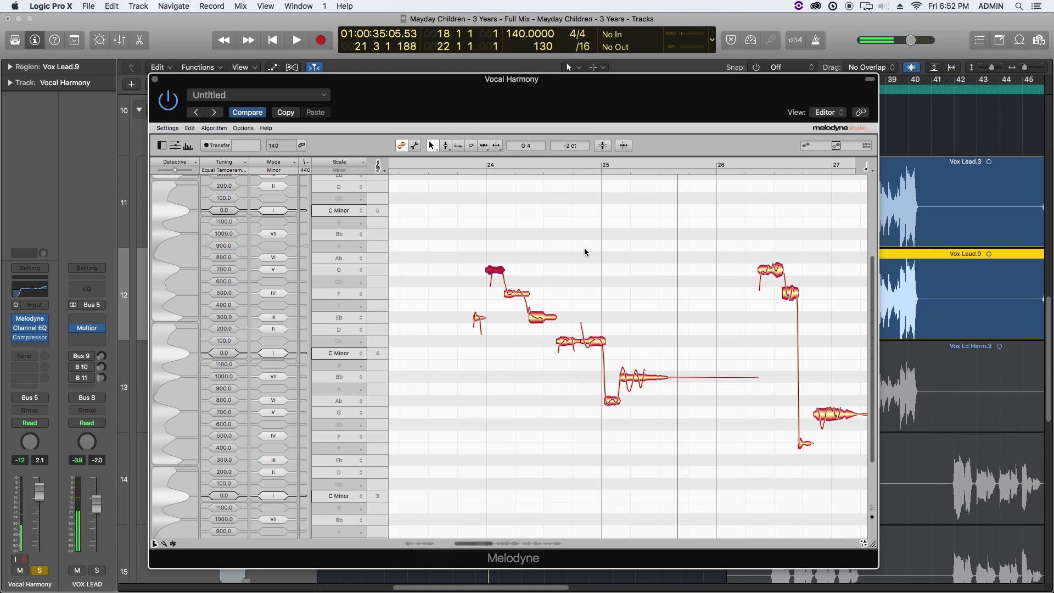
pyautogui.click(595, 342)
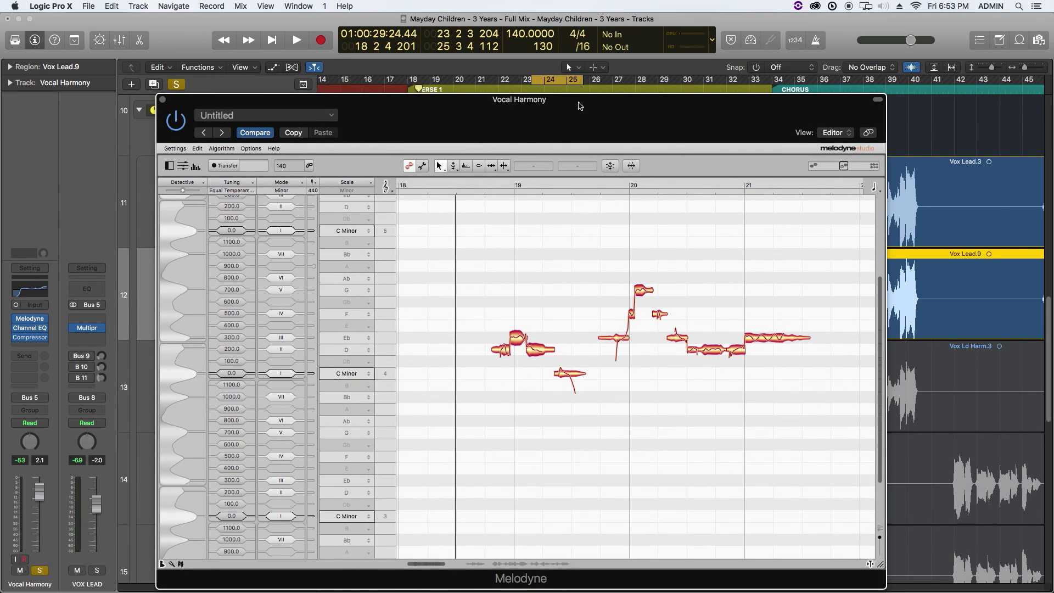
# - Raise the last two notes of the bar 24–25 phrase to Bb3 and C4, playing the phrase with the lead vocal before and after
pyautogui.press('space')
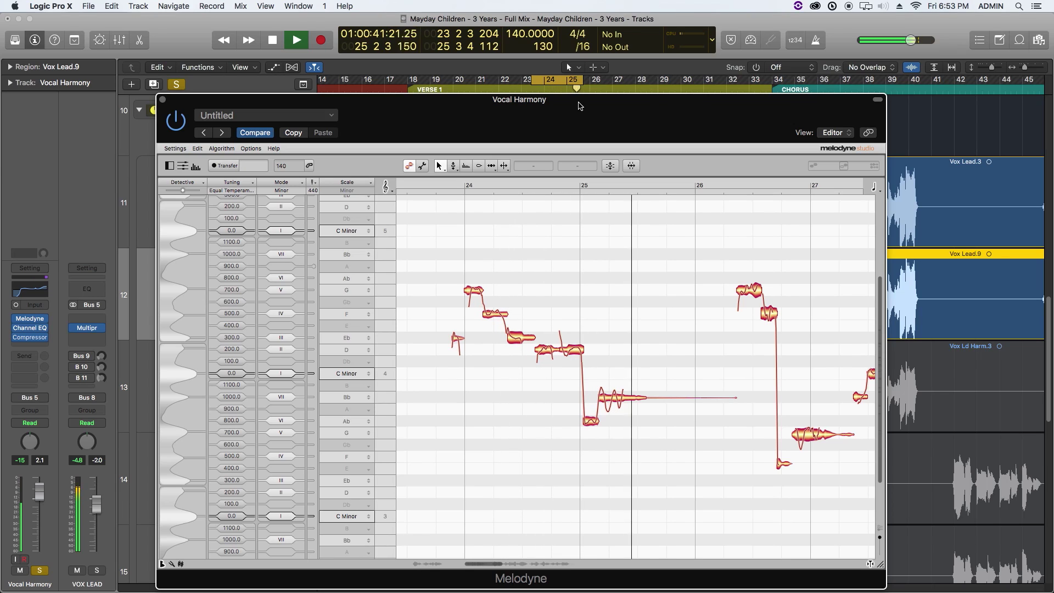
pyautogui.press('space')
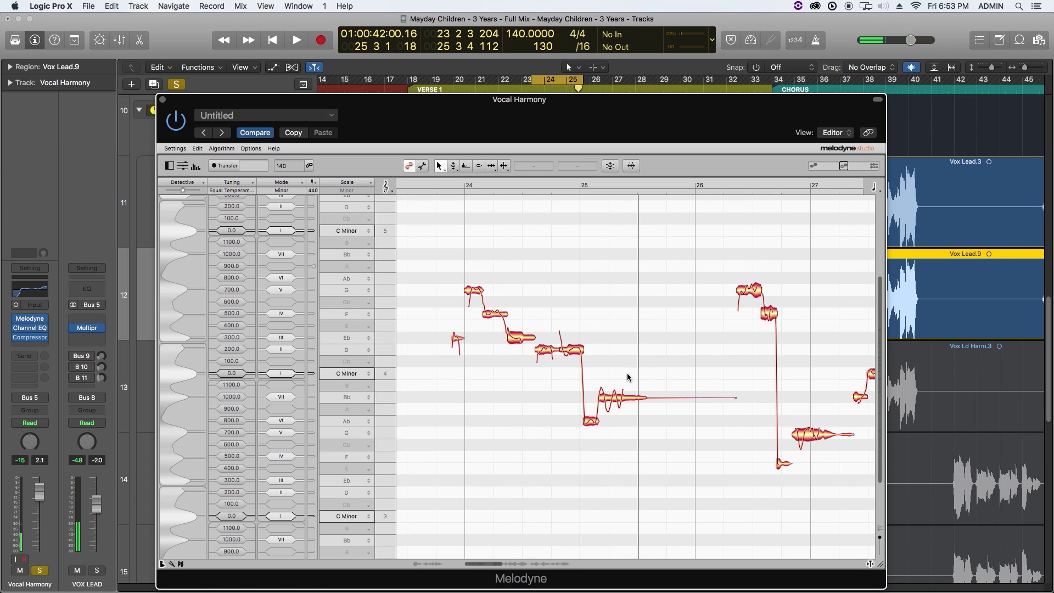
pyautogui.moveTo(627, 377); pyautogui.dragTo(588, 418)
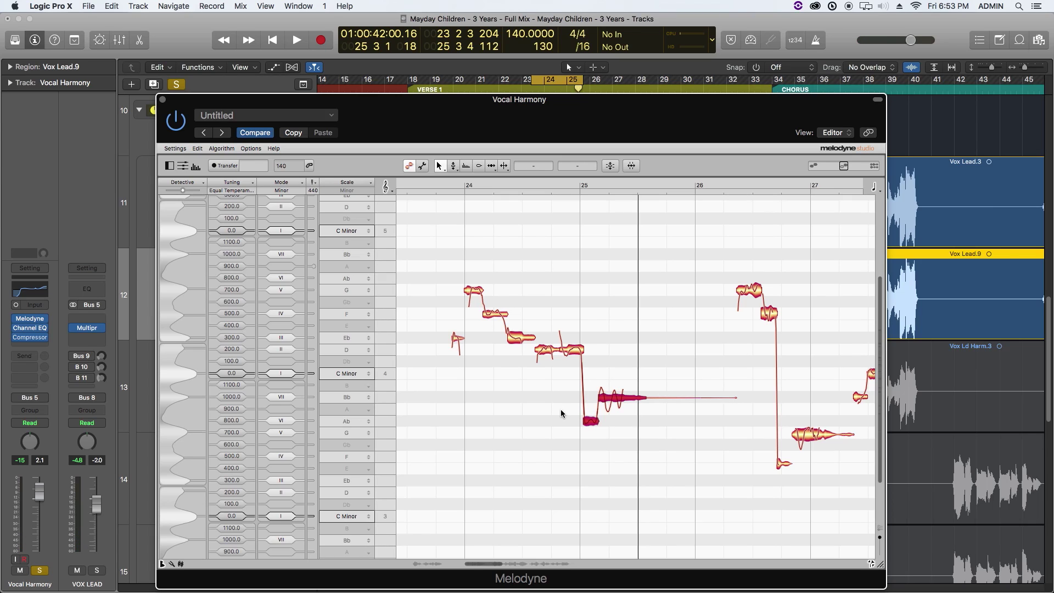
pyautogui.moveTo(591, 377); pyautogui.dragTo(627, 413)
pyautogui.moveTo(617, 405); pyautogui.dragTo(617, 381)
pyautogui.press('space')
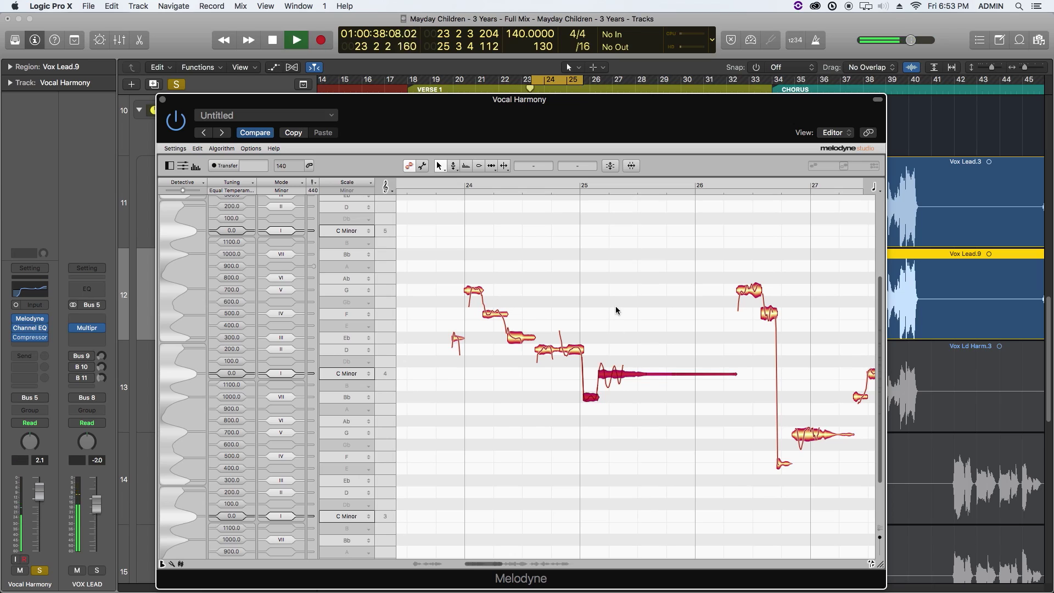
pyautogui.click(614, 305)
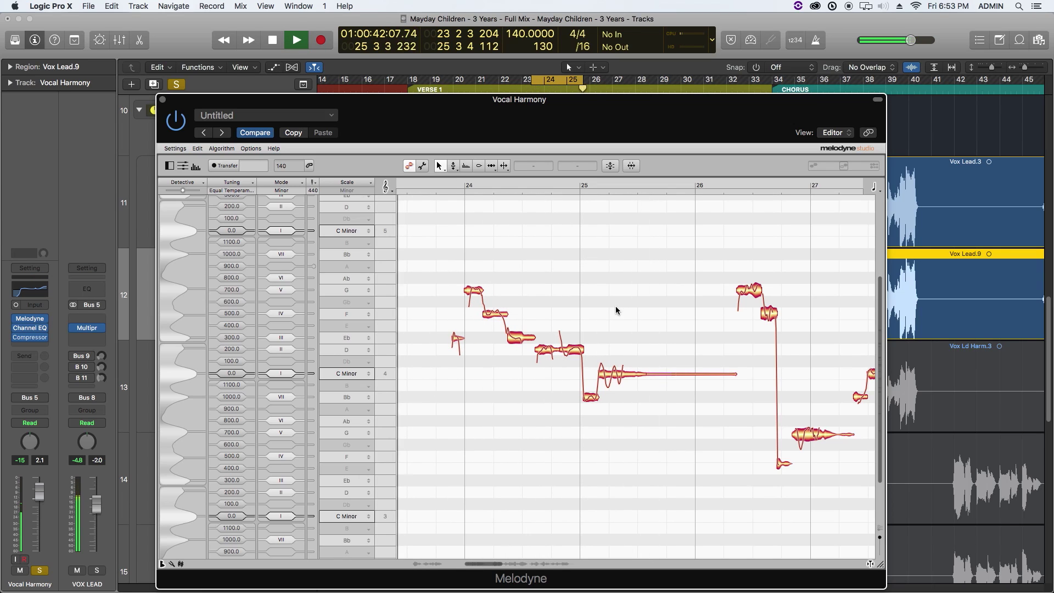
pyautogui.press('space')
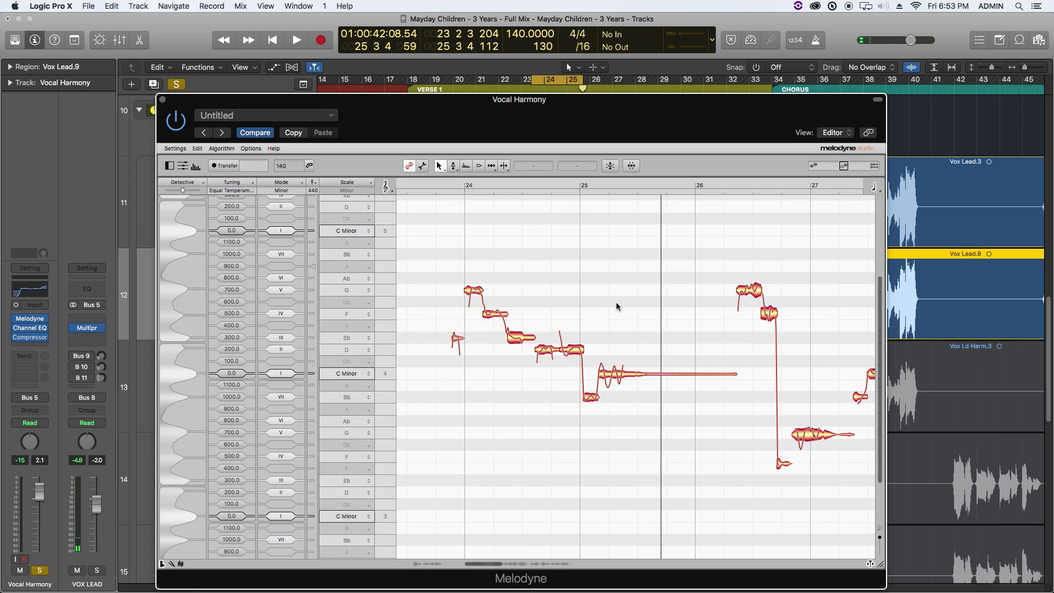
# - Reduce the pitch modulation of all notes from just before bar 24 through bar 25 to 50%
pyautogui.moveTo(422, 237); pyautogui.dragTo(639, 443)
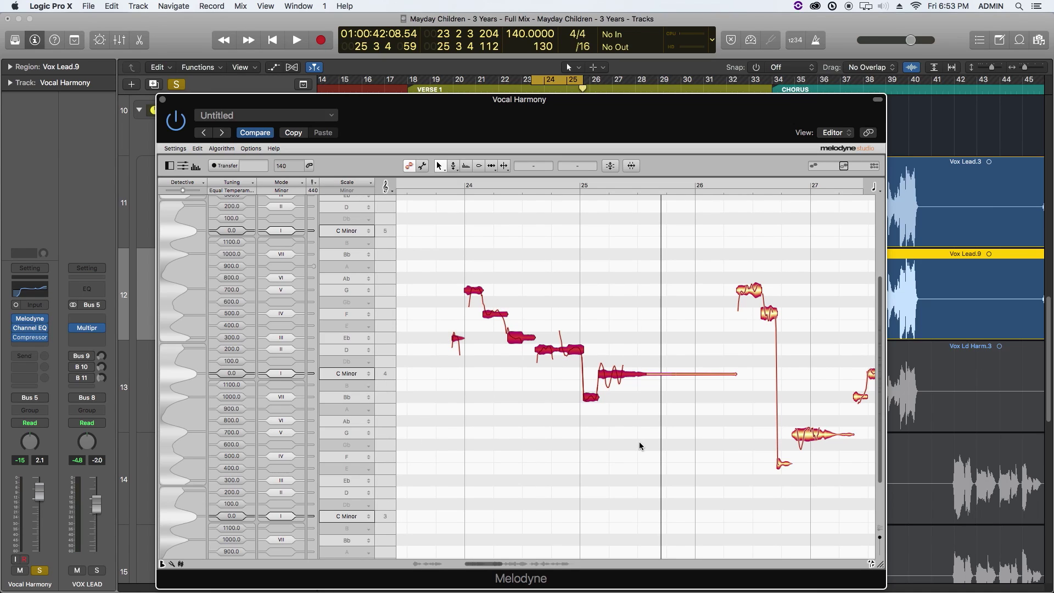
pyautogui.click(453, 166)
pyautogui.moveTo(608, 369); pyautogui.dragTo(613, 401)
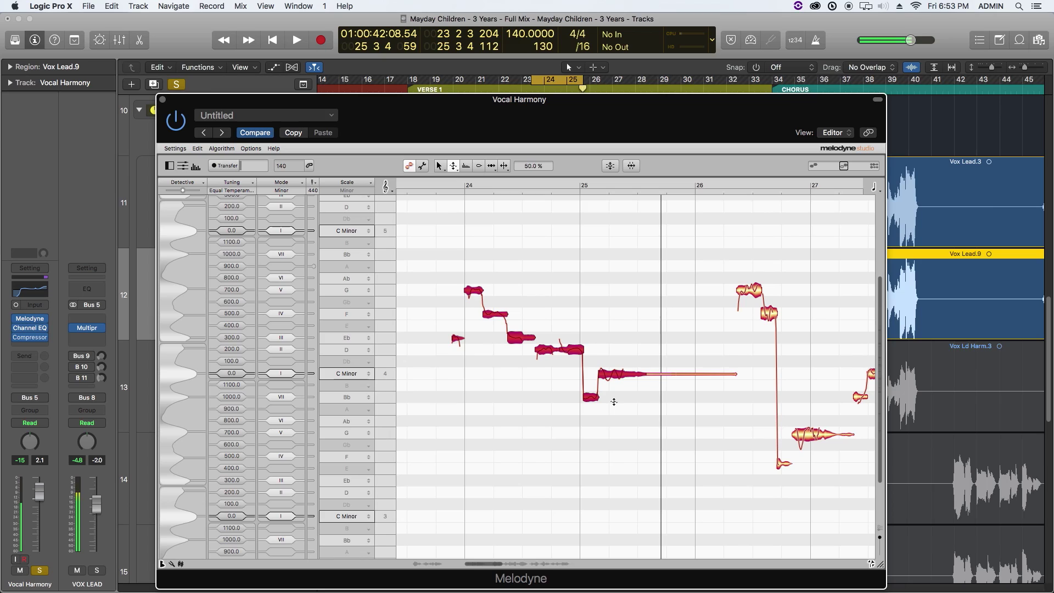
pyautogui.click(630, 458)
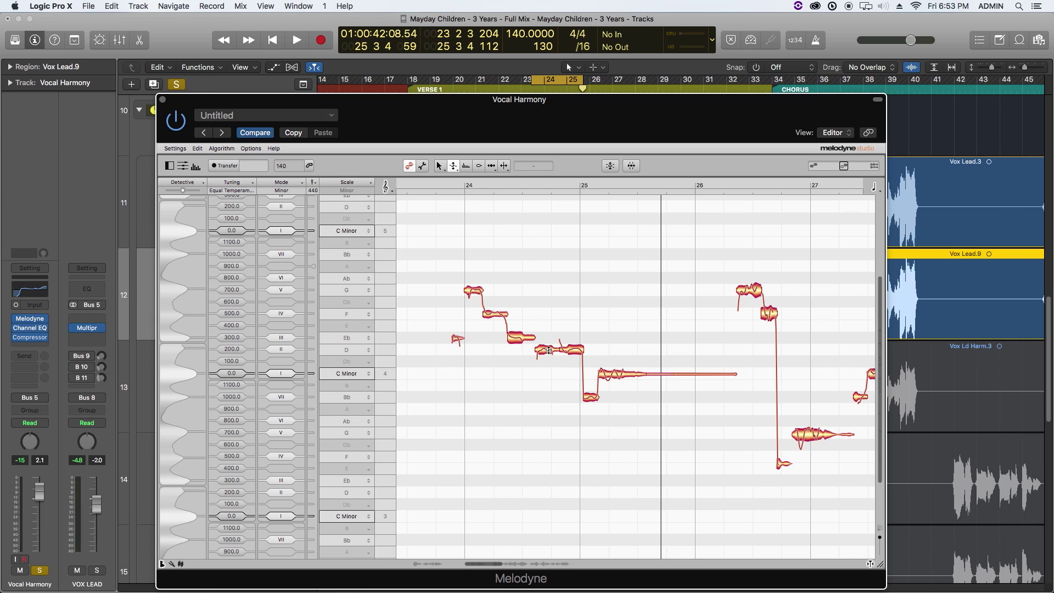
# - Set the cycle range to about bars 26 to 30 and play it with the lead vocal
pyautogui.moveTo(558, 113); pyautogui.dragTo(535, 436)
pyautogui.moveTo(553, 81); pyautogui.dragTo(680, 81)
pyautogui.press('space')
pyautogui.moveTo(637, 427); pyautogui.dragTo(606, 75)
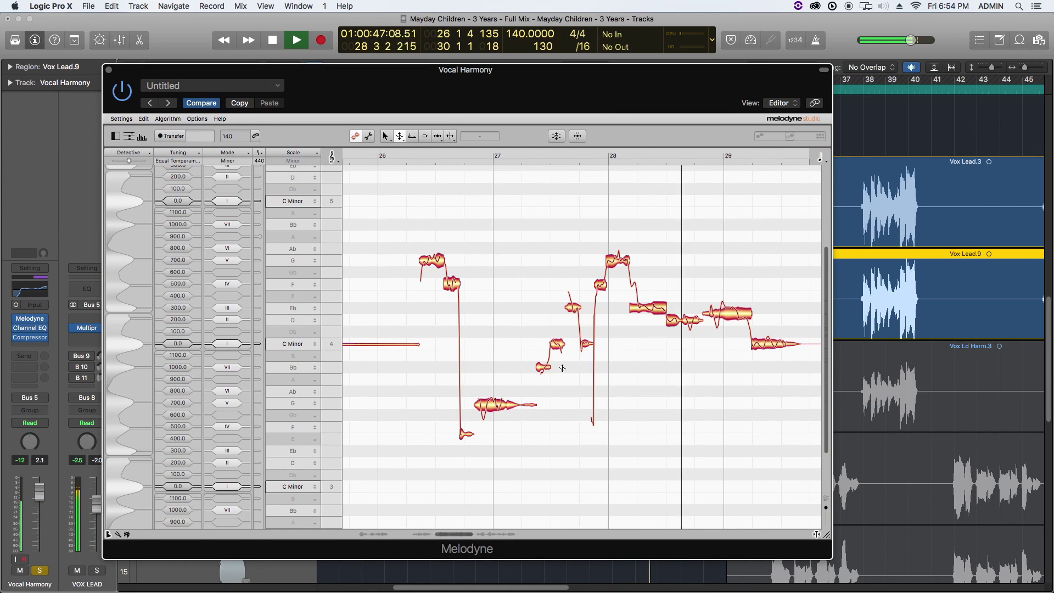
pyautogui.press('space')
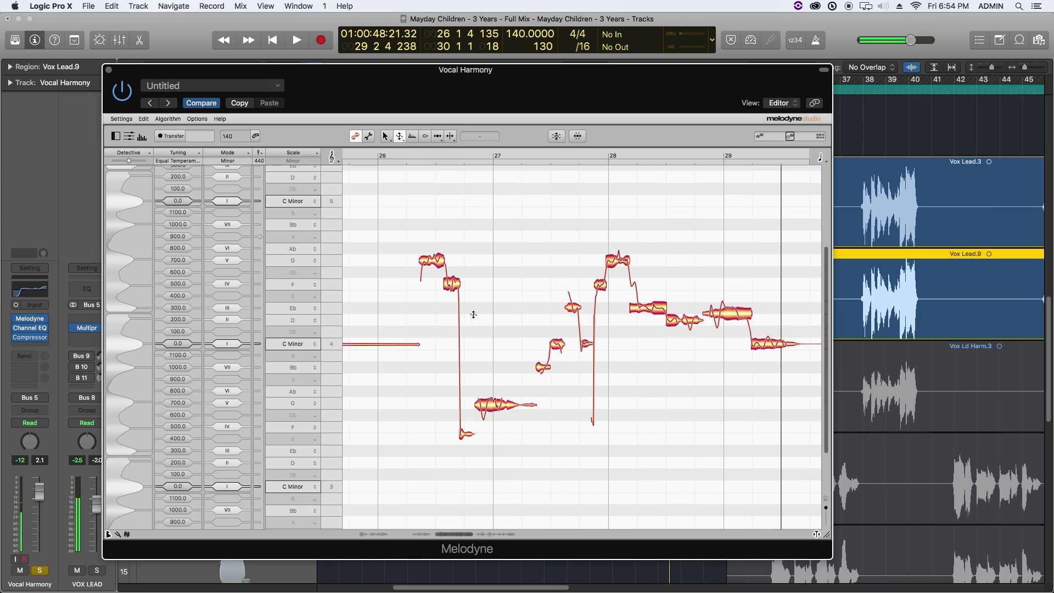
# - Delete the notes from bar 26 up to the F4 note just before bar 28, and play what remains
pyautogui.moveTo(432, 205); pyautogui.dragTo(517, 410)
pyautogui.click(521, 340)
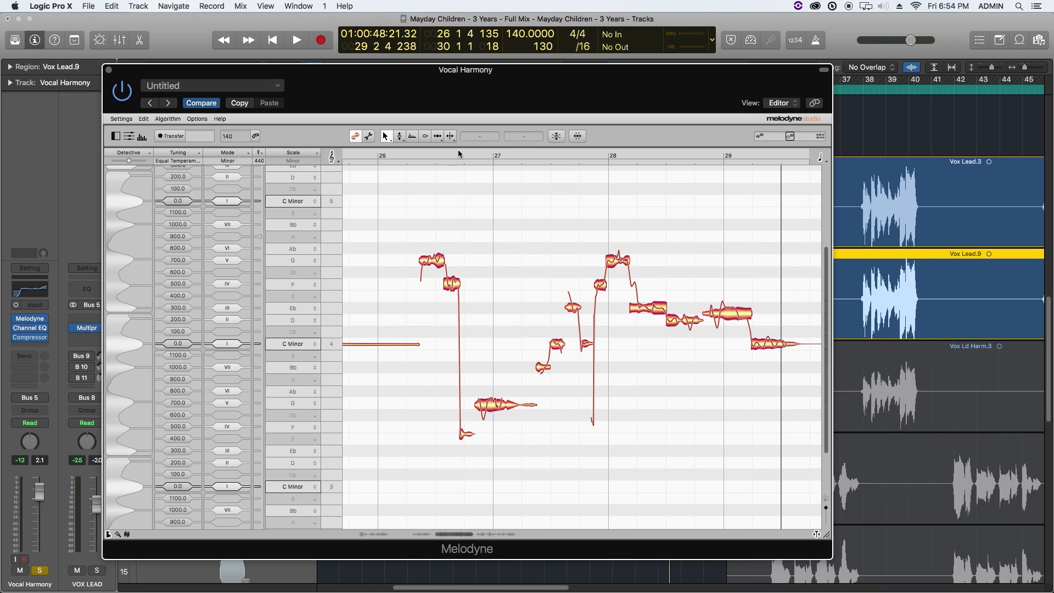
pyautogui.click(461, 153)
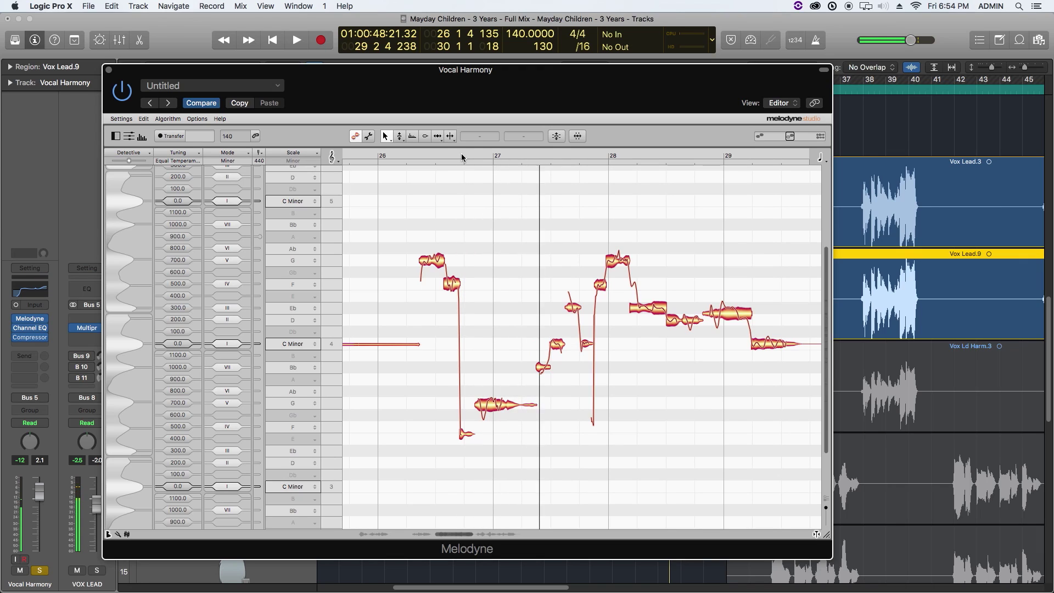
pyautogui.press('space')
pyautogui.moveTo(433, 212); pyautogui.dragTo(582, 462)
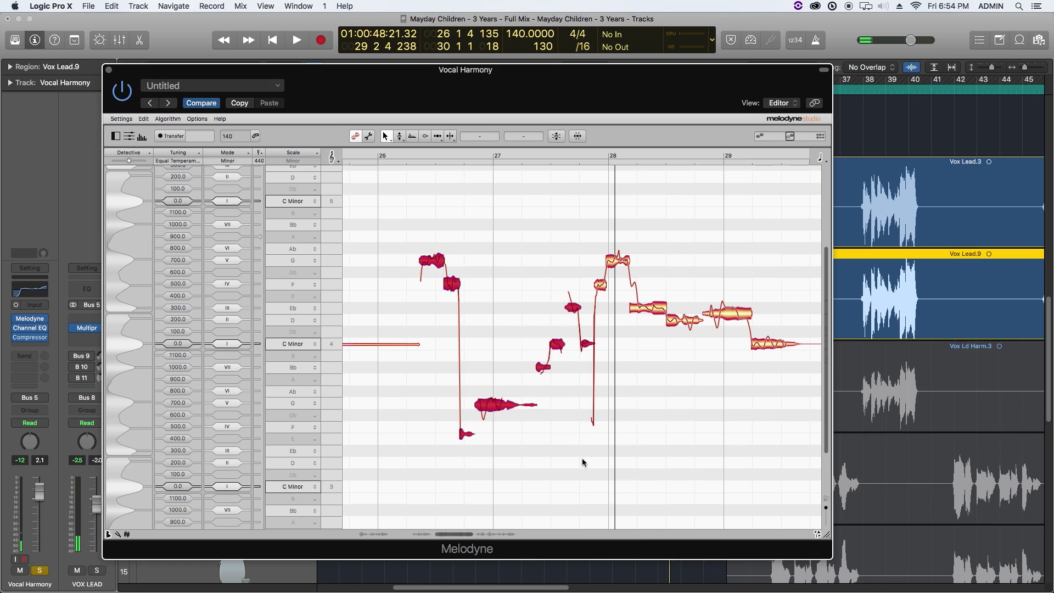
pyautogui.press('Delete')
pyautogui.click(585, 151)
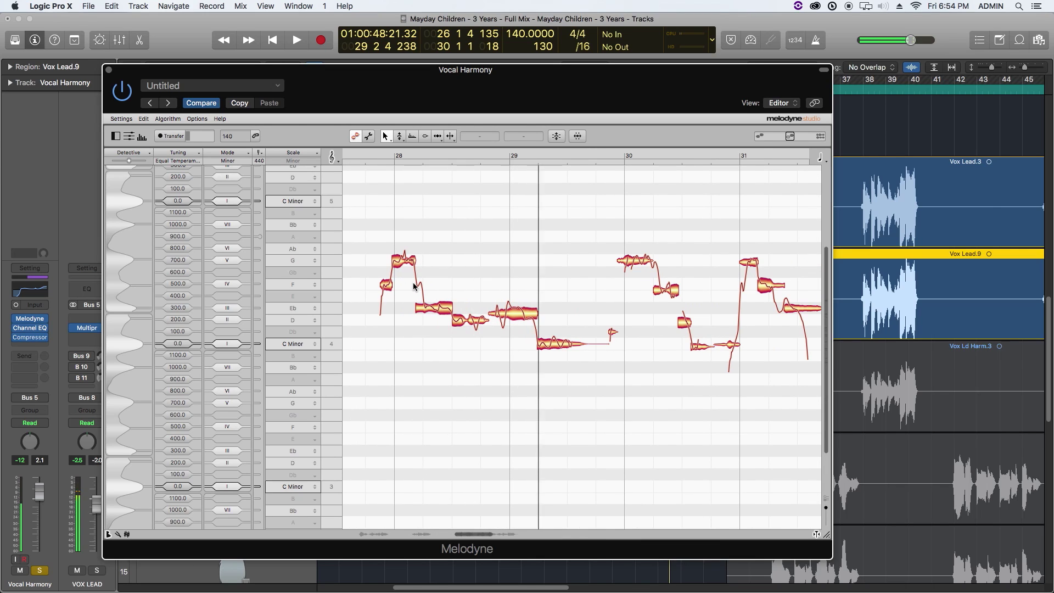
# - Split the notes after bar 28 and around bar 29, moving the pieces to F4, D4, Eb4 and D4 to follow the sung melody
pyautogui.click(505, 301)
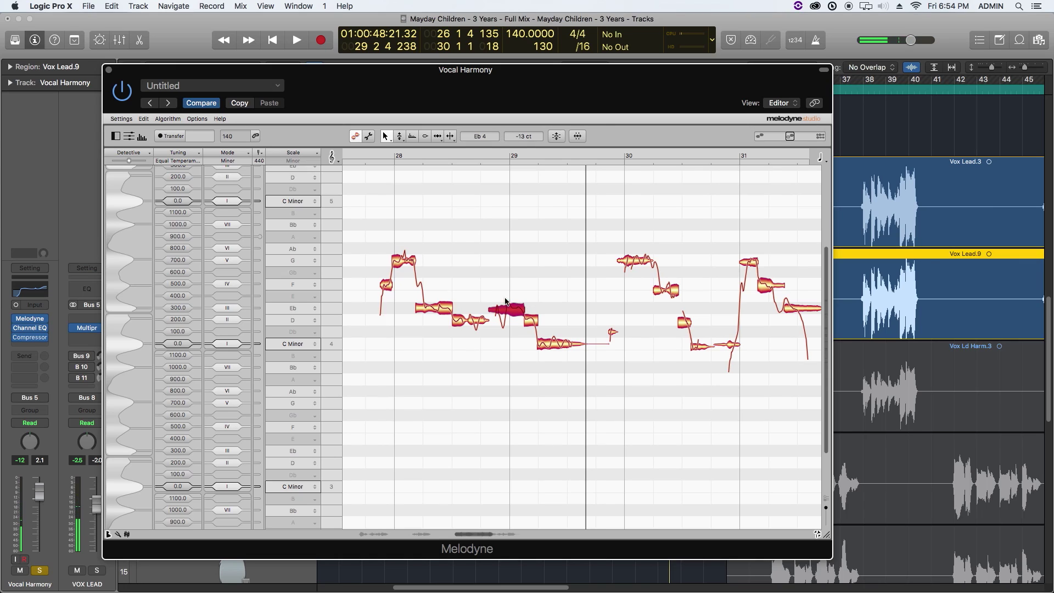
pyautogui.doubleClick(426, 303)
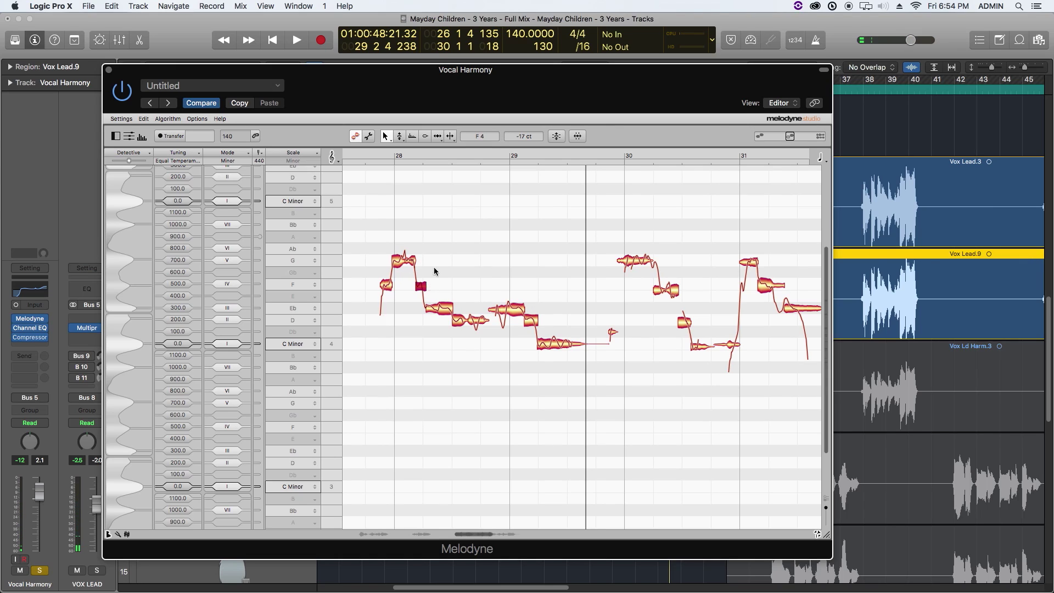
pyautogui.click(381, 156)
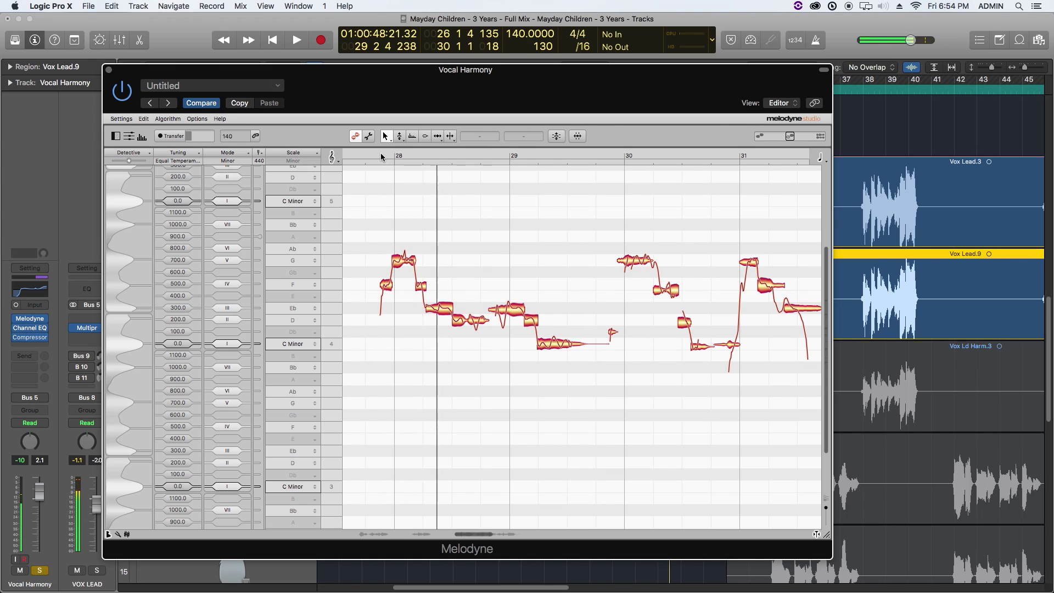
pyautogui.doubleClick(507, 304)
# - Raise the phrase from just before bar 28 through bar 29 by three semitones, and move its two Gb4 notes to G4
pyautogui.moveTo(379, 222); pyautogui.dragTo(561, 372)
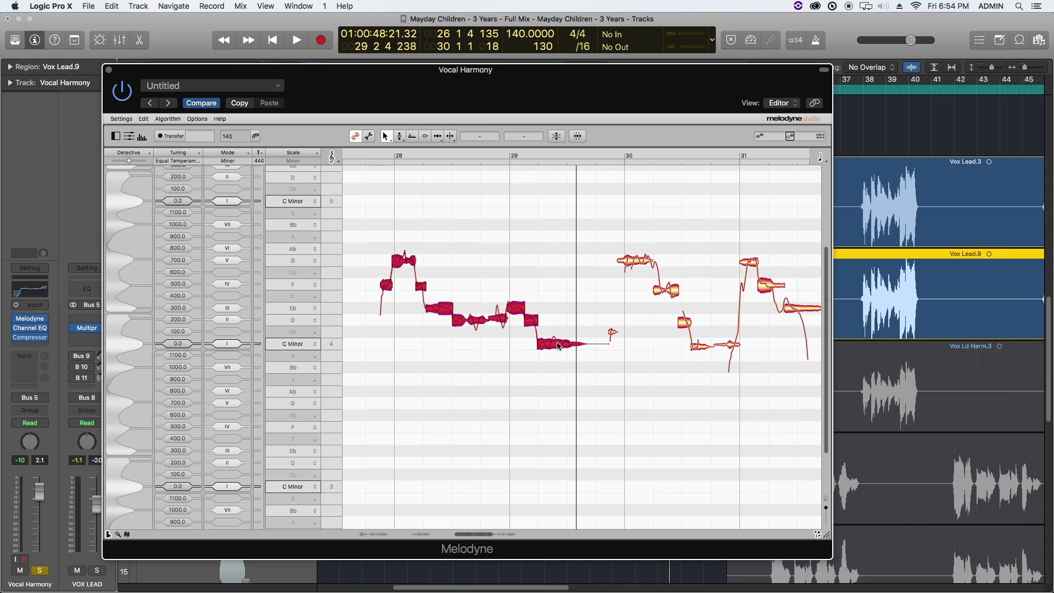
pyautogui.moveTo(557, 344); pyautogui.dragTo(557, 310)
pyautogui.click(488, 312)
pyautogui.moveTo(426, 270); pyautogui.dragTo(518, 266)
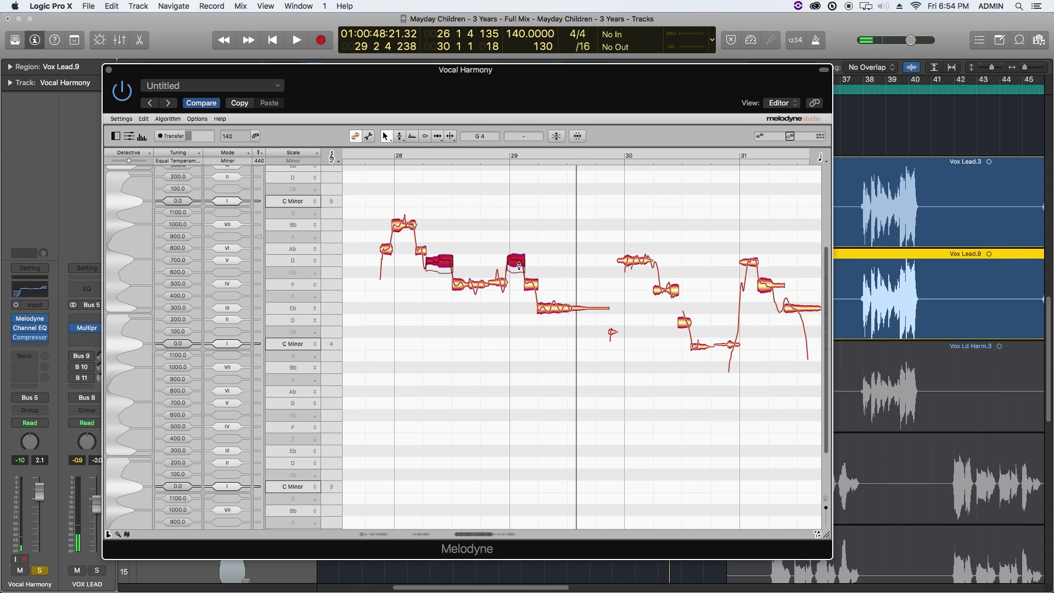
pyautogui.click(459, 207)
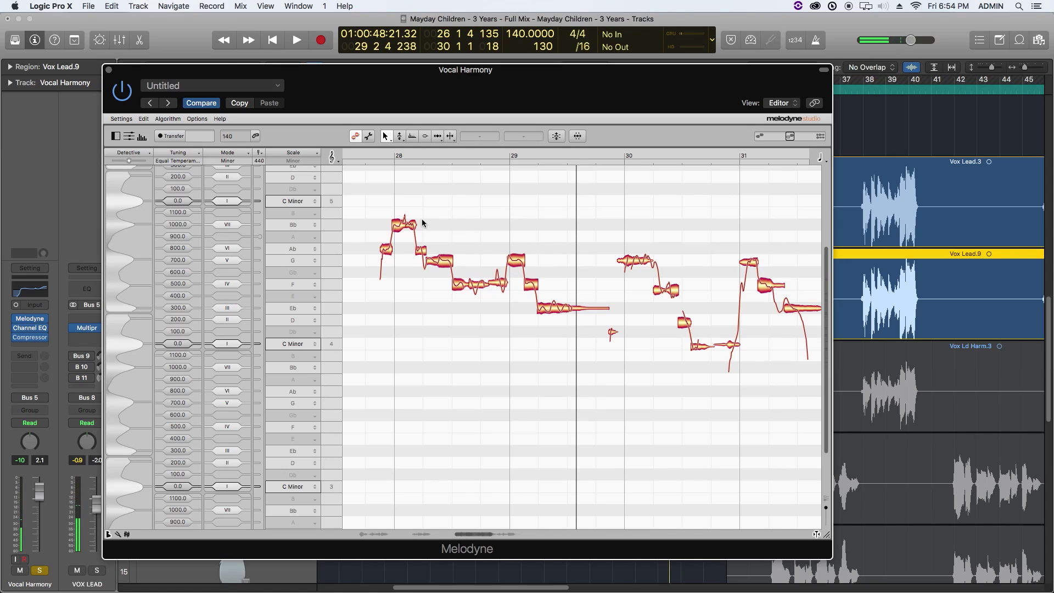
# - Center the pitch of all notes in the bar 28–29 phrase with the Correct Pitch macro and reduce their pitch modulation
pyautogui.moveTo(371, 176); pyautogui.dragTo(572, 322)
pyautogui.click(556, 133)
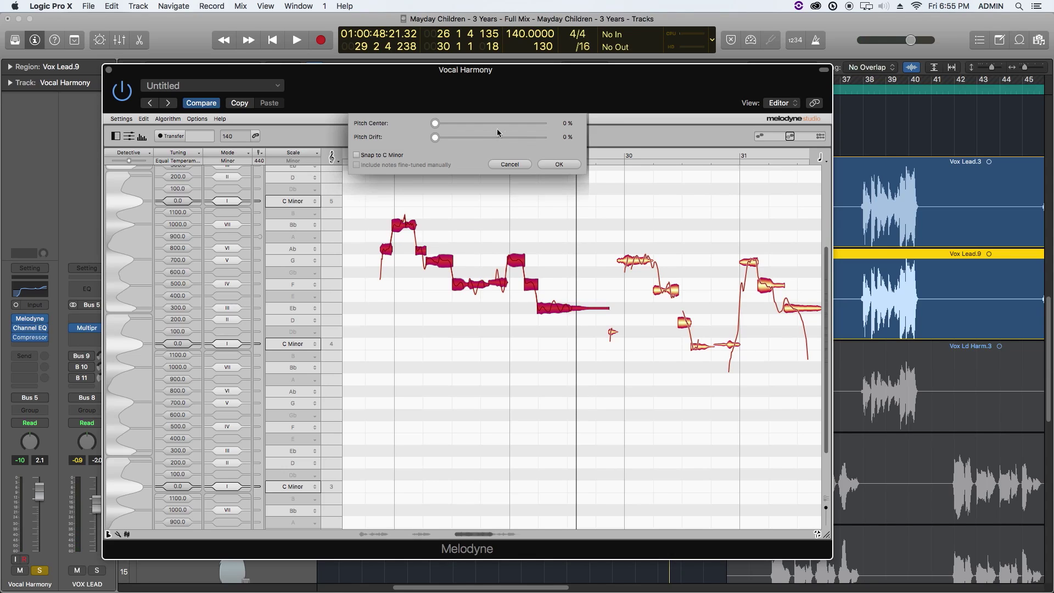
pyautogui.click(565, 165)
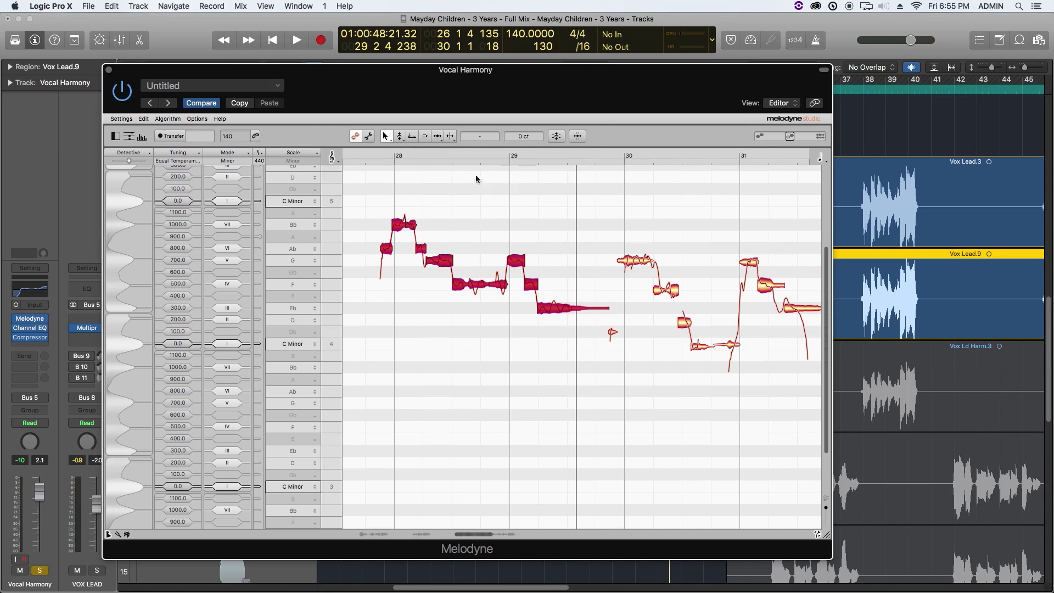
pyautogui.click(400, 136)
pyautogui.click(439, 256)
pyautogui.click(460, 259)
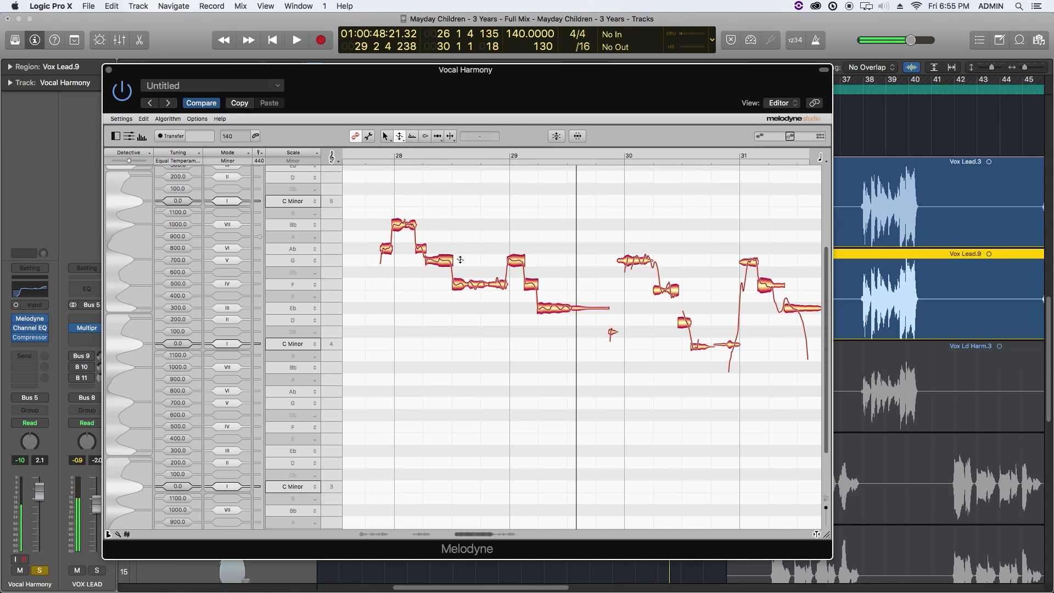
# - Play the edited bar 28–29 phrase alone and against the lead vocal
pyautogui.click(378, 151)
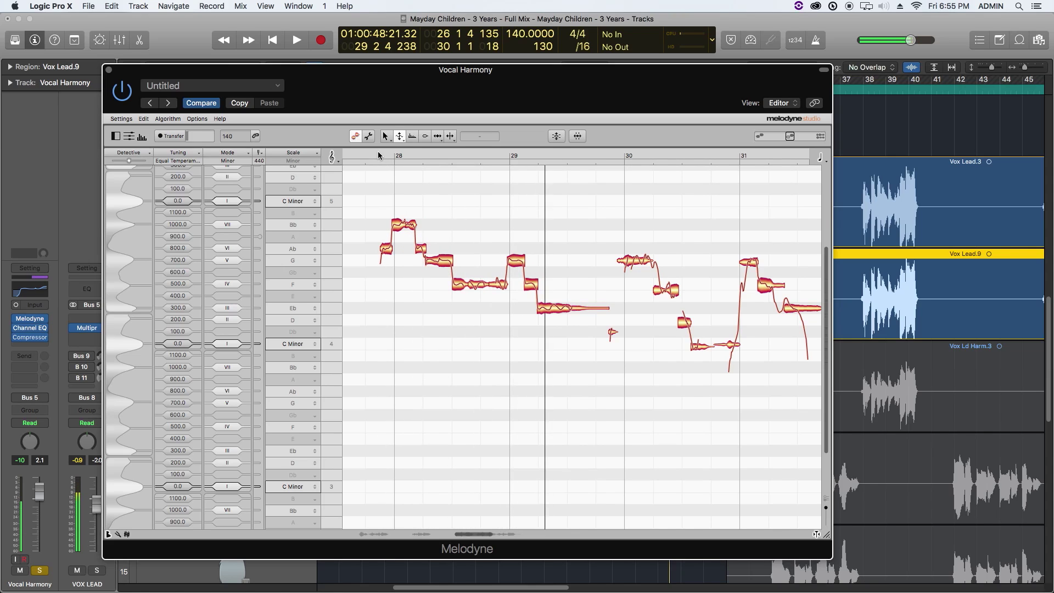
pyautogui.moveTo(429, 93)
pyautogui.mouseDown()
pyautogui.moveTo(436, 254)
pyautogui.moveTo(432, 109)
pyautogui.mouseUp()
pyautogui.press('space')
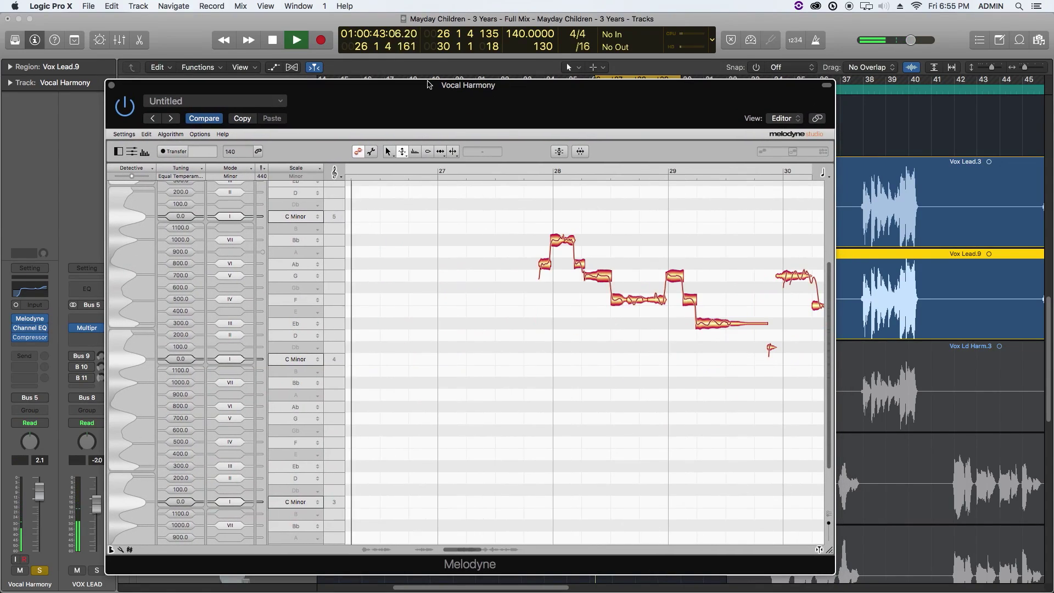
pyautogui.moveTo(576, 91); pyautogui.dragTo(561, 84)
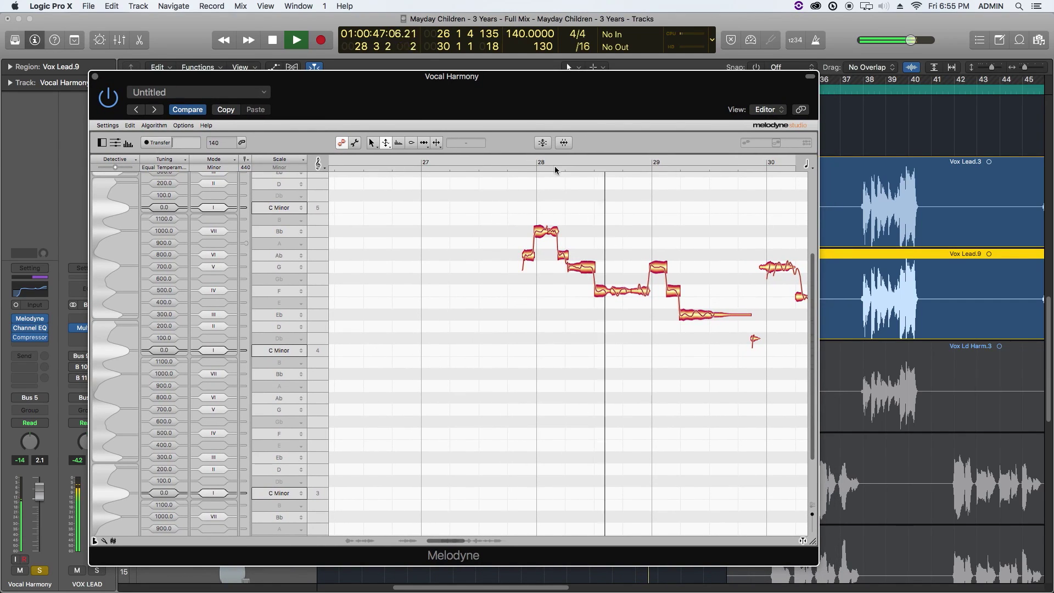
pyautogui.press('space')
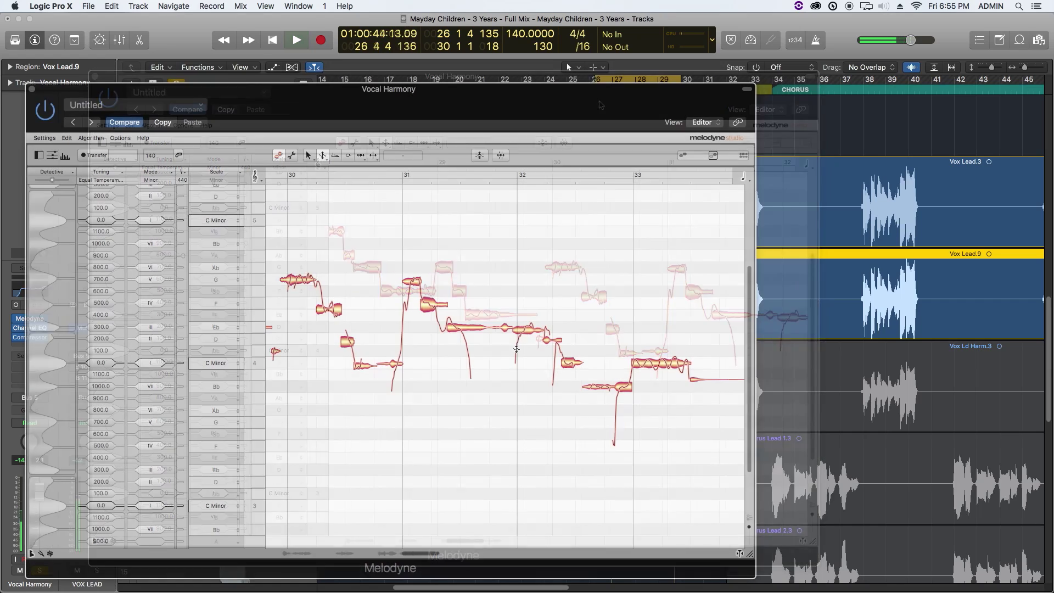
# - Switch to the Main Tool and play the next phrase from just before bar 30
pyautogui.click(308, 155)
pyautogui.click(272, 174)
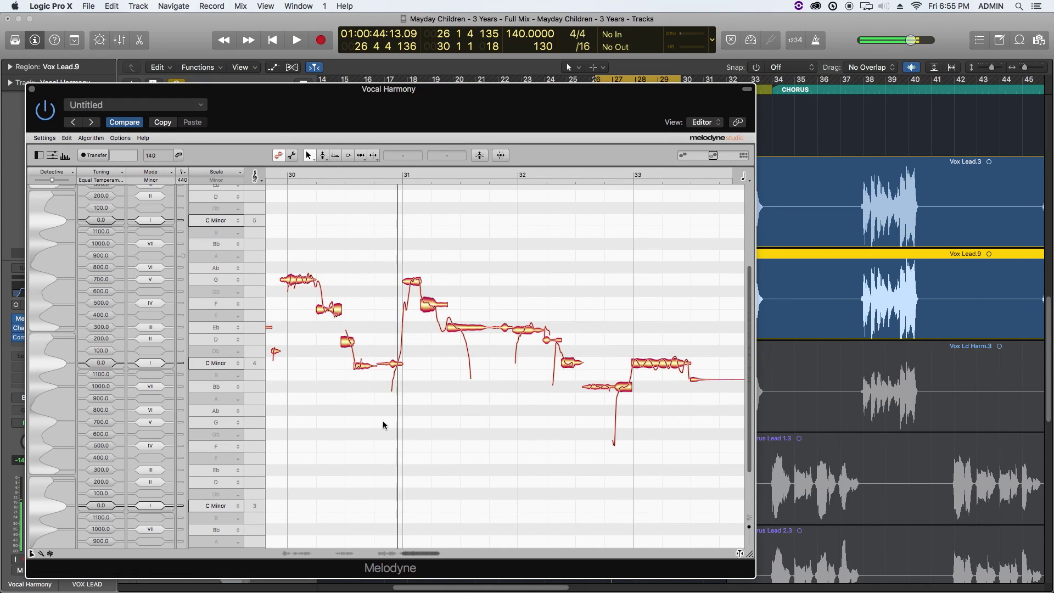
pyautogui.moveTo(430, 96); pyautogui.dragTo(459, 73)
pyautogui.hscroll(-3, 463, 388)
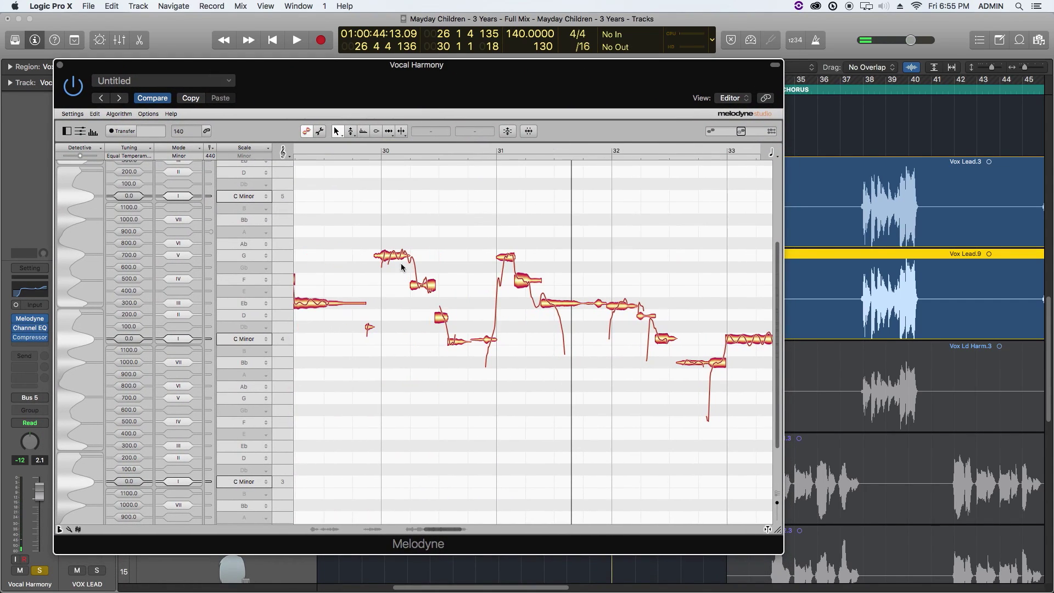
# - Delete the four descending notes in bar 30 and the small stray note just before that bar
pyautogui.moveTo(374, 234); pyautogui.dragTo(459, 369)
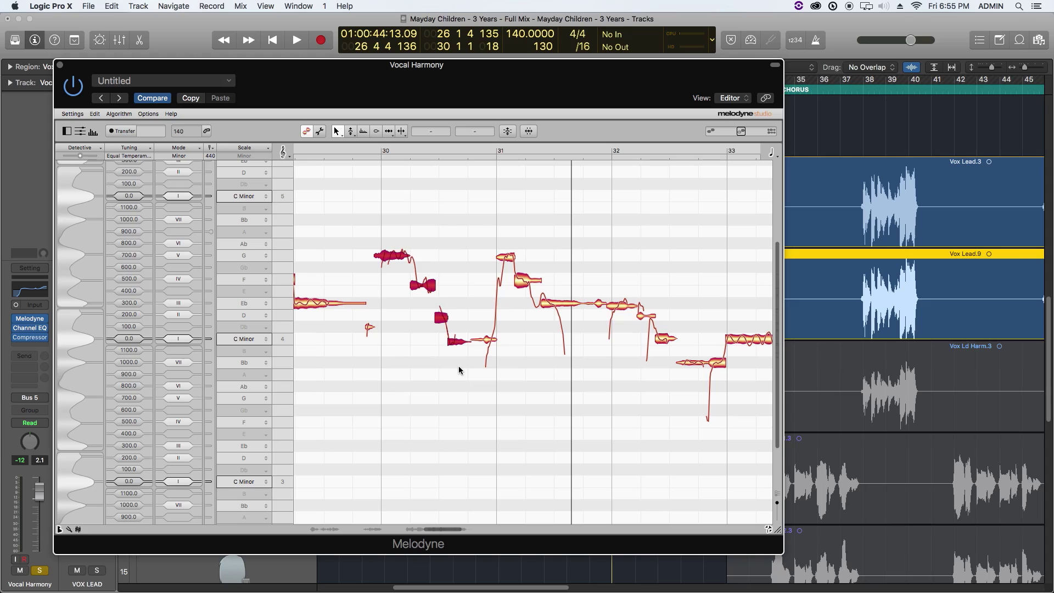
pyautogui.press('Delete')
pyautogui.click(369, 328)
pyautogui.press('Delete')
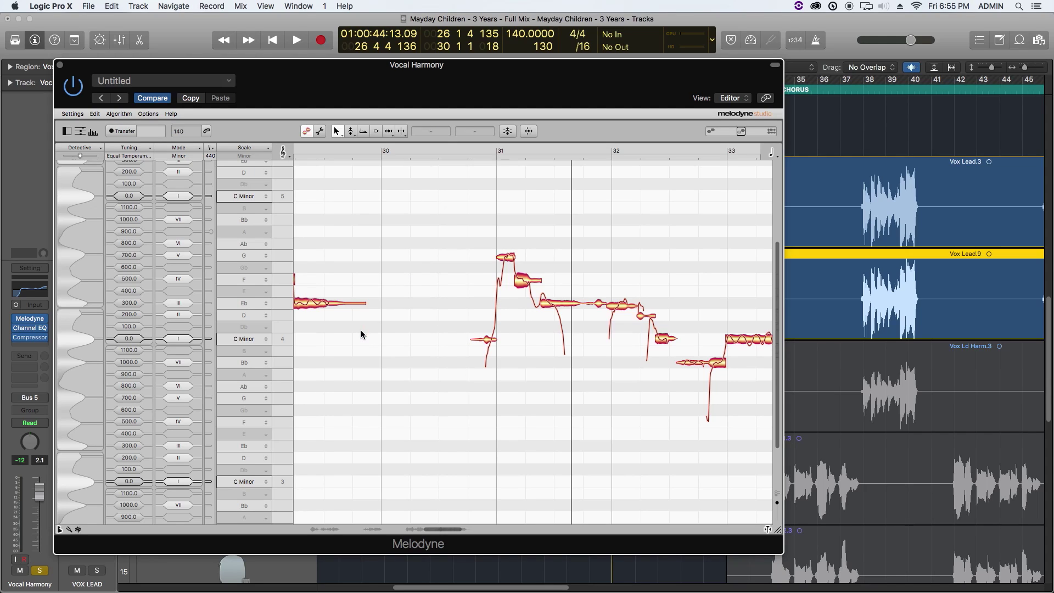
# - Split the G4 note at the start of bar 31 in two and delete the small C4 note just before the bar
pyautogui.click(468, 147)
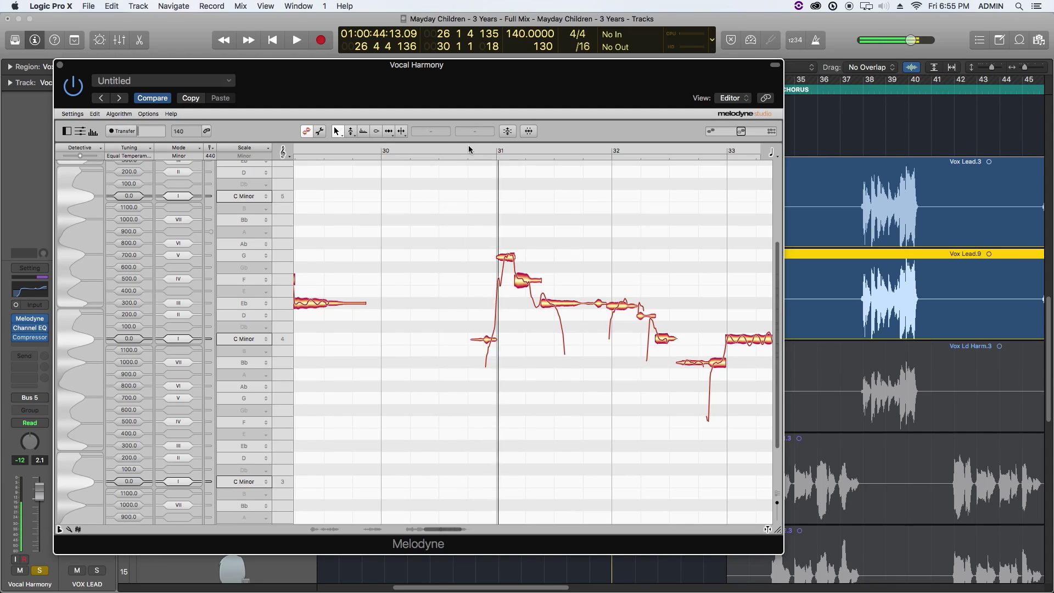
pyautogui.click(505, 254)
pyautogui.click(481, 192)
pyautogui.click(480, 148)
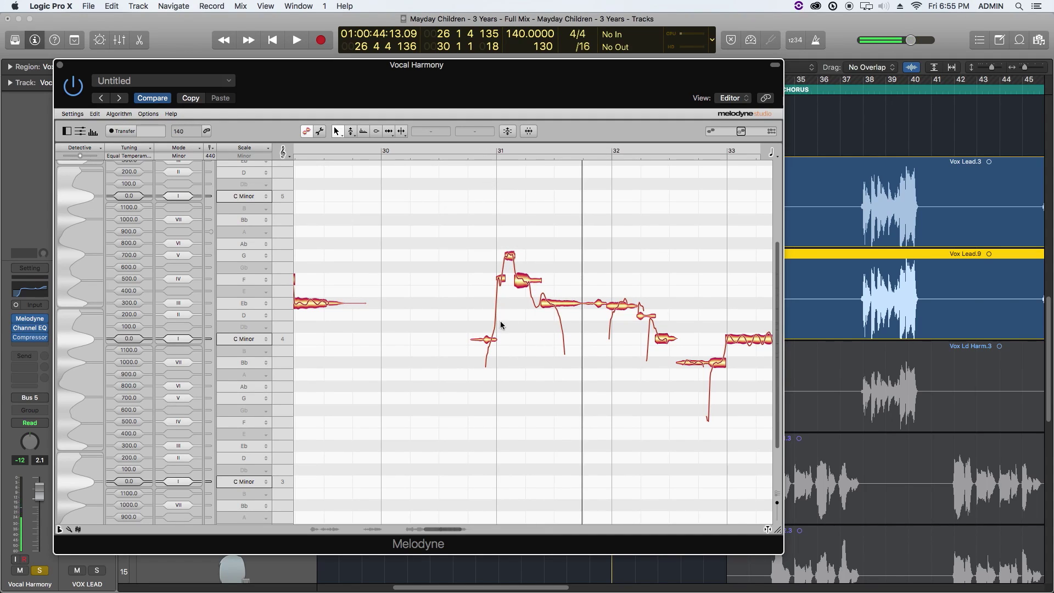
pyautogui.moveTo(473, 331); pyautogui.dragTo(483, 357)
pyautogui.hscroll(3, 491, 364)
pyautogui.click(454, 150)
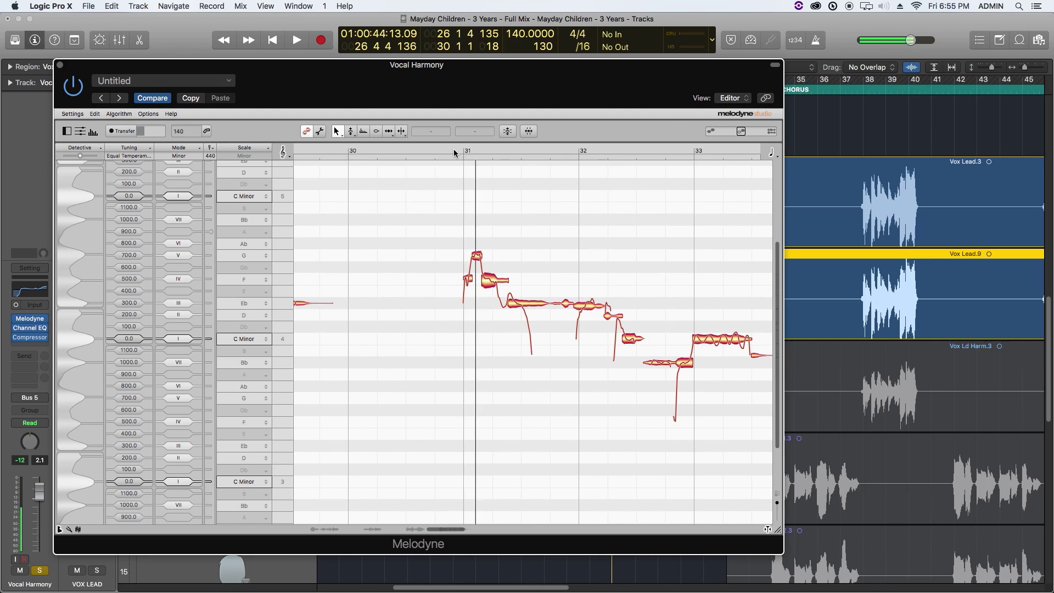
# - Lower the bar 31 phrase by three semitones and move its highest note one semitone further down to Eb4
pyautogui.moveTo(450, 227); pyautogui.dragTo(512, 317)
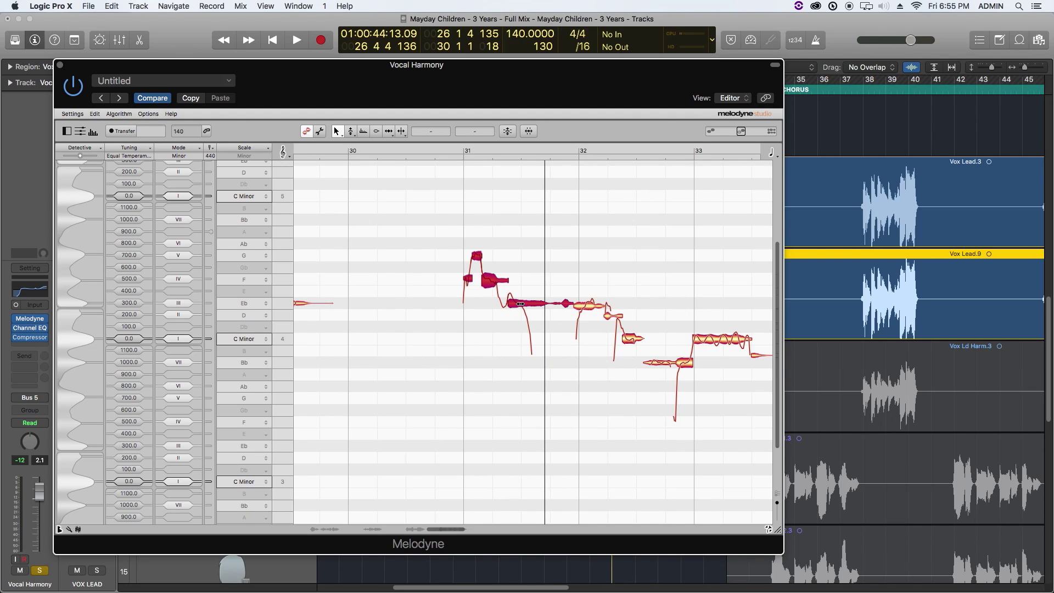
pyautogui.press('Down')
pyautogui.press('Down')
pyautogui.press('Down')
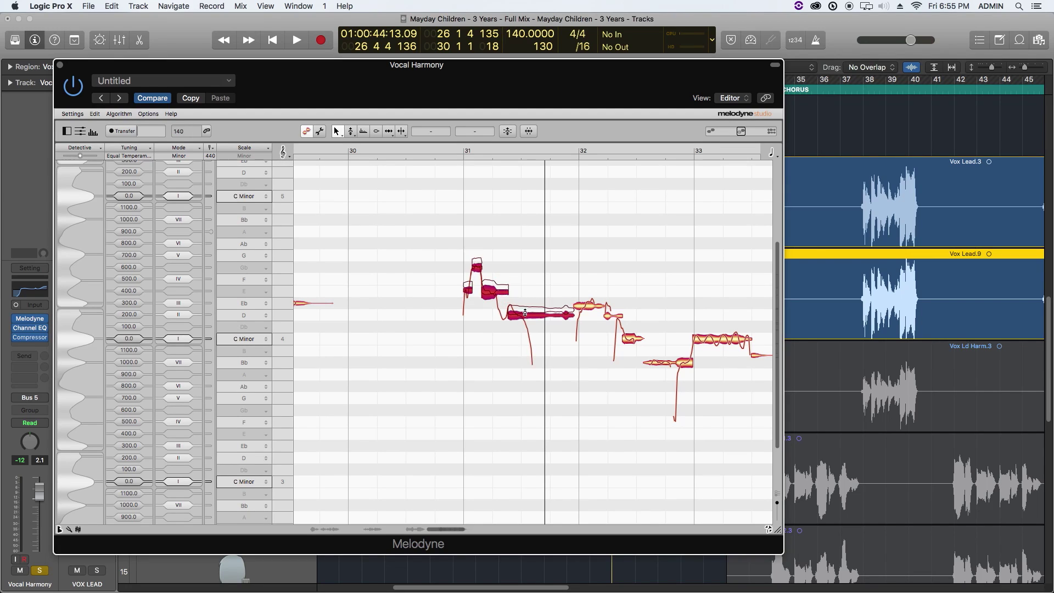
pyautogui.click(521, 280)
pyautogui.click(482, 292)
# - Center the pitch of the bar 31 notes at 100 % with the Correct Pitch macro and reduce their pitch modulation
pyautogui.moveTo(451, 271); pyautogui.dragTo(574, 359)
pyautogui.click(507, 132)
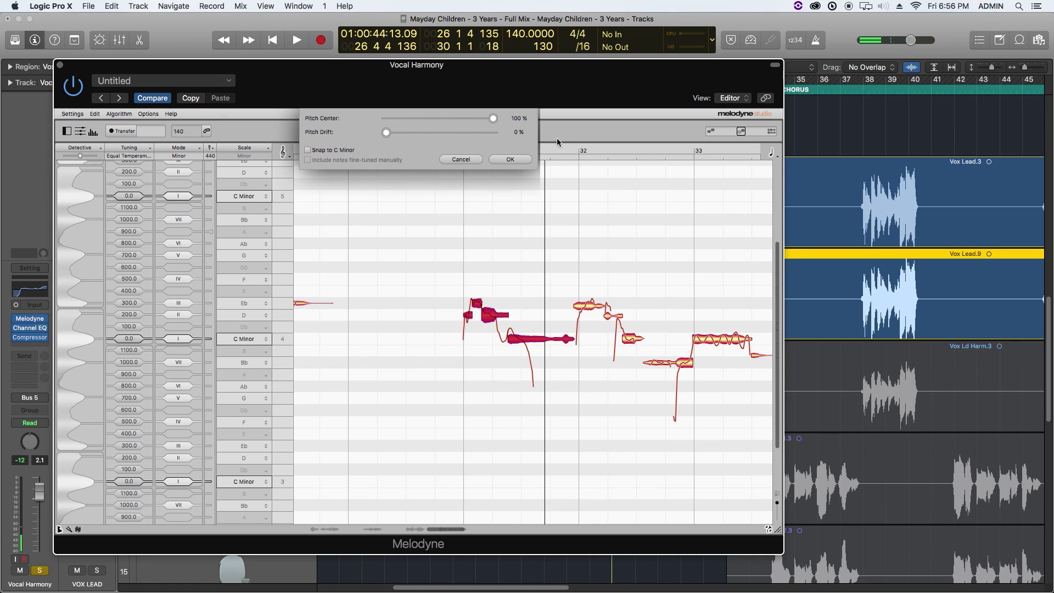
pyautogui.click(452, 158)
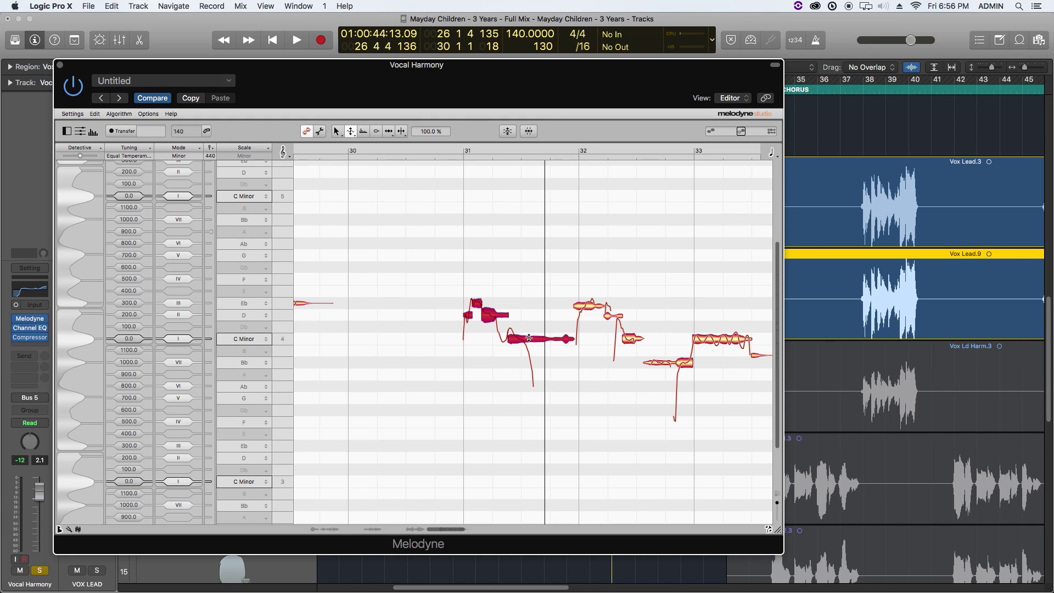
pyautogui.click(515, 353)
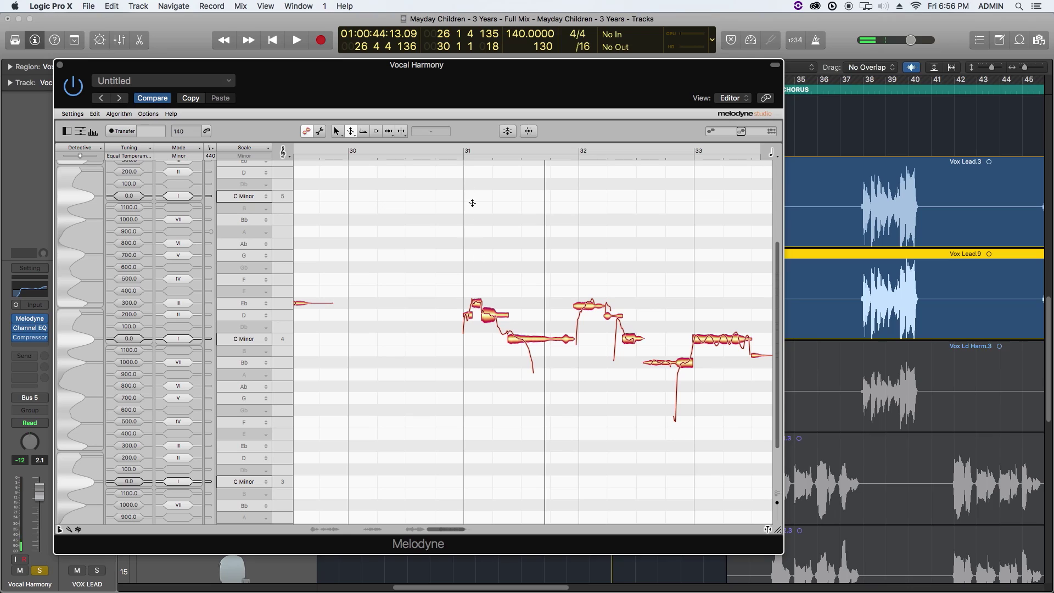
# - Play the bar 31 phrase, split the tail off its longer D4 note, and merge that tail with the following note at C4
pyautogui.click(463, 149)
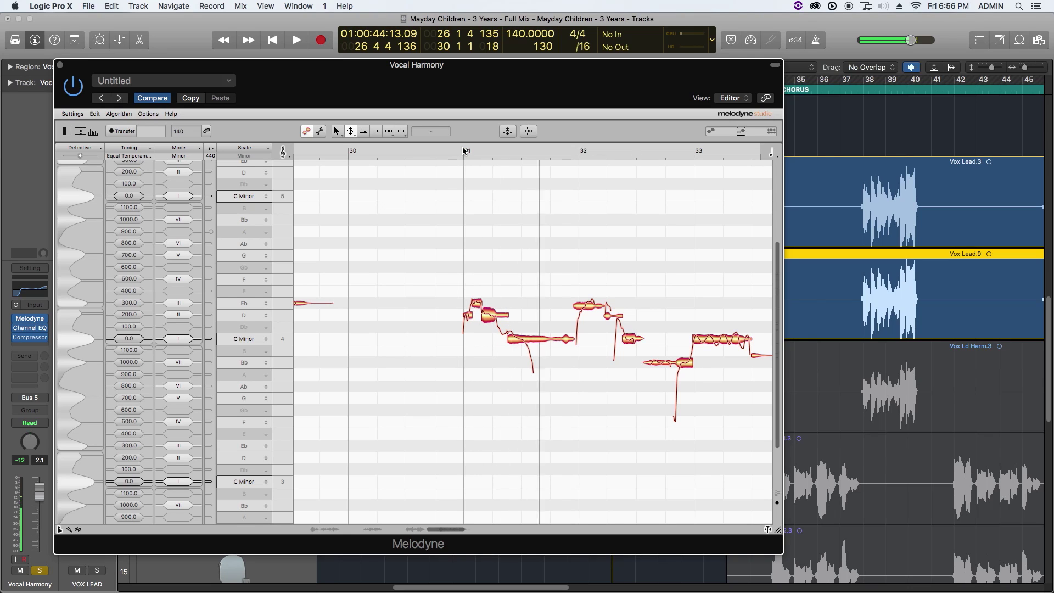
pyautogui.click(463, 149)
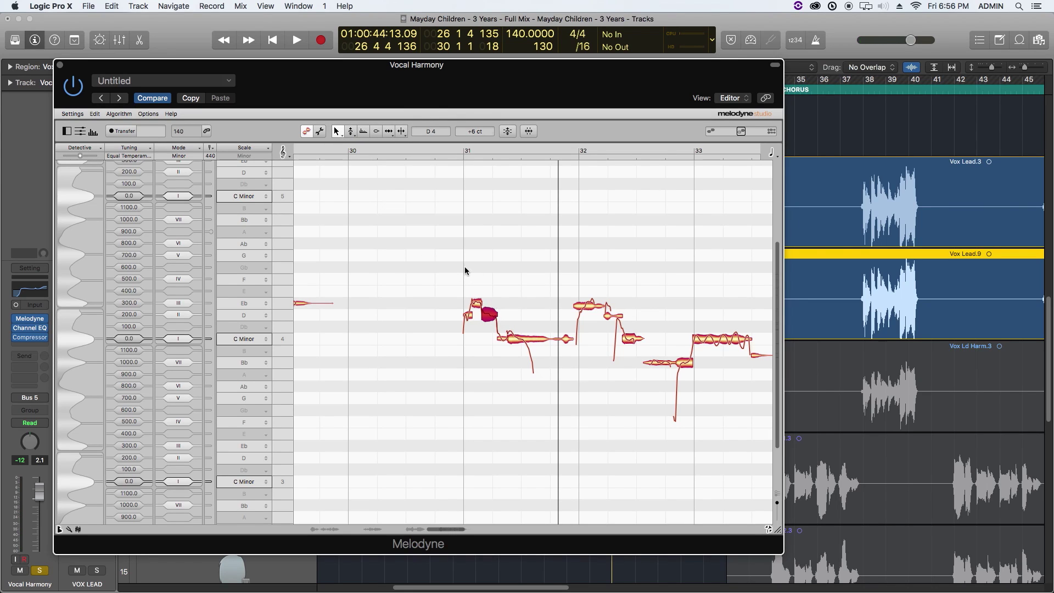
pyautogui.click(498, 331)
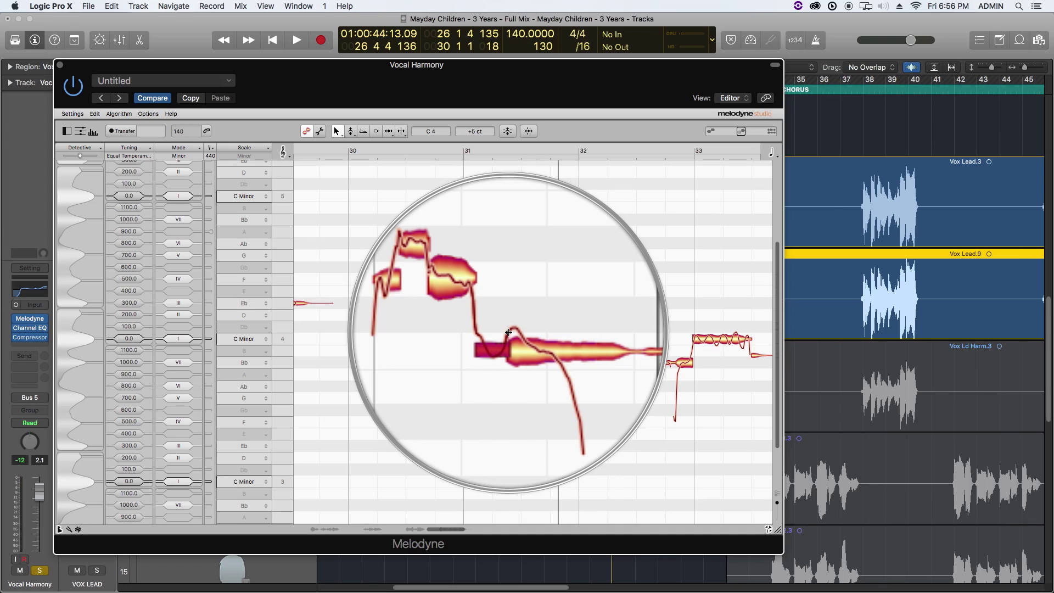
pyautogui.click(508, 332)
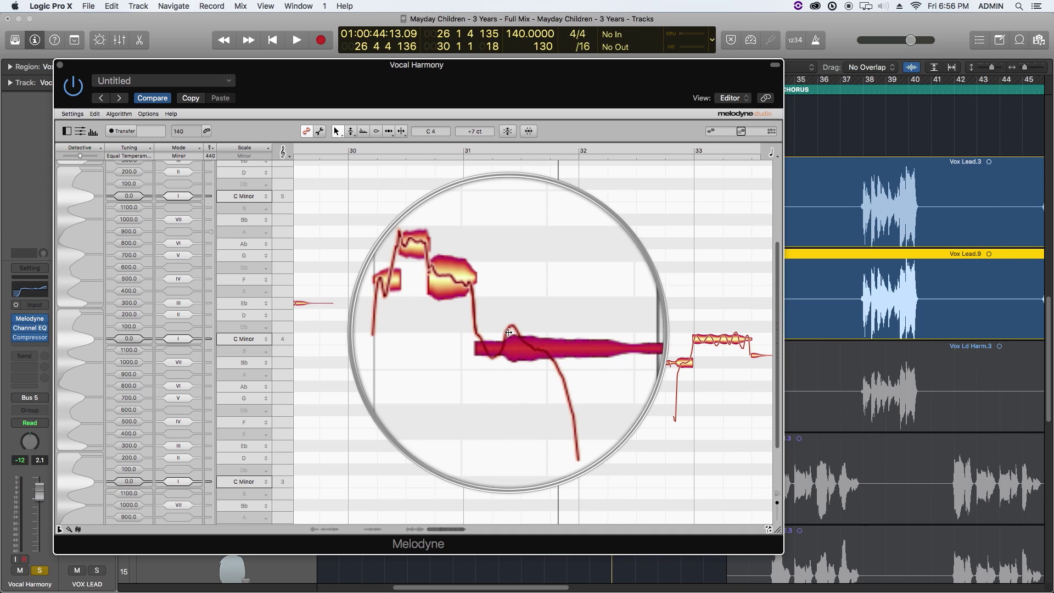
# - Apply the Correct Pitch macro to the bar 31 phrase again and reduce its pitch modulation to about 50 %
pyautogui.moveTo(448, 277); pyautogui.dragTo(522, 341)
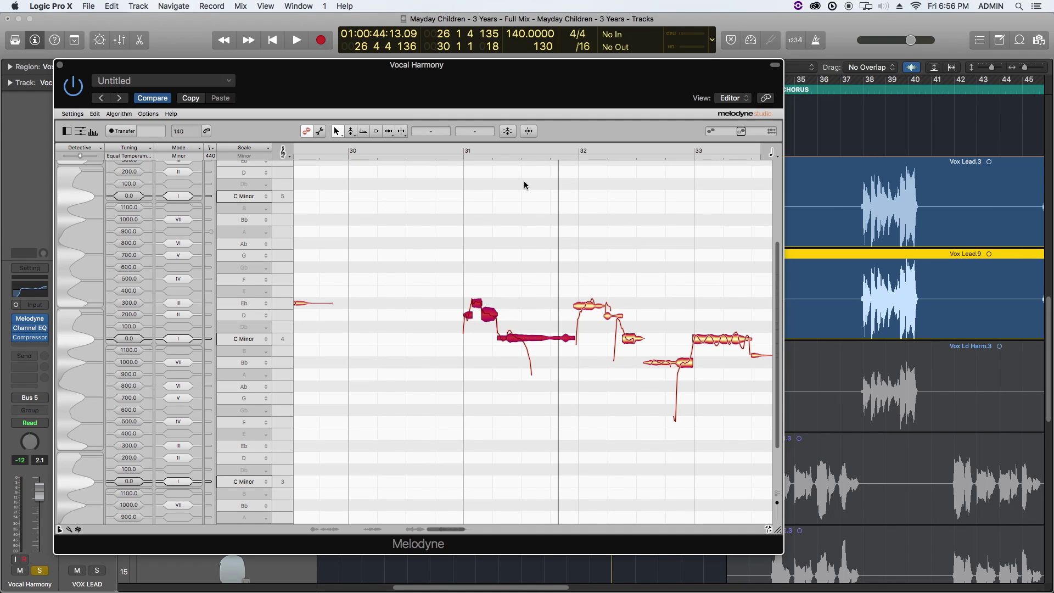
pyautogui.click(508, 132)
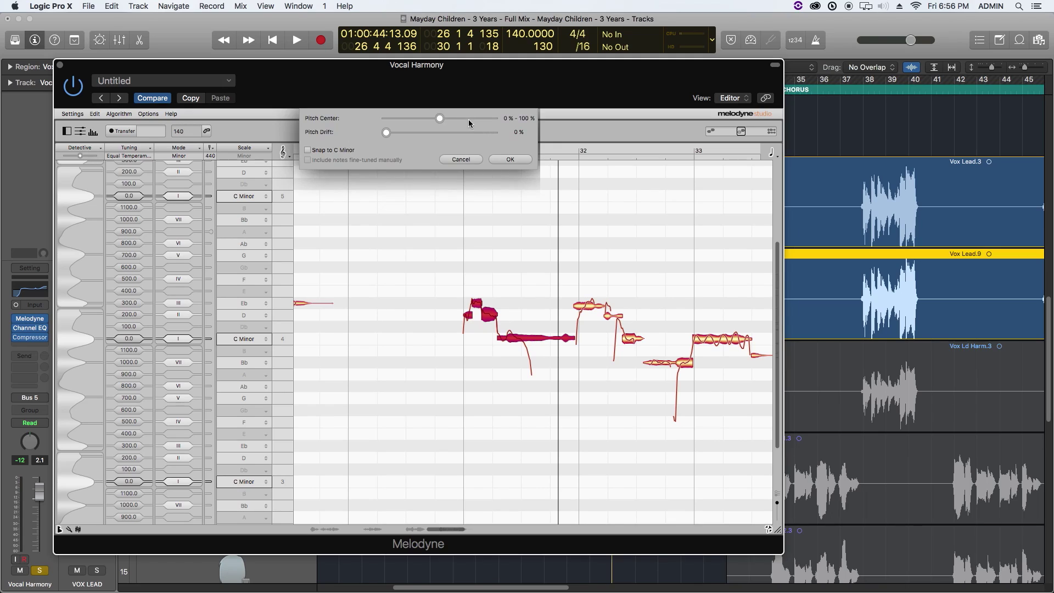
pyautogui.click(508, 159)
pyautogui.click(350, 131)
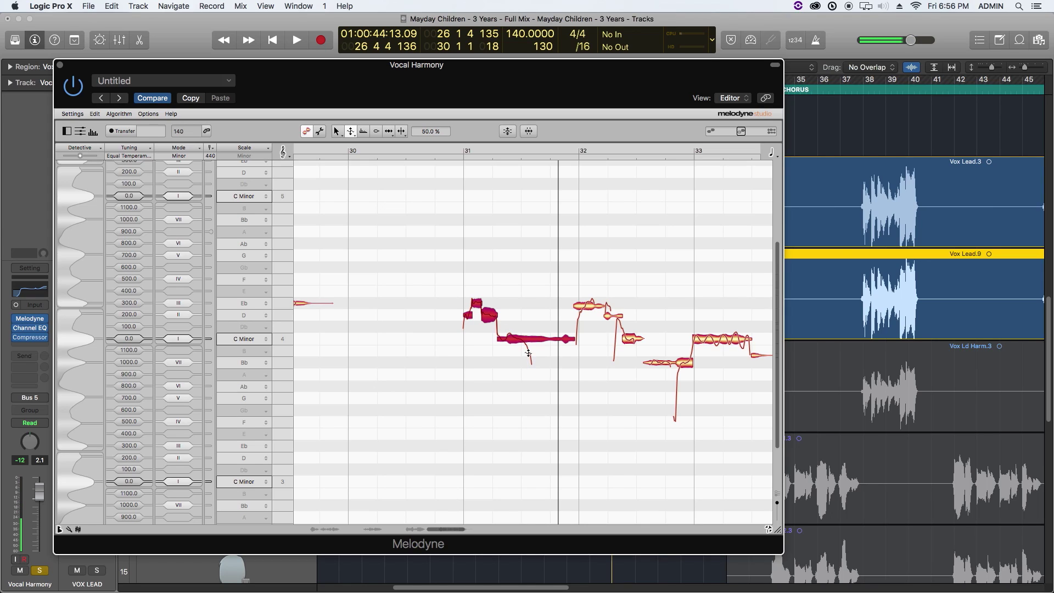
pyautogui.click(468, 246)
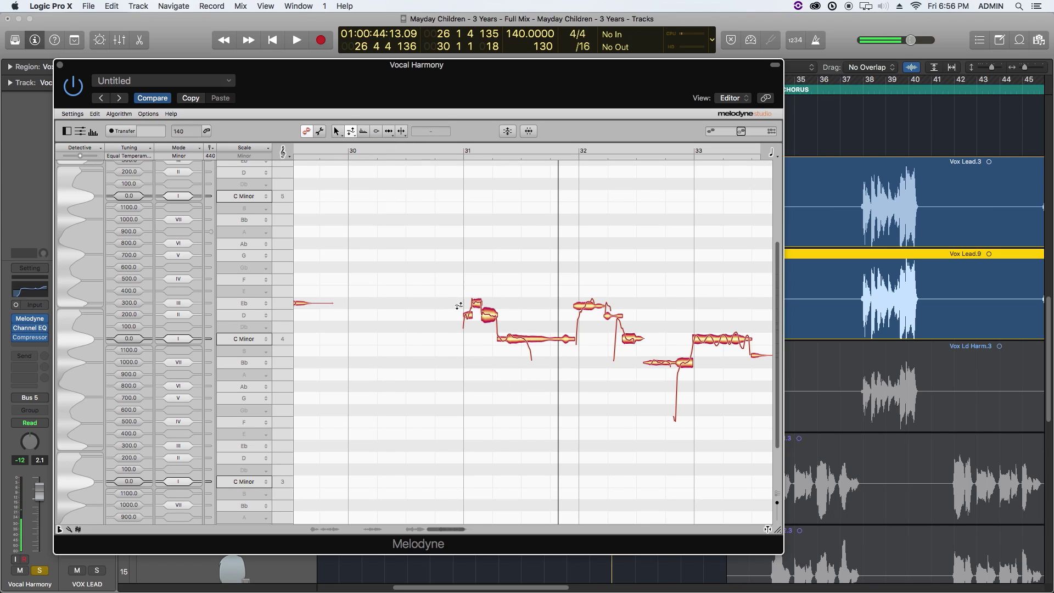
# - Play the edited bar 31 phrase alone and against the lead vocal
pyautogui.click(462, 155)
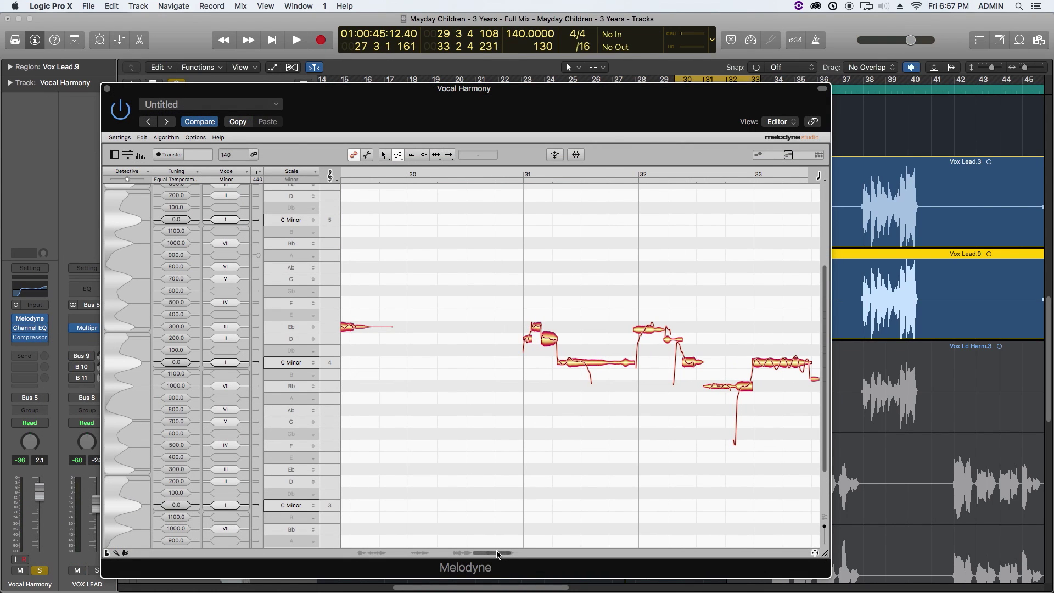
pyautogui.press('space')
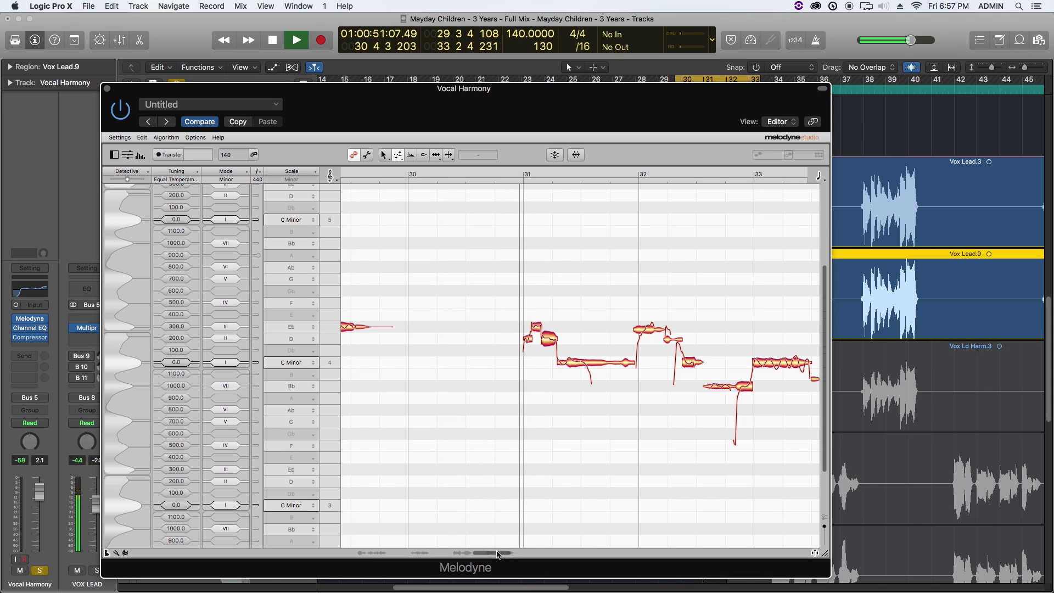
pyautogui.press('space')
# - Raise the phrase from just before bar 32 through bar 33 by three semitones, and move its Db4 notes before bar 33 to D4
pyautogui.hscroll(5, 602, 464)
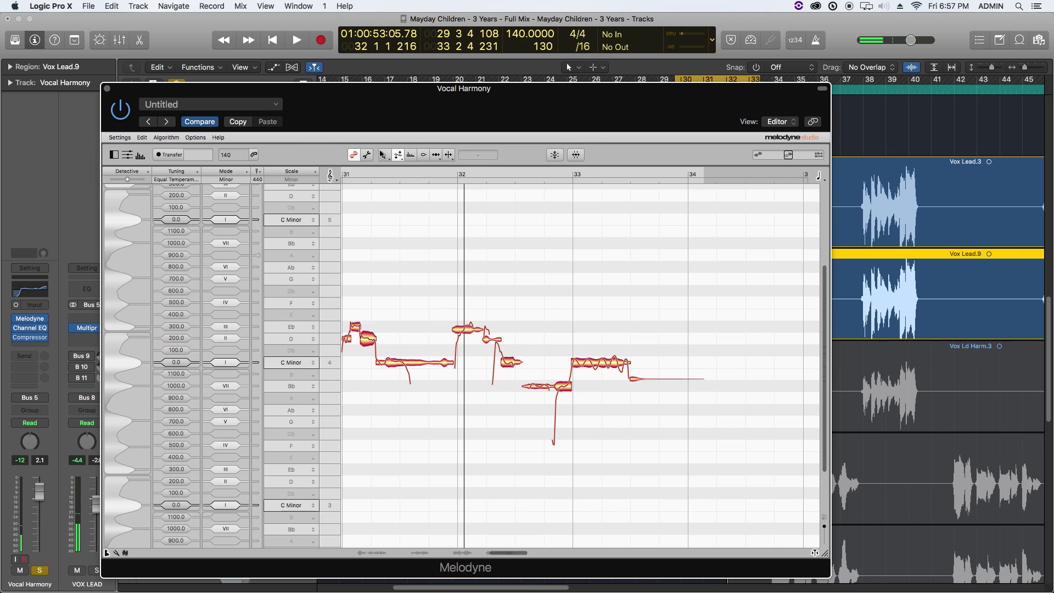
pyautogui.click(435, 173)
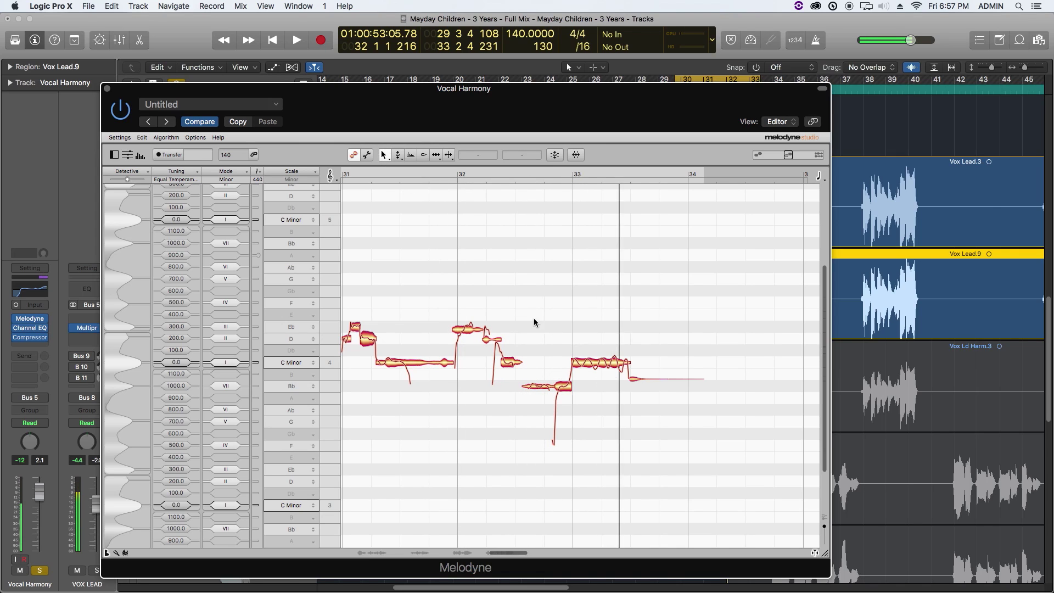
pyautogui.click(590, 366)
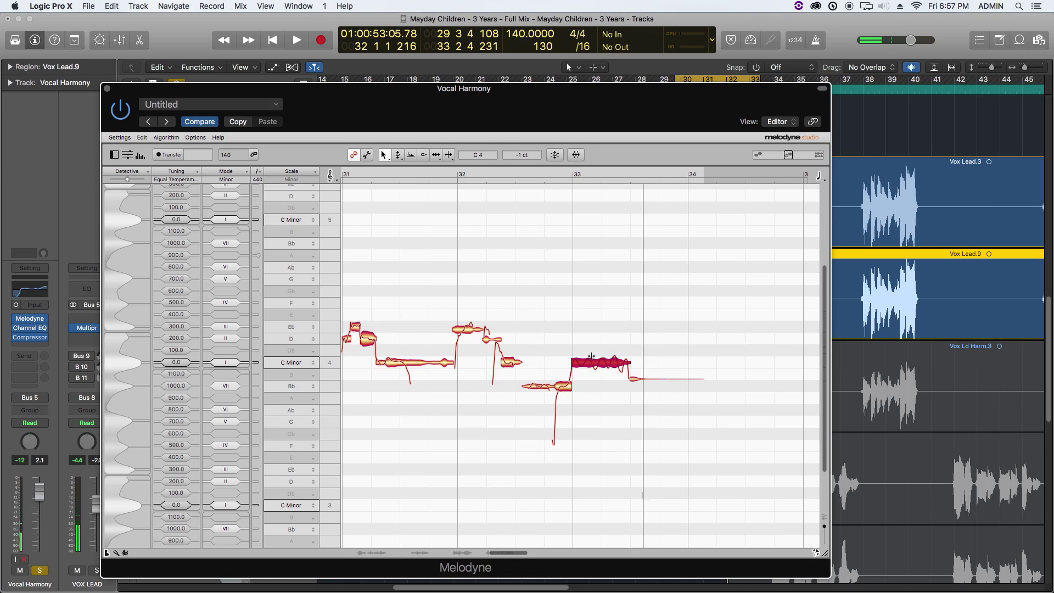
pyautogui.click(451, 280)
pyautogui.moveTo(469, 274); pyautogui.dragTo(634, 429)
pyautogui.press('Up')
pyautogui.press('Up')
pyautogui.press('Up')
pyautogui.click(584, 384)
pyautogui.moveTo(599, 389); pyautogui.dragTo(559, 342)
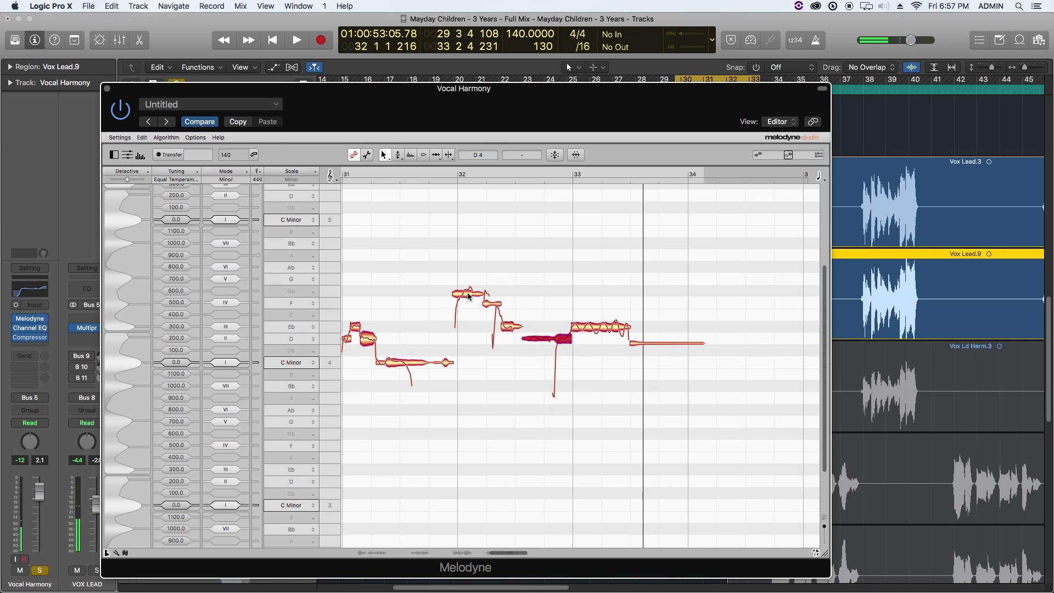
# - Move the Gb4 note at bar 32 to G4, and delete the split-off tail of bar 31's C4 note and the trailing note in bar 33
pyautogui.click(431, 355)
pyautogui.moveTo(476, 372); pyautogui.dragTo(432, 438)
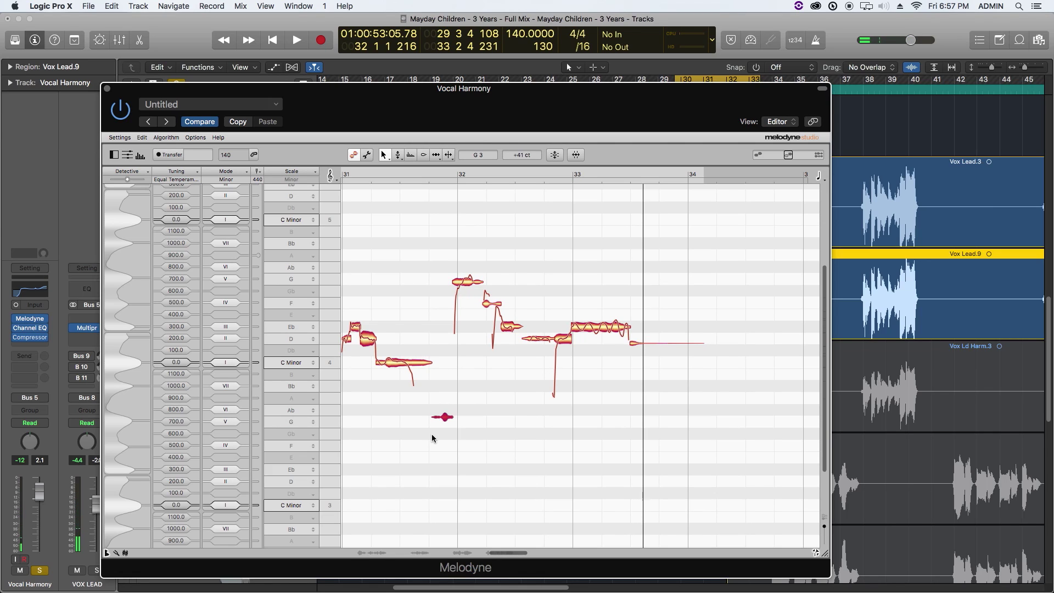
pyautogui.click(416, 170)
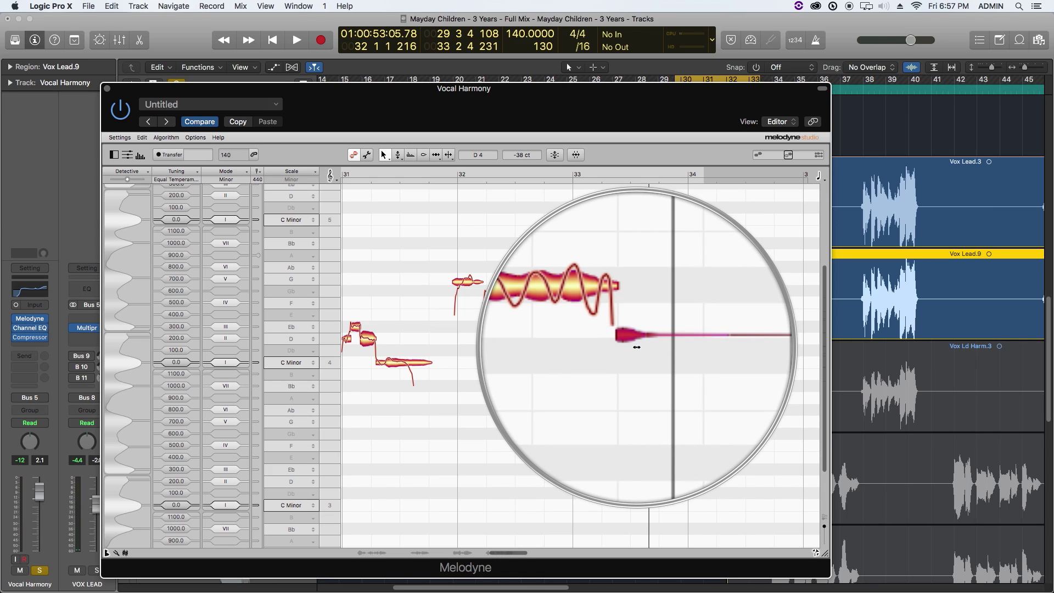
pyautogui.moveTo(736, 291); pyautogui.dragTo(663, 354)
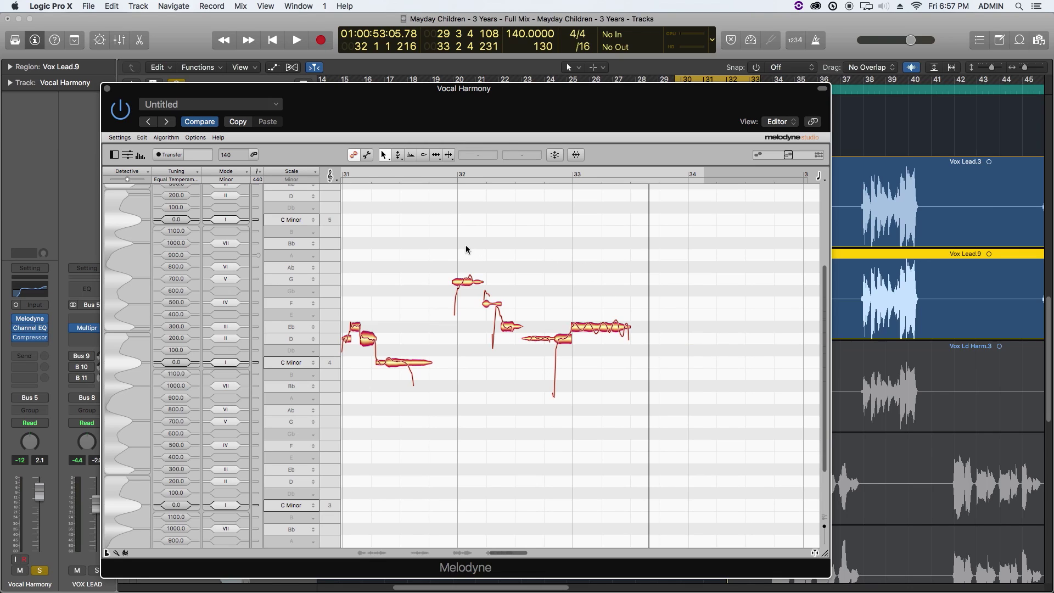
# - Center the pitch of the bar 32–33 phrase with the Correct Pitch macro, set its pitch modulation to 51 %, and play it
pyautogui.moveTo(463, 247); pyautogui.dragTo(598, 365)
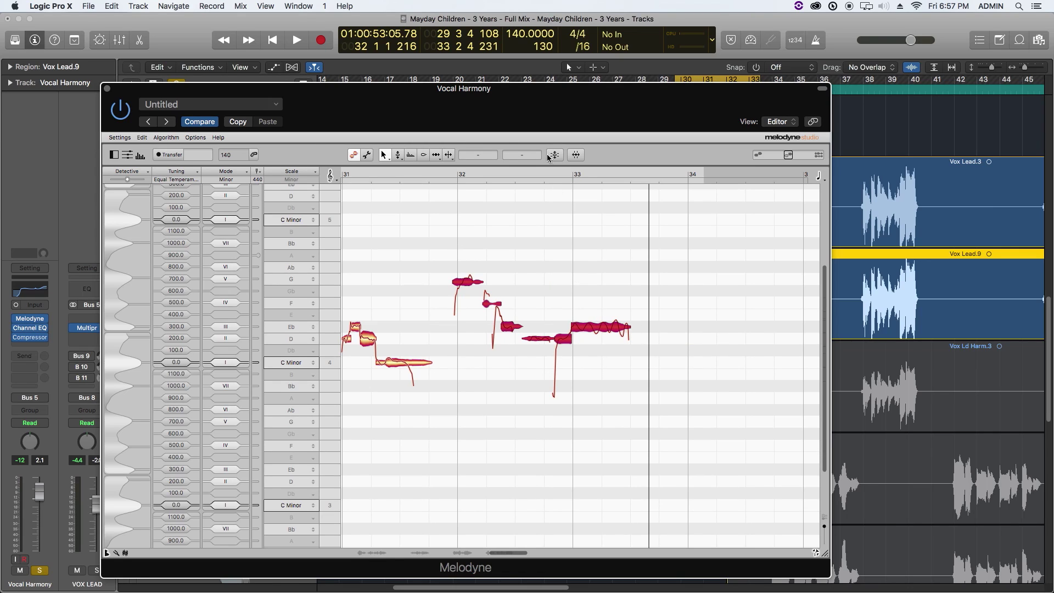
pyautogui.click(550, 157)
pyautogui.moveTo(537, 143); pyautogui.dragTo(563, 165)
pyautogui.click(508, 183)
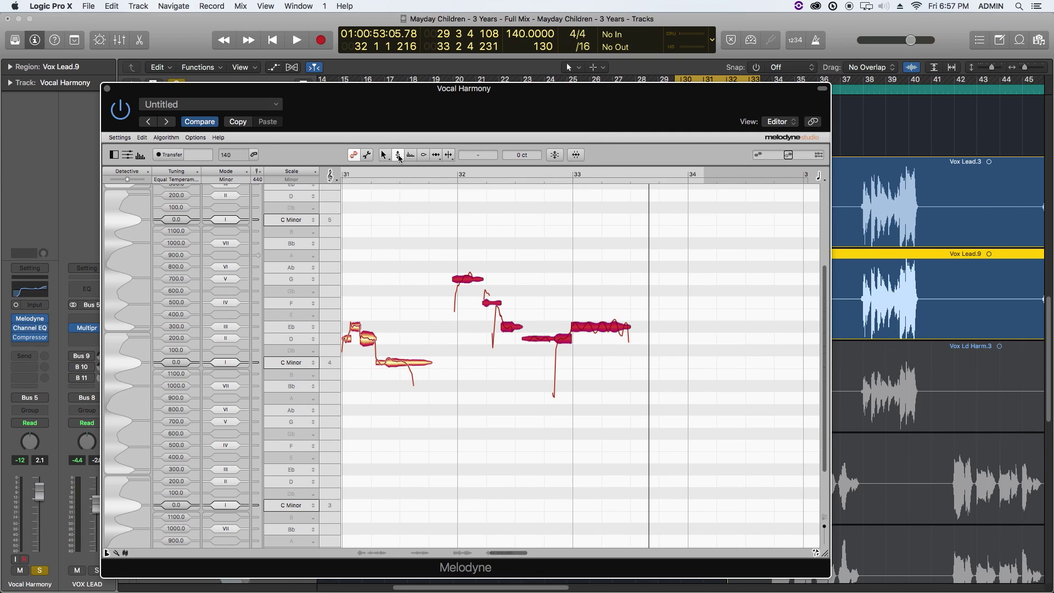
pyautogui.click(398, 155)
pyautogui.click(601, 325)
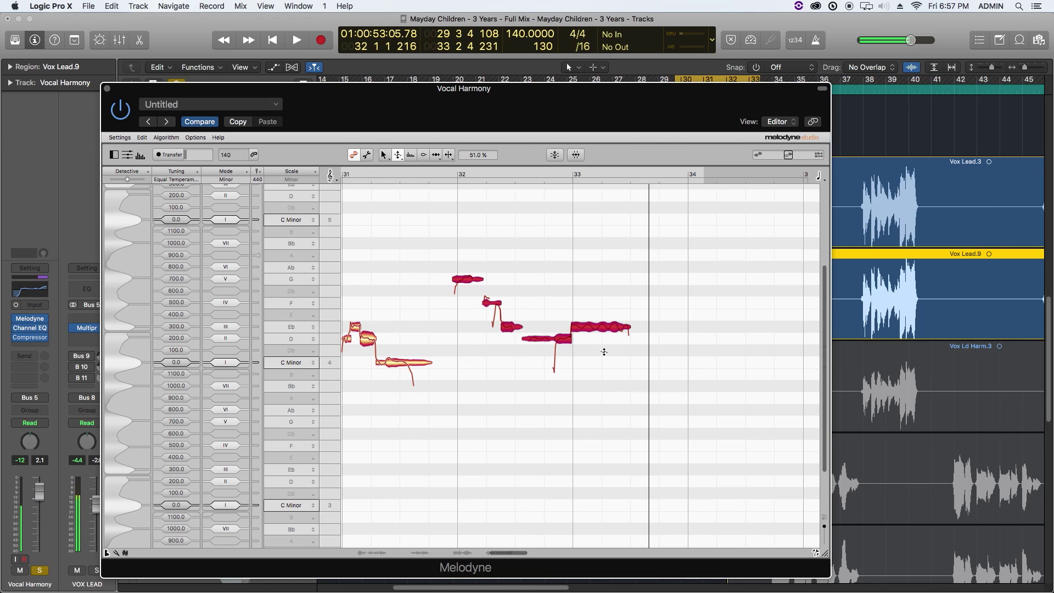
pyautogui.click(604, 352)
pyautogui.click(455, 175)
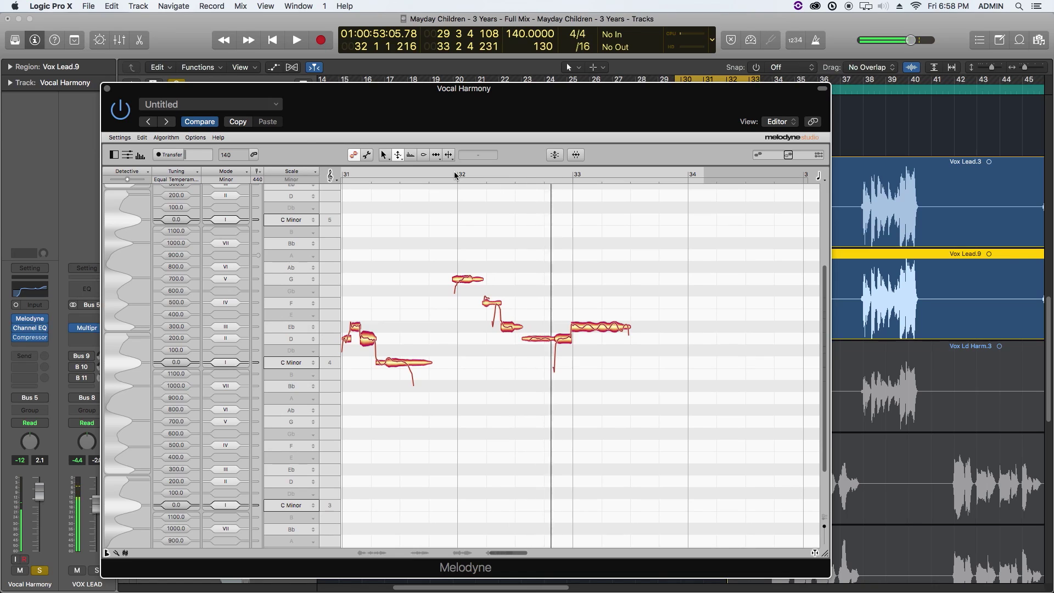
# - Set the cycle range across Verse 1, from about bar 18 to bar 34, and position the Melodyne window beside the track headers
pyautogui.moveTo(426, 99); pyautogui.dragTo(461, 431)
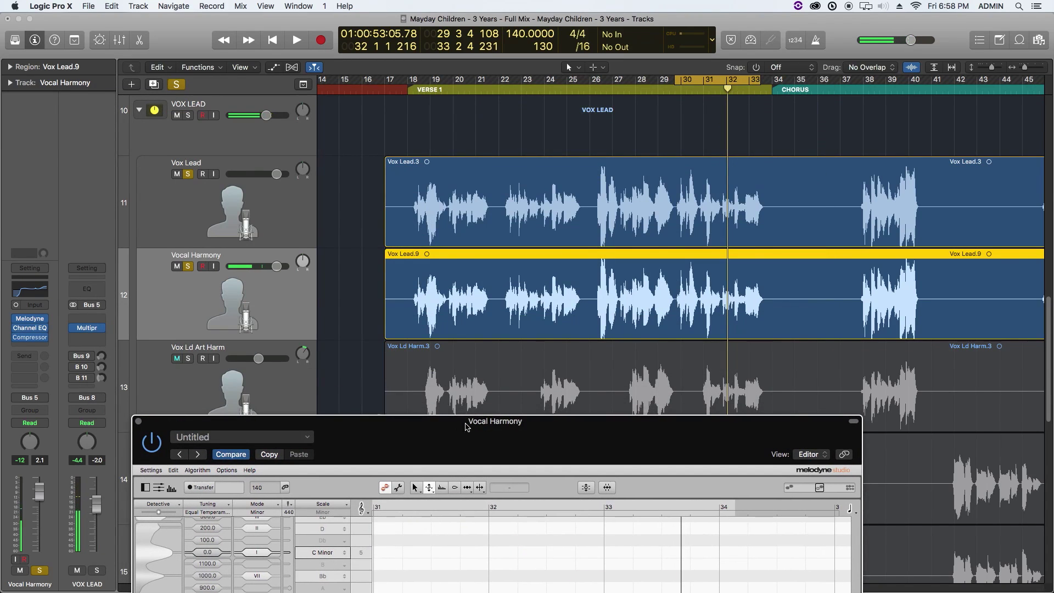
pyautogui.moveTo(408, 82); pyautogui.dragTo(771, 83)
pyautogui.moveTo(652, 428); pyautogui.dragTo(871, 78)
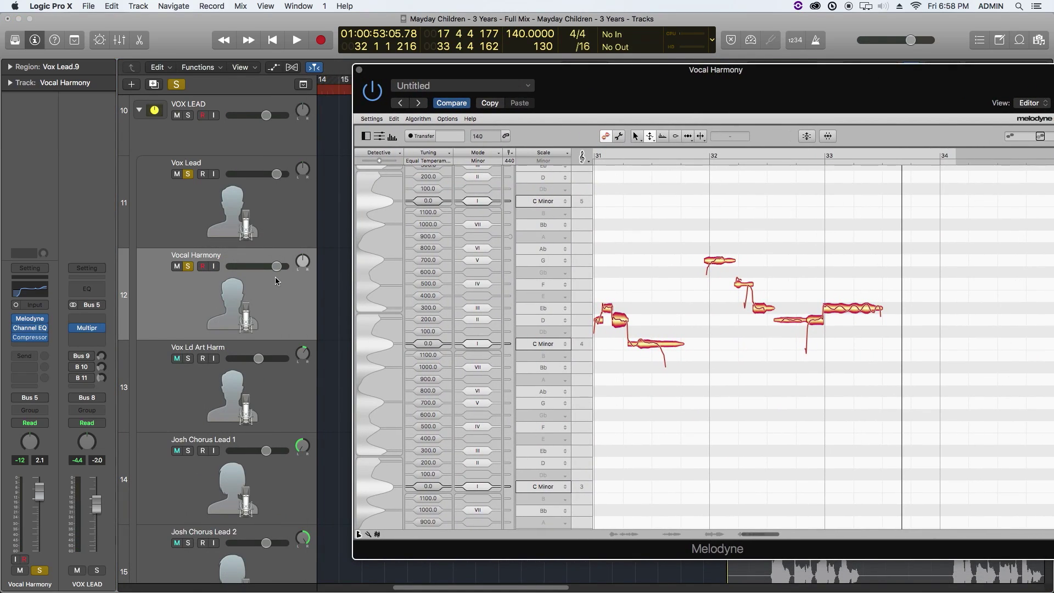
# - Set the Vocal Harmony track's volume to -3.8 dB and its pan to +17, and open its Channel EQ
pyautogui.moveTo(275, 266); pyautogui.dragTo(304, 250)
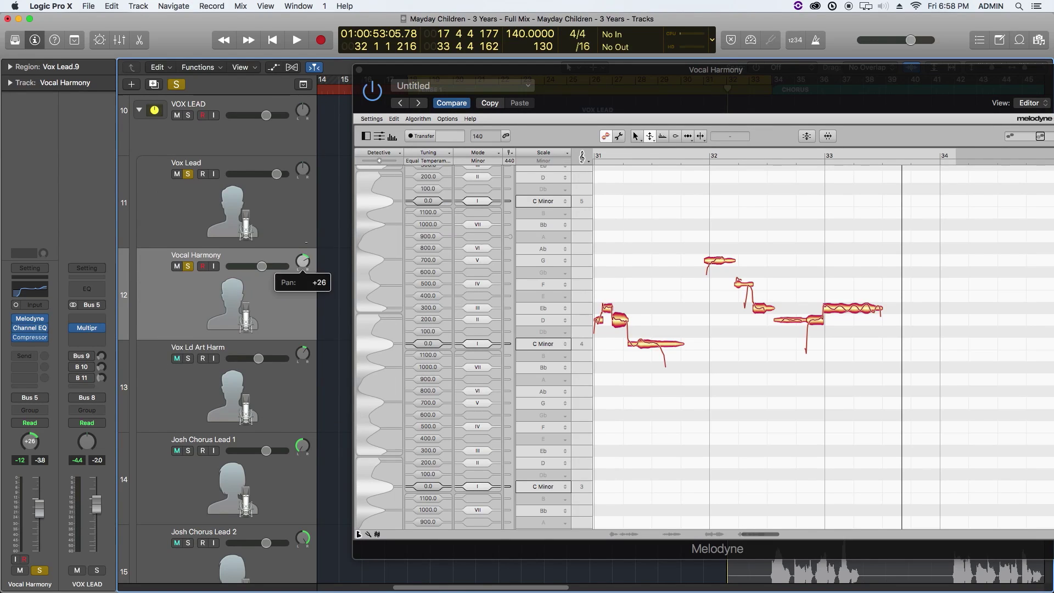
pyautogui.click(30, 328)
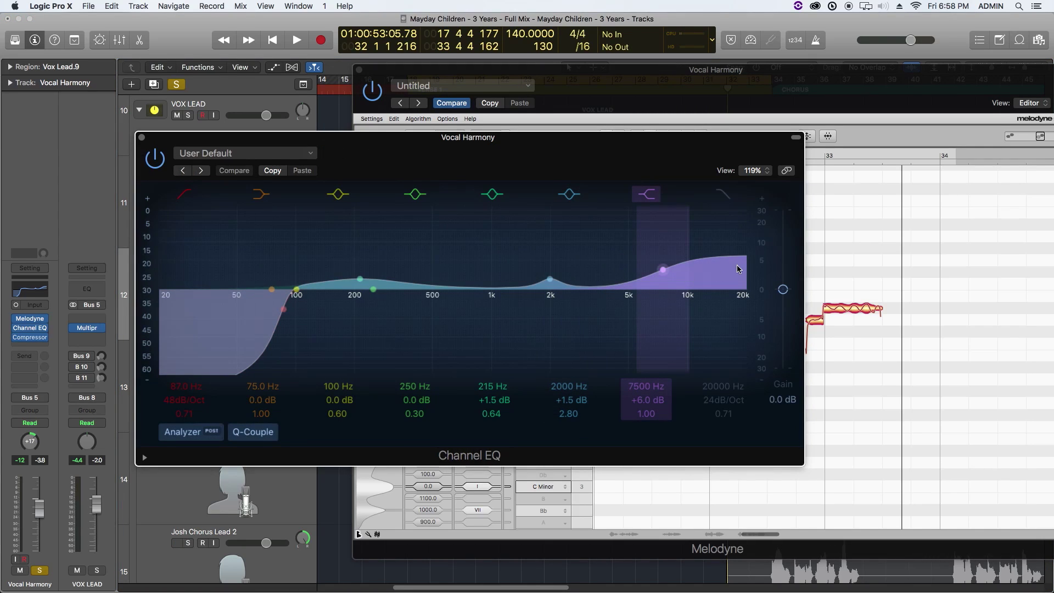
# - Disable the 7500 Hz, 2000 Hz and 215 Hz bands of the harmony's Channel EQ and apply a high cut at 8100 Hz
pyautogui.click(654, 192)
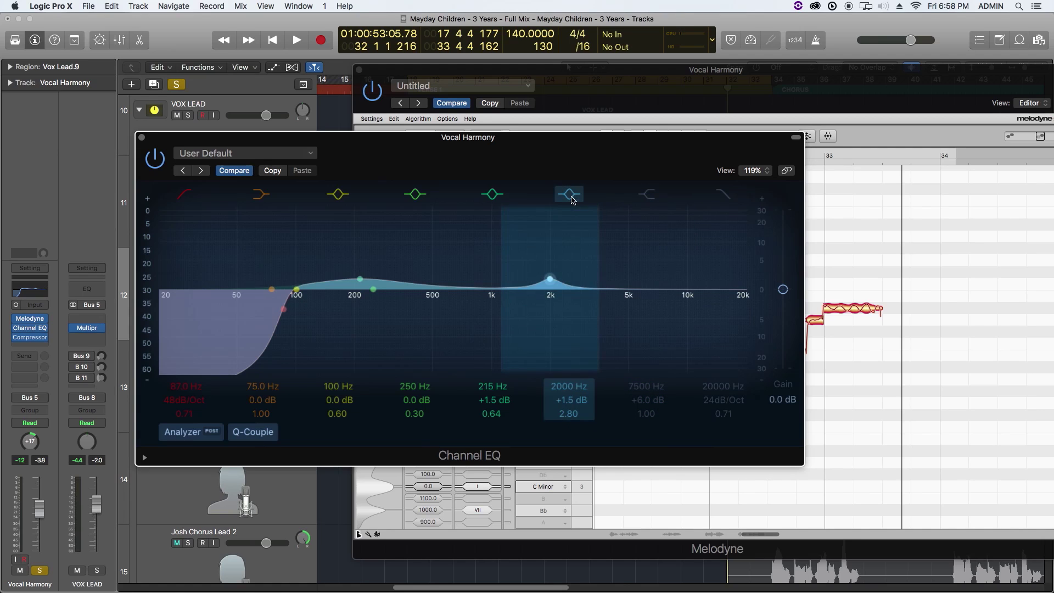
pyautogui.click(571, 200)
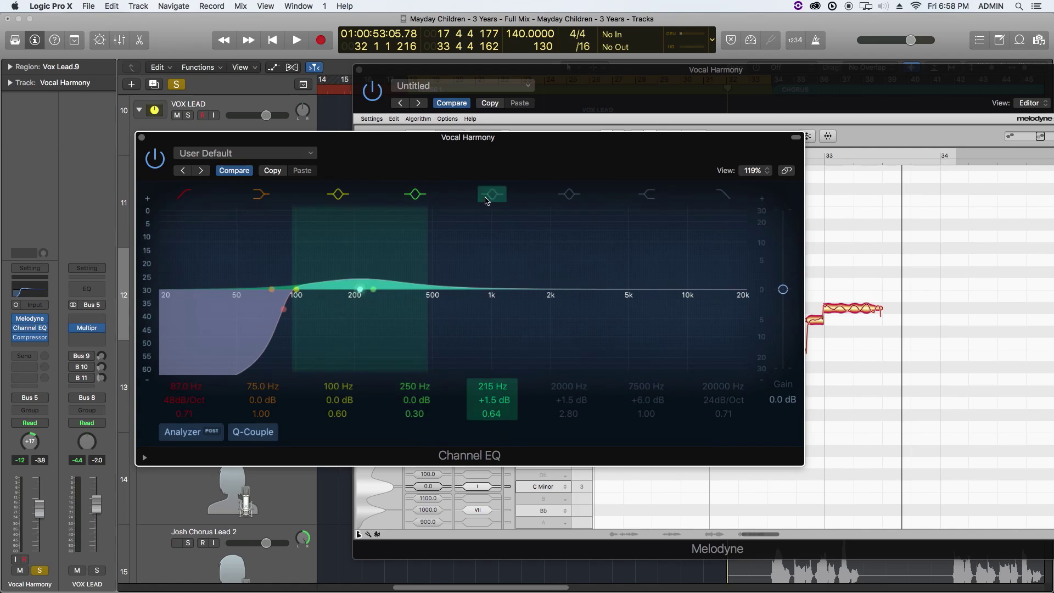
pyautogui.click(486, 196)
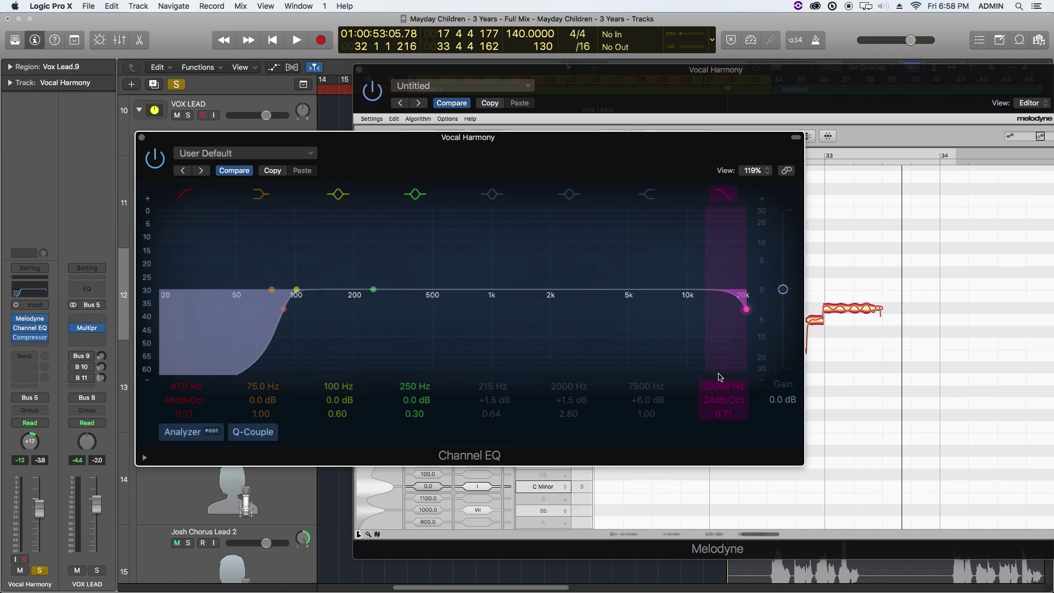
pyautogui.moveTo(724, 388); pyautogui.dragTo(724, 422)
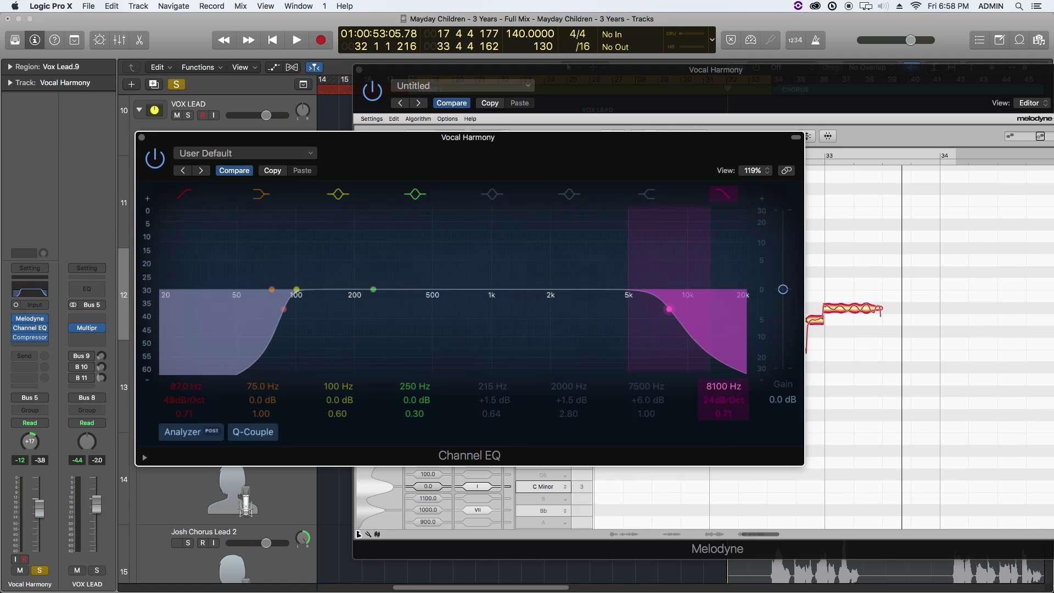
pyautogui.click(142, 138)
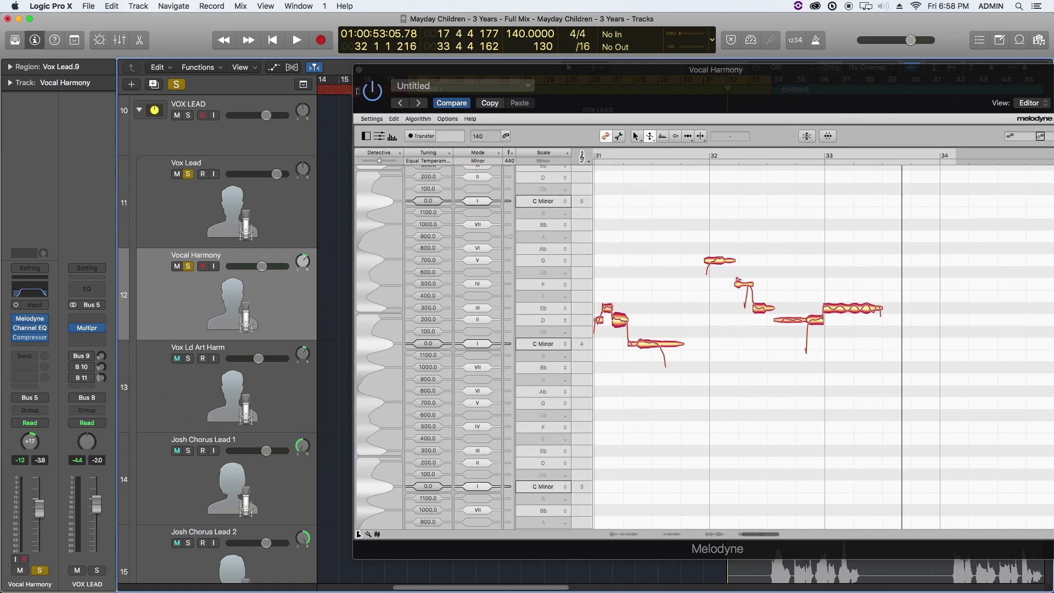
# - Audition Verse 1 with the two vocals soloed, then unsolo the Vox Lead and Vocal Harmony tracks
pyautogui.moveTo(408, 70); pyautogui.dragTo(315, 57)
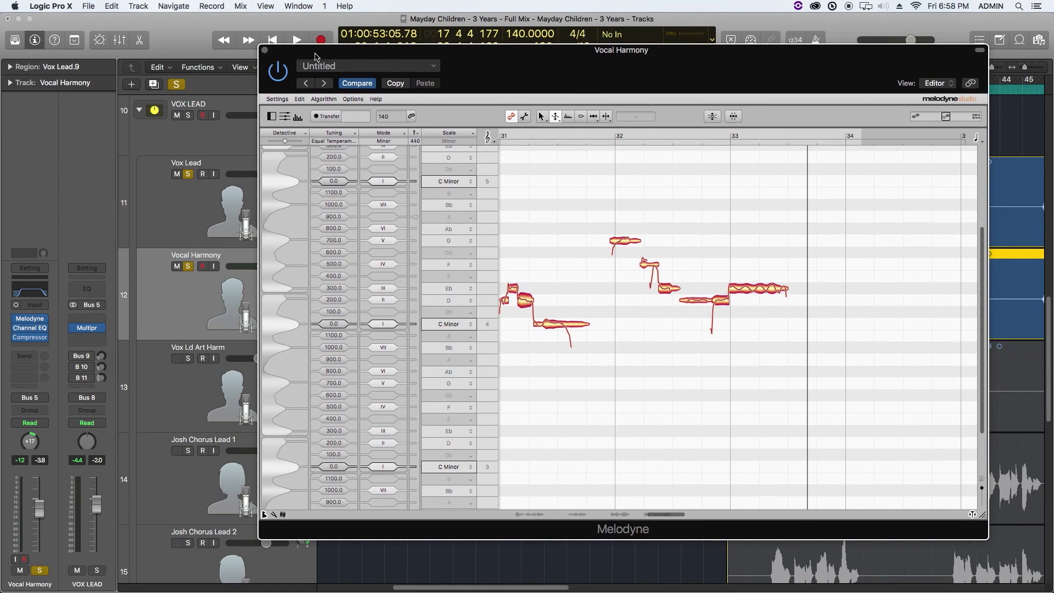
pyautogui.press('space')
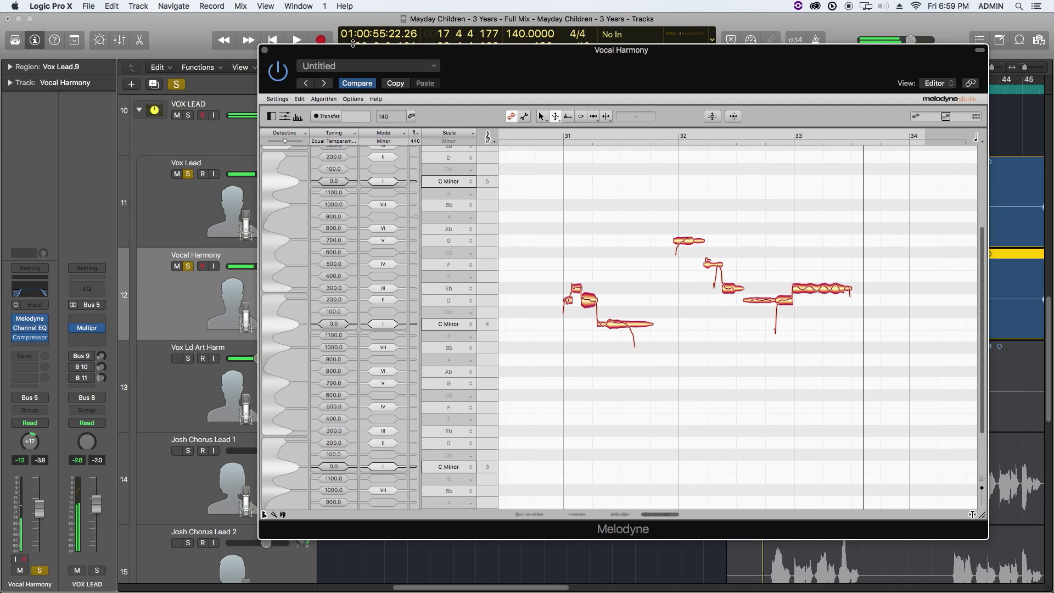
pyautogui.click(264, 50)
pyautogui.click(188, 174)
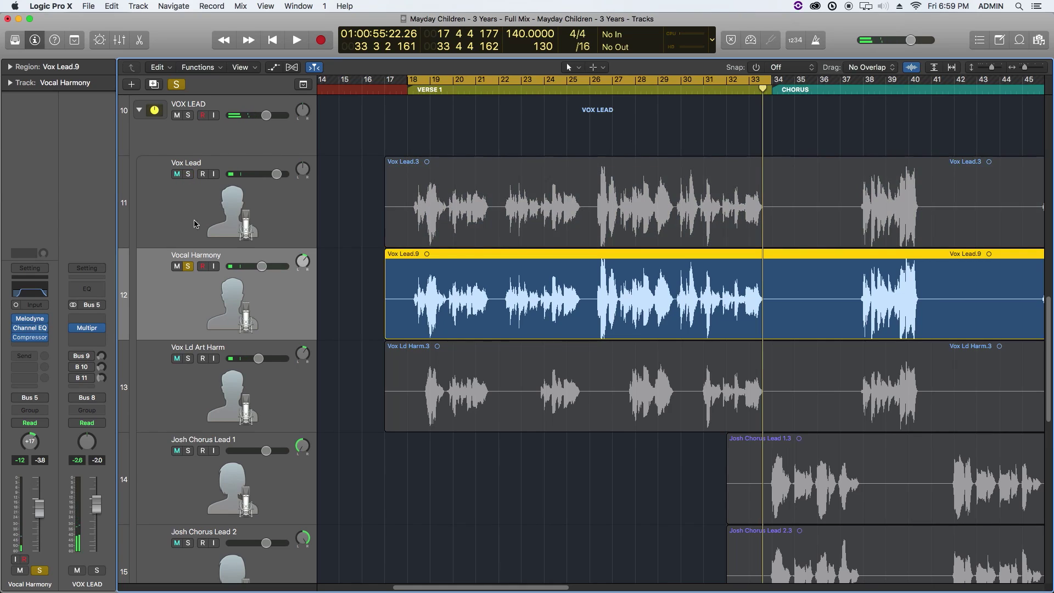
pyautogui.click(189, 266)
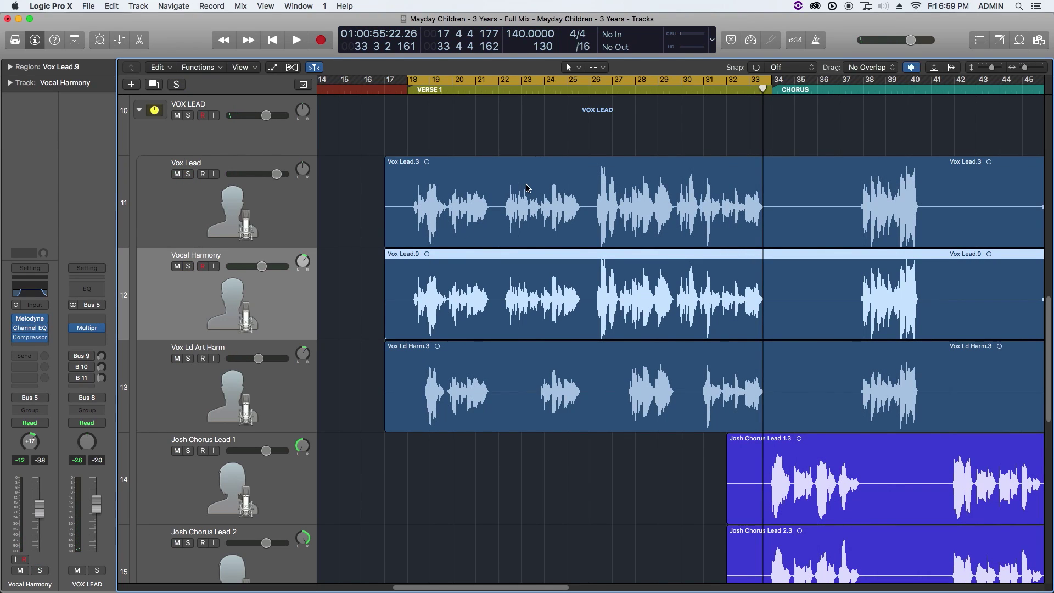
# - Play Verse 1 in the full mix while setting the Vox Lead volume to +3.6 dB and the Vocal Harmony volume to -2.8 dB
pyautogui.hotkey('shift', 'Return')
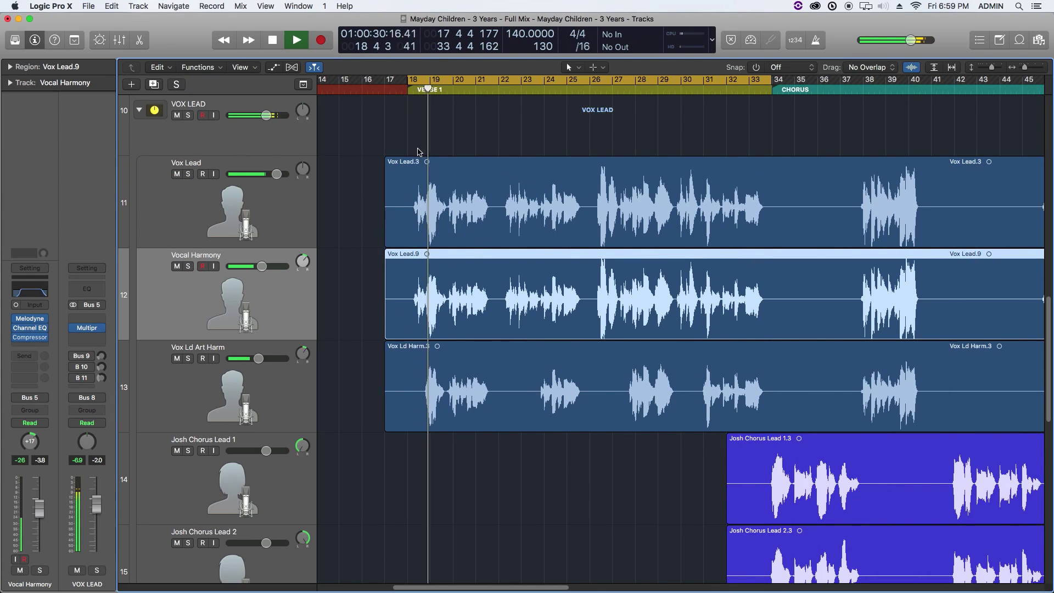
pyautogui.moveTo(276, 173); pyautogui.dragTo(283, 207)
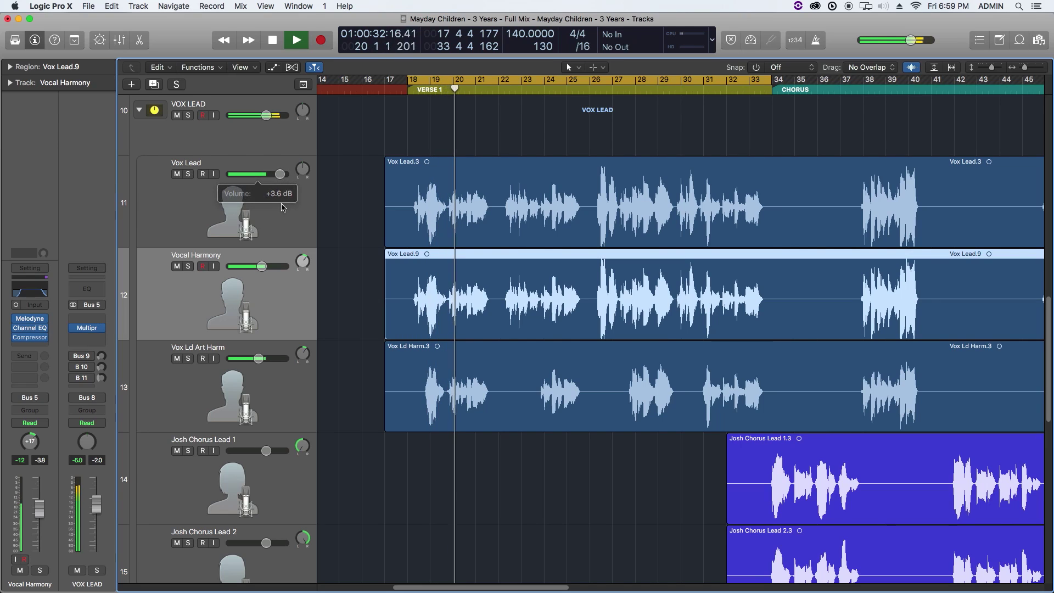
pyautogui.moveTo(262, 266); pyautogui.dragTo(265, 266)
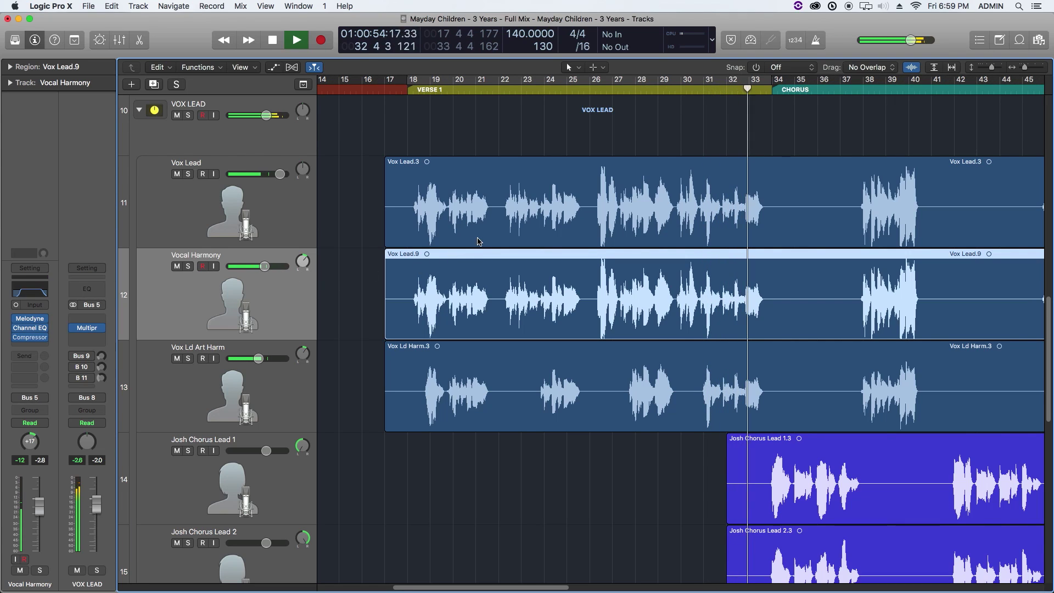
pyautogui.press('space')
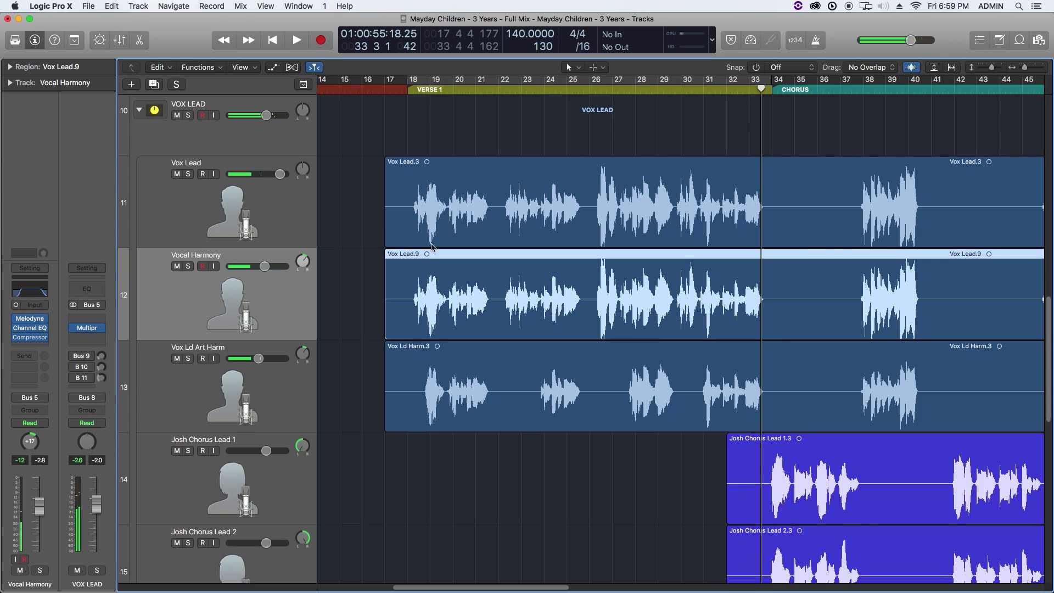
# - Reopen Melodyne on Vocal Harmony and raise the formants of all notes from bar 18 to bar 33 by 189 ct
pyautogui.click(32, 322)
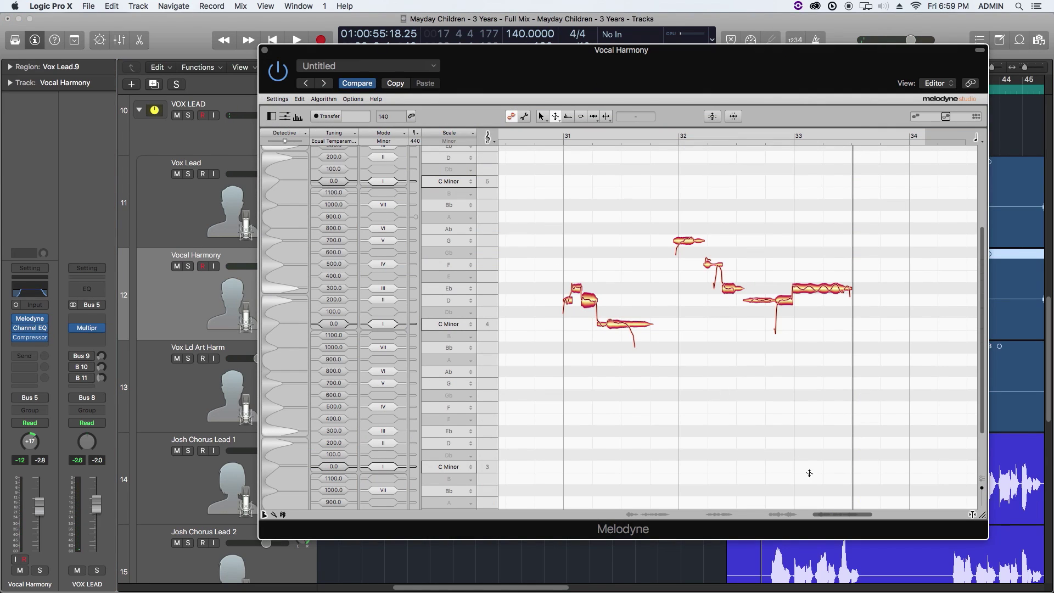
pyautogui.moveTo(812, 514); pyautogui.dragTo(616, 524)
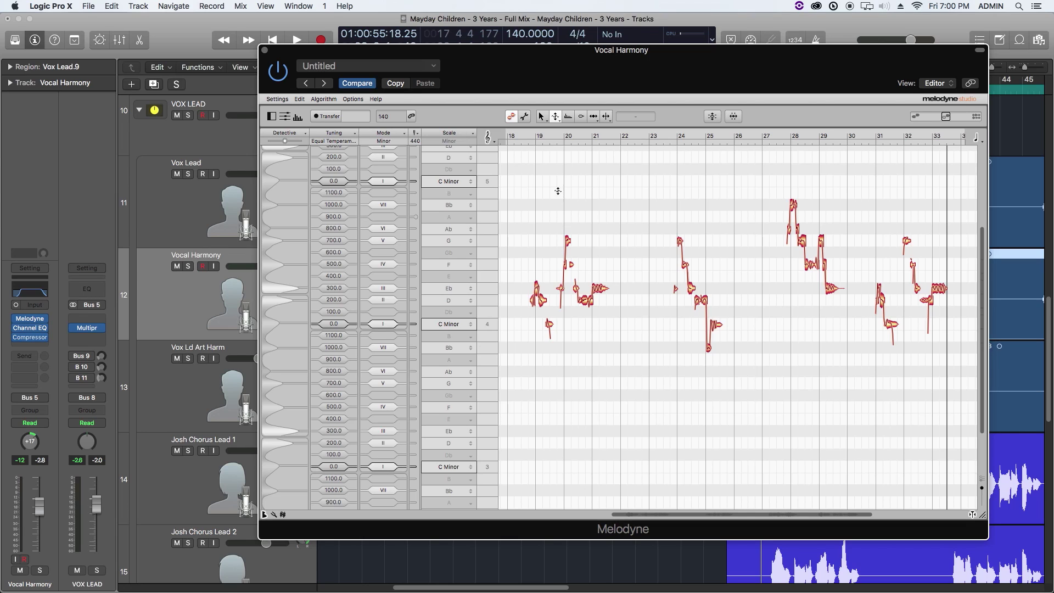
pyautogui.click(542, 118)
pyautogui.moveTo(512, 165); pyautogui.dragTo(949, 361)
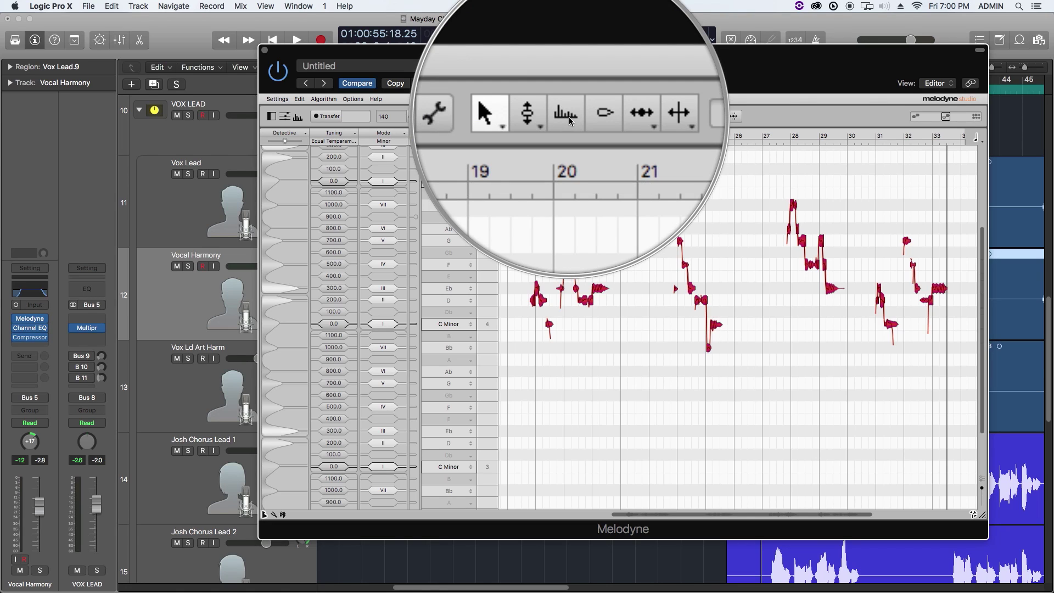
pyautogui.click(567, 116)
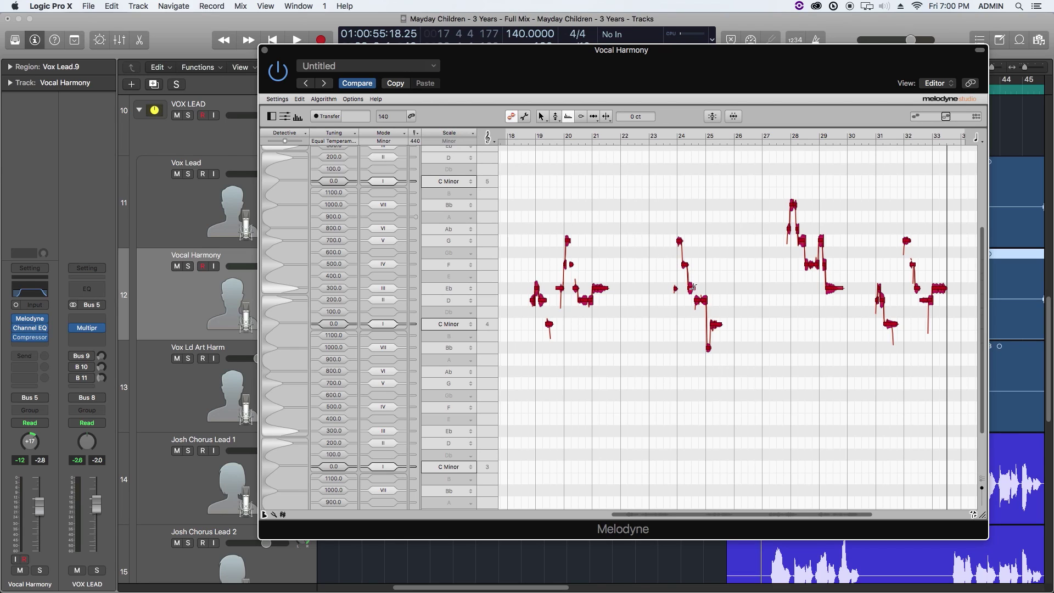
pyautogui.moveTo(690, 281)
pyautogui.mouseDown()
pyautogui.moveTo(691, 322)
pyautogui.moveTo(689, 265)
pyautogui.mouseUp()
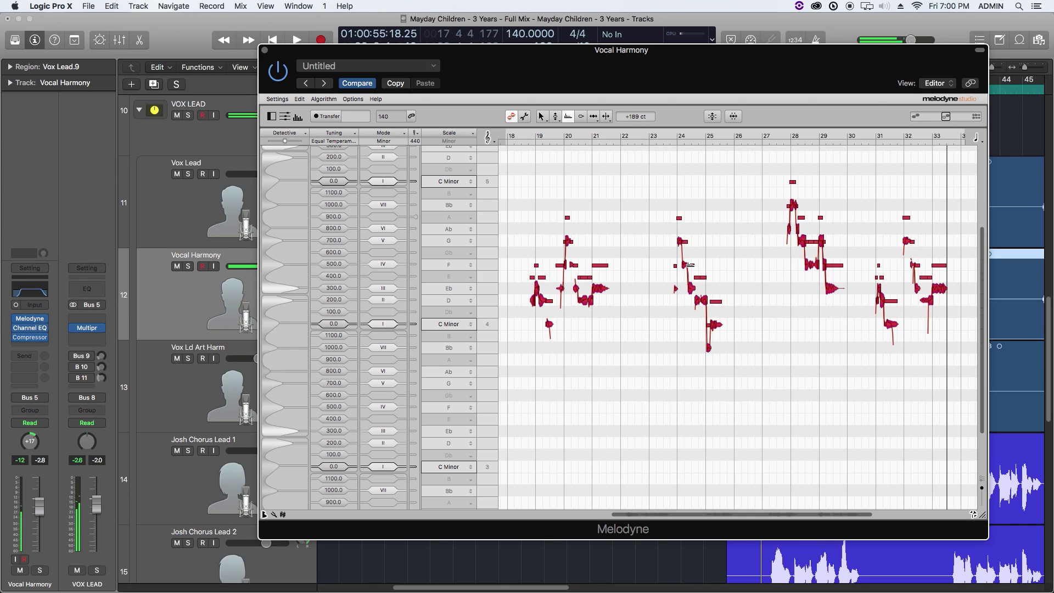